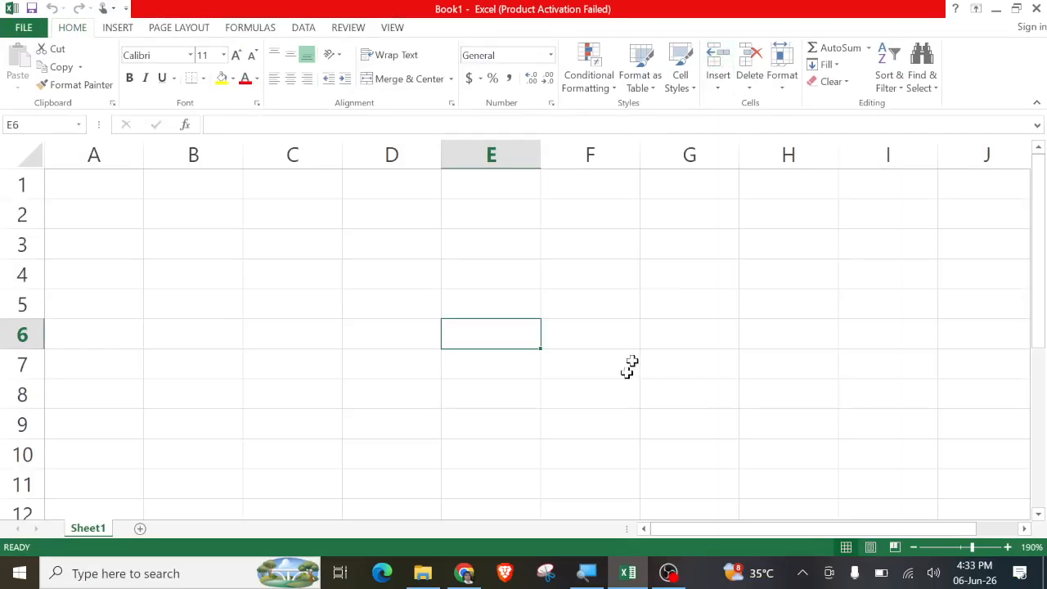
- Fill the range C2:F9 with random numbers using the formula =RANDBETWEEN(10,99)
click(590, 414)
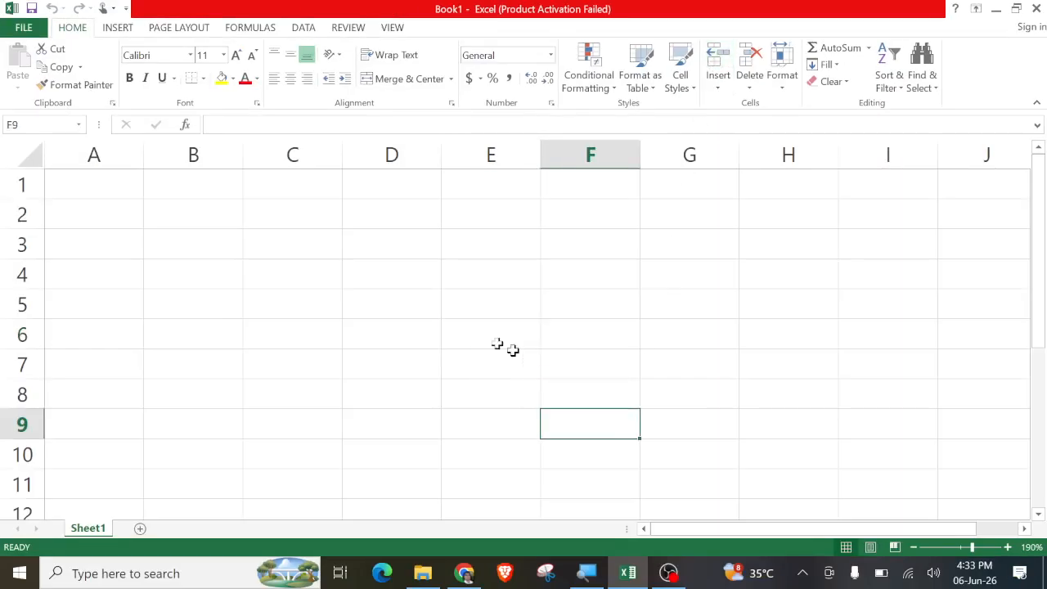
drag(301, 203, 575, 431)
text(=)
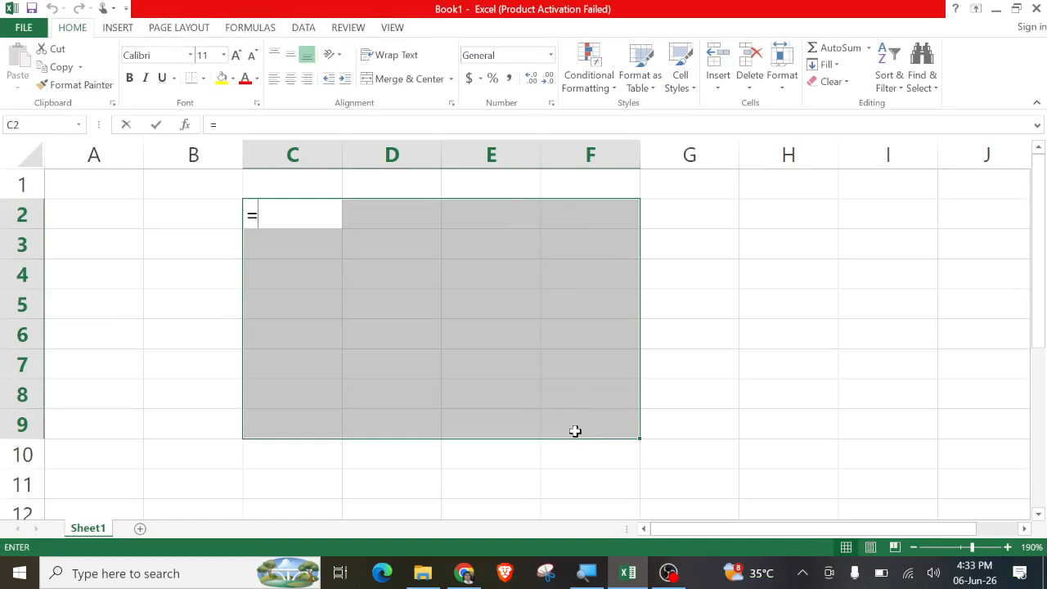
text(rand)
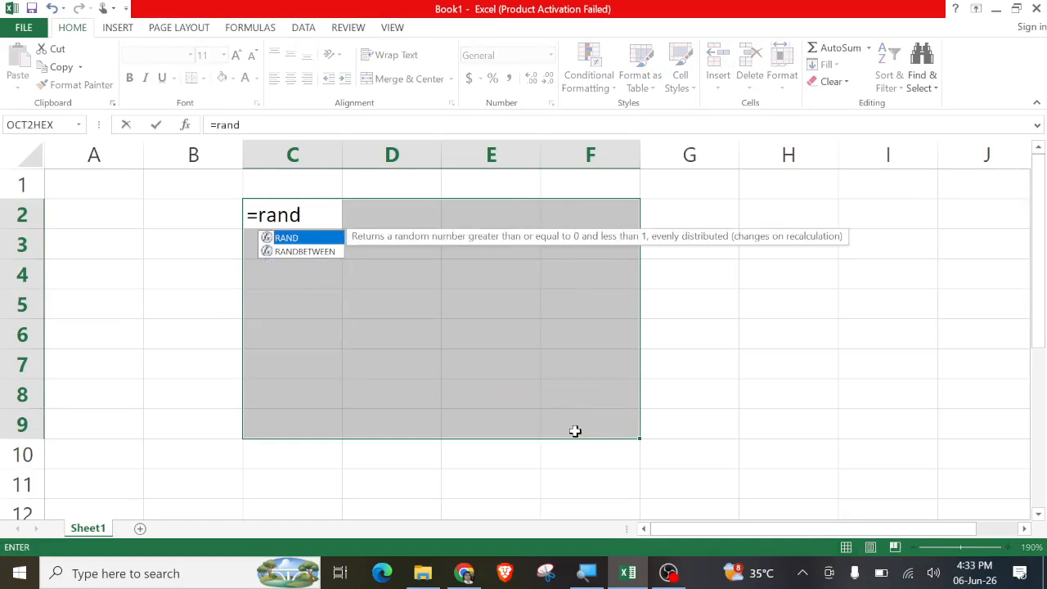
key(Down)
key(Tab)
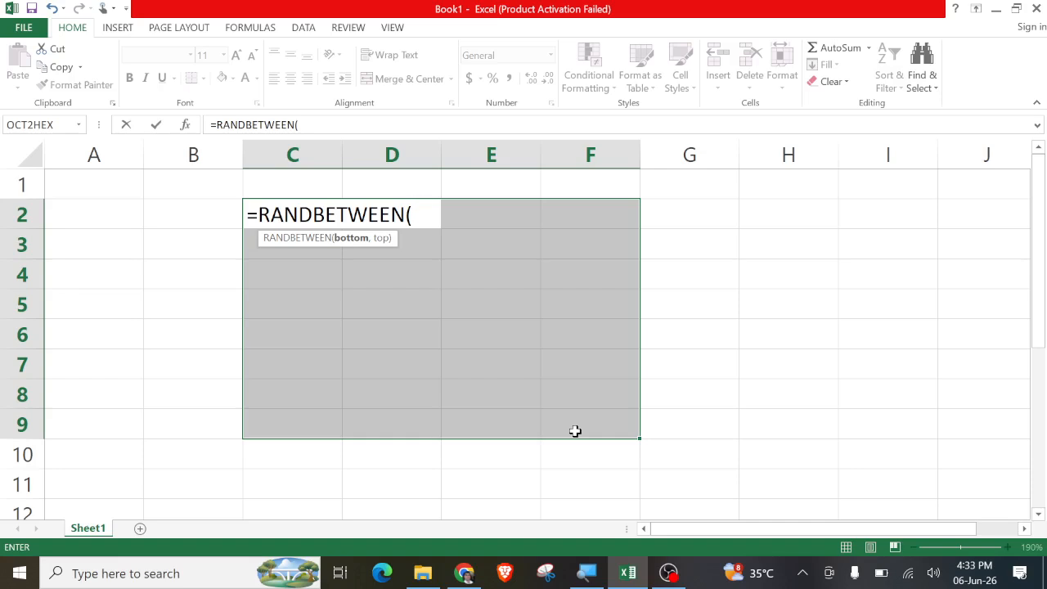
text(10,99)
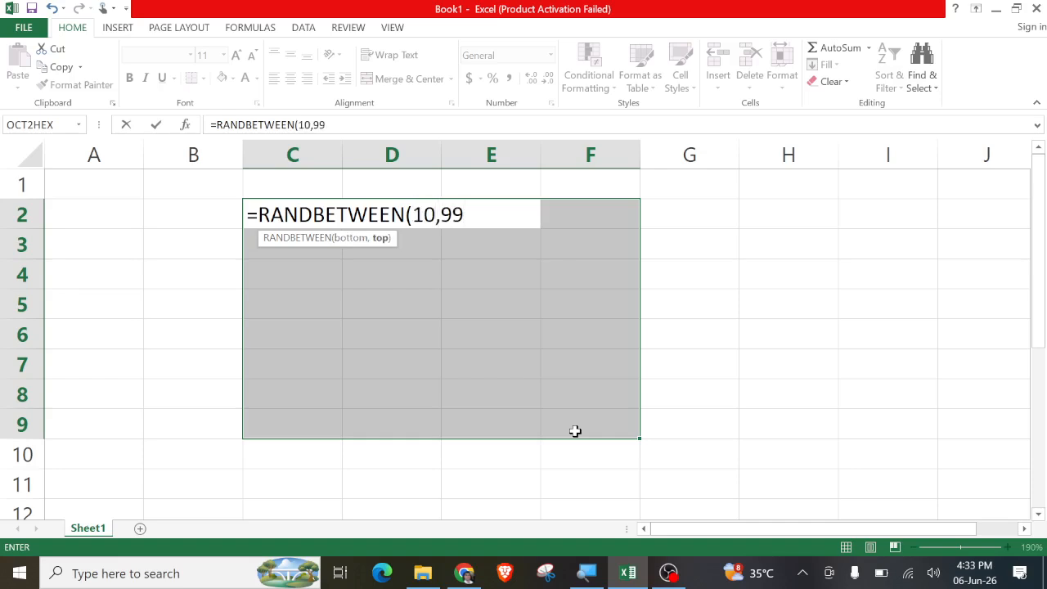
text())
key(ctrl+Return)
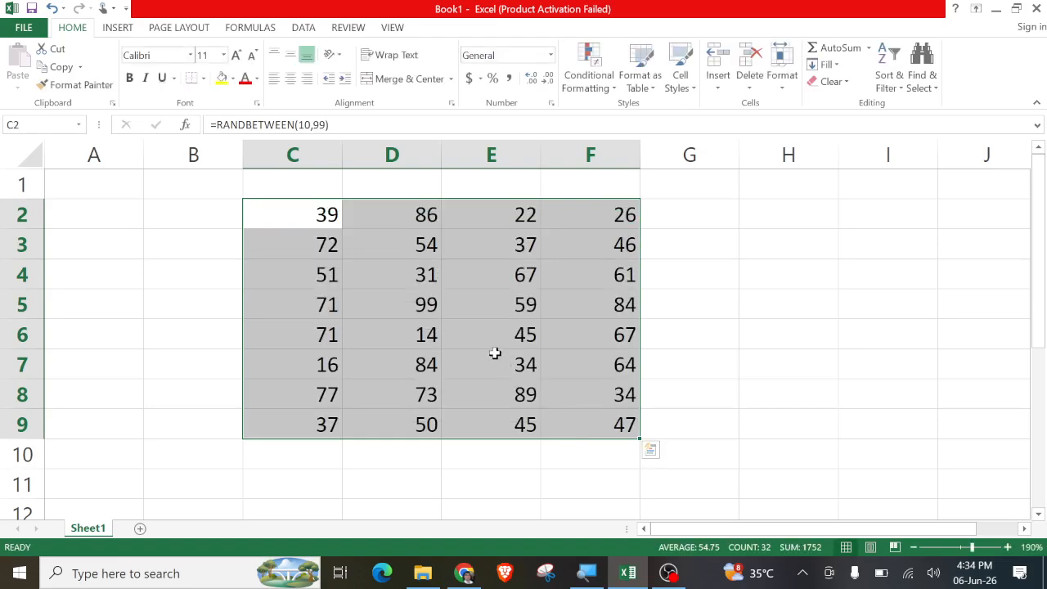
- Replace the formulas in C2:F9 with their static values and centre the numbers horizontally
key(ctrl+c)
right_click(386, 287)
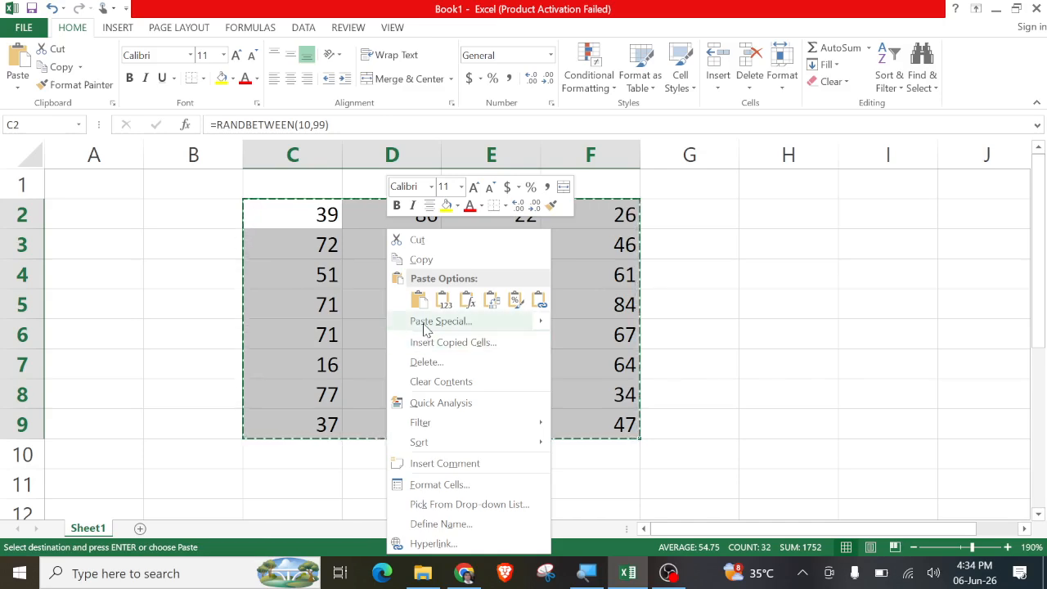
click(425, 321)
key(v)
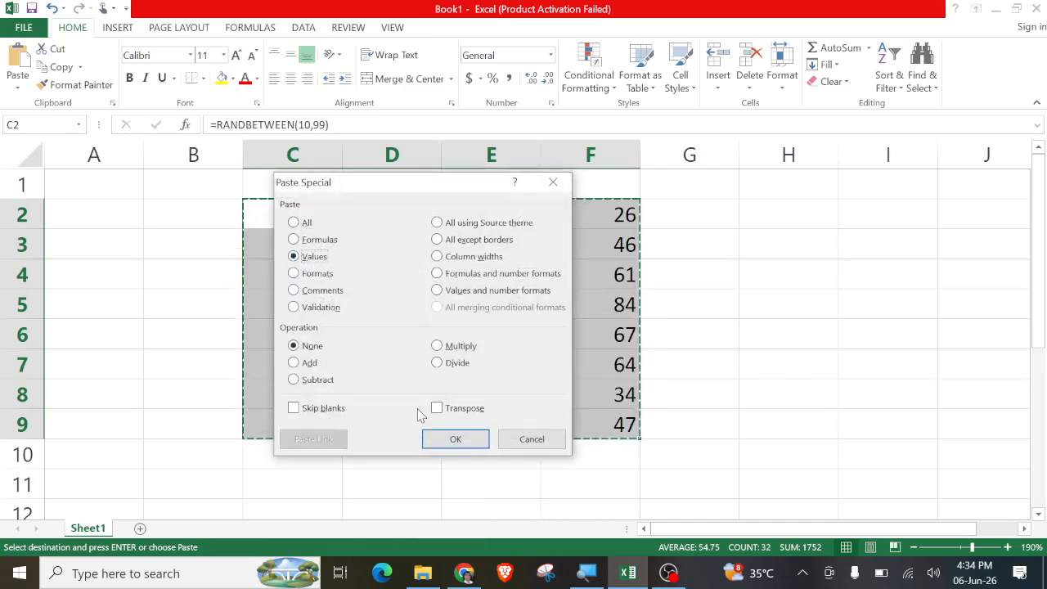
click(446, 441)
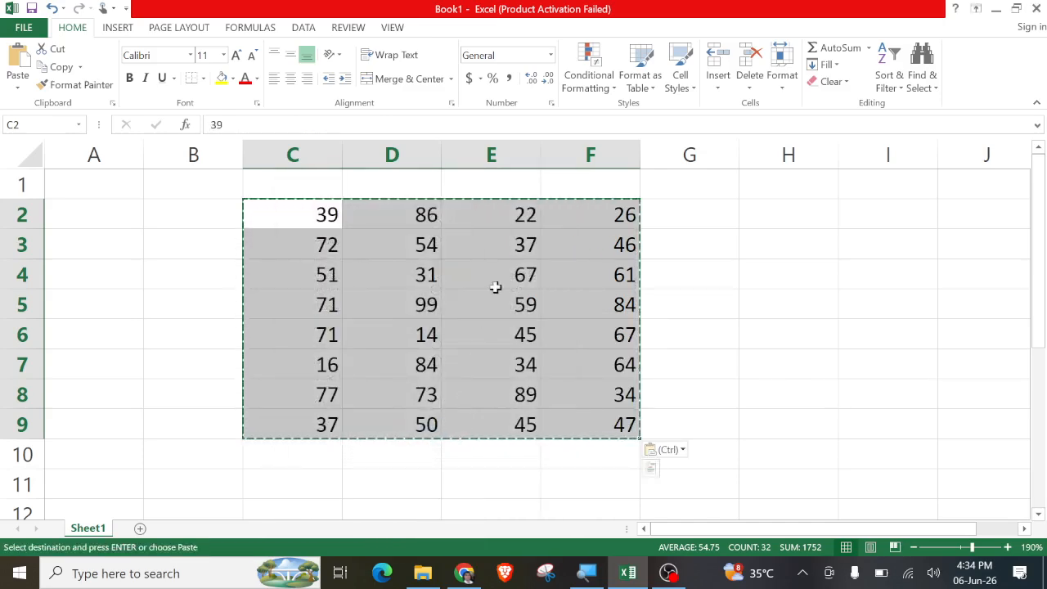
click(290, 81)
click(676, 346)
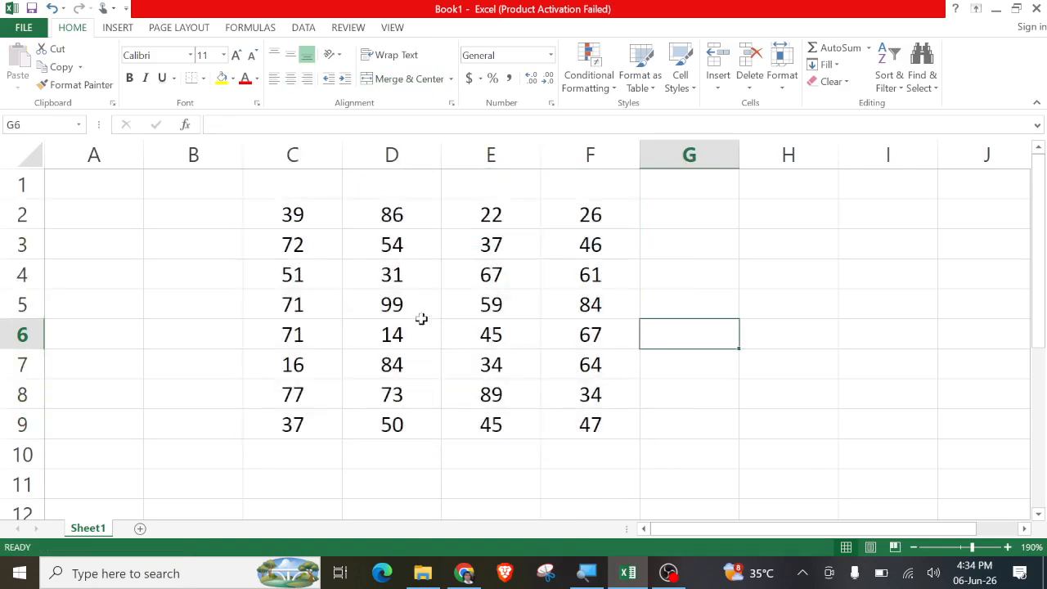
- Insert a blank cell at D5 with the default Insert command and undo the insertion
click(401, 304)
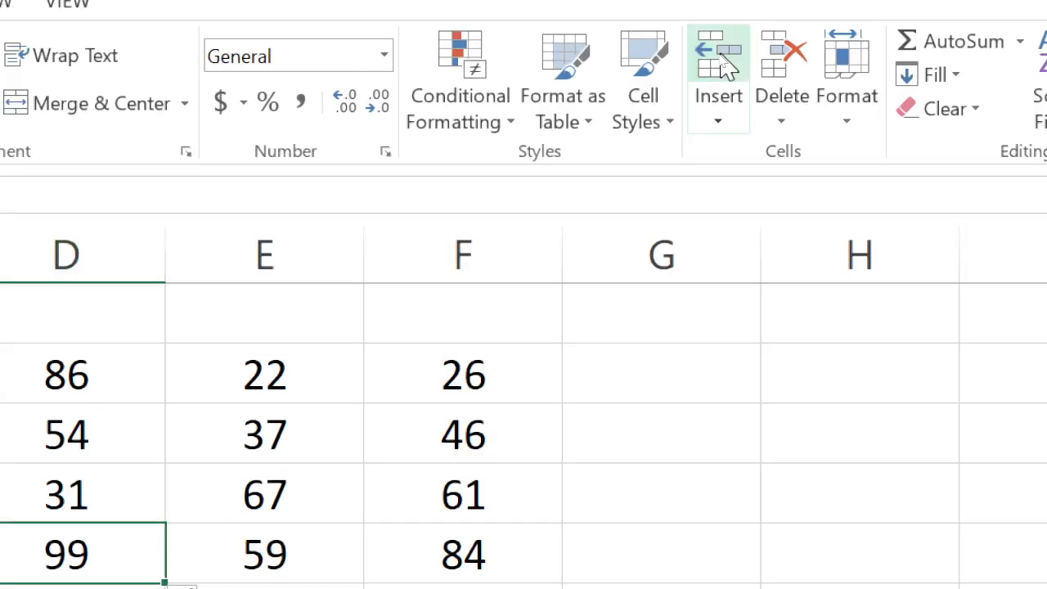
click(726, 70)
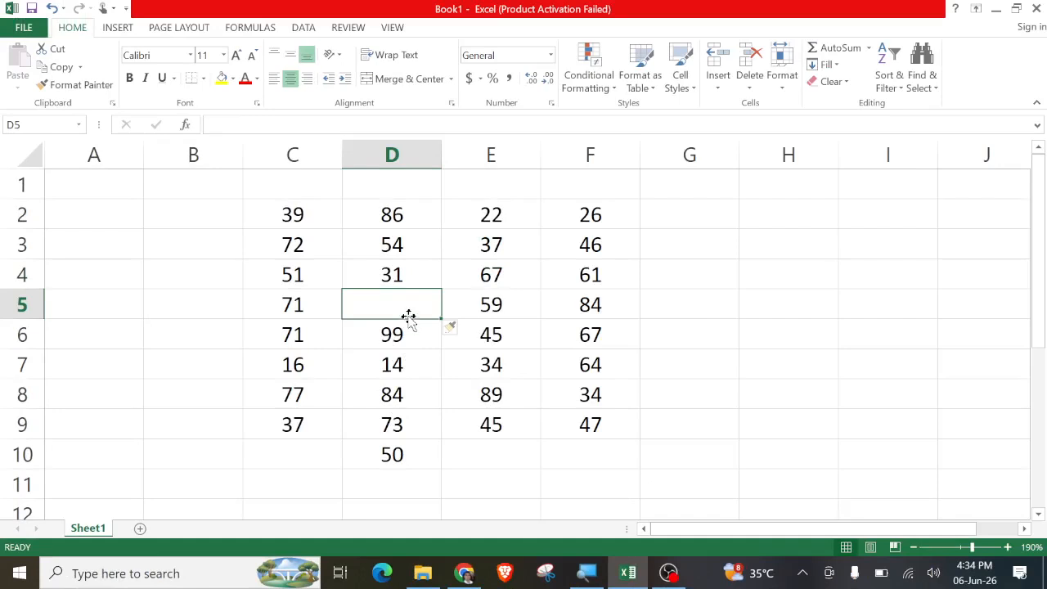
key(ctrl+z)
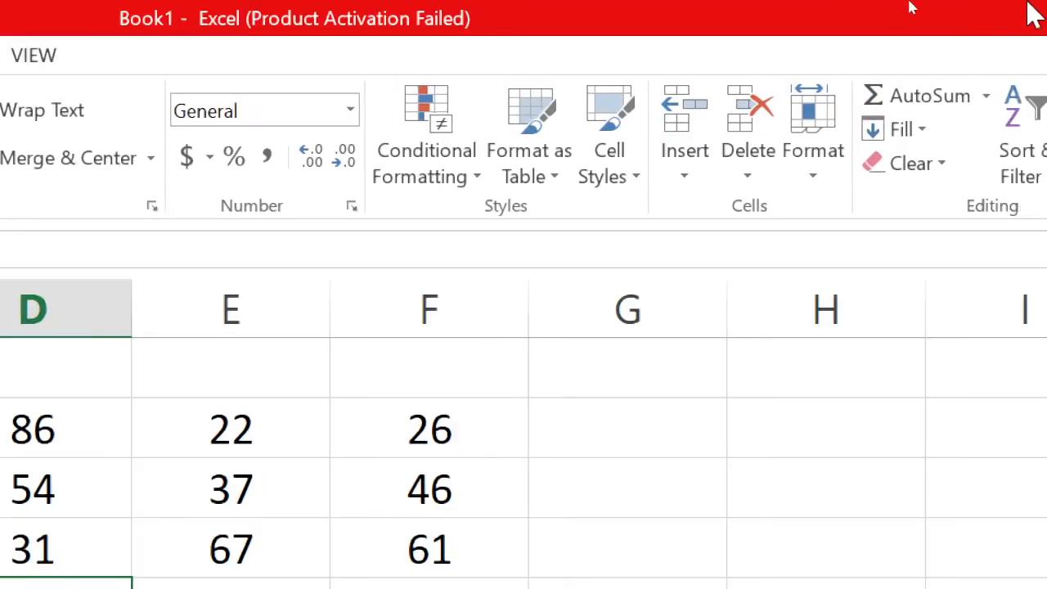
- Insert a blank cell at D5 with the Shift cells right option and undo the insertion
click(687, 187)
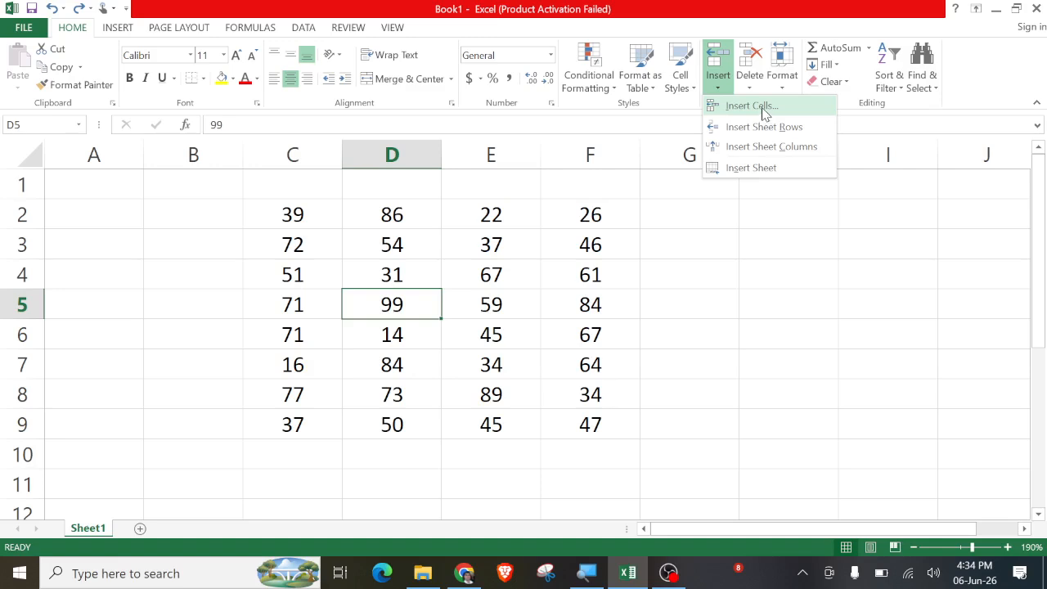
click(765, 113)
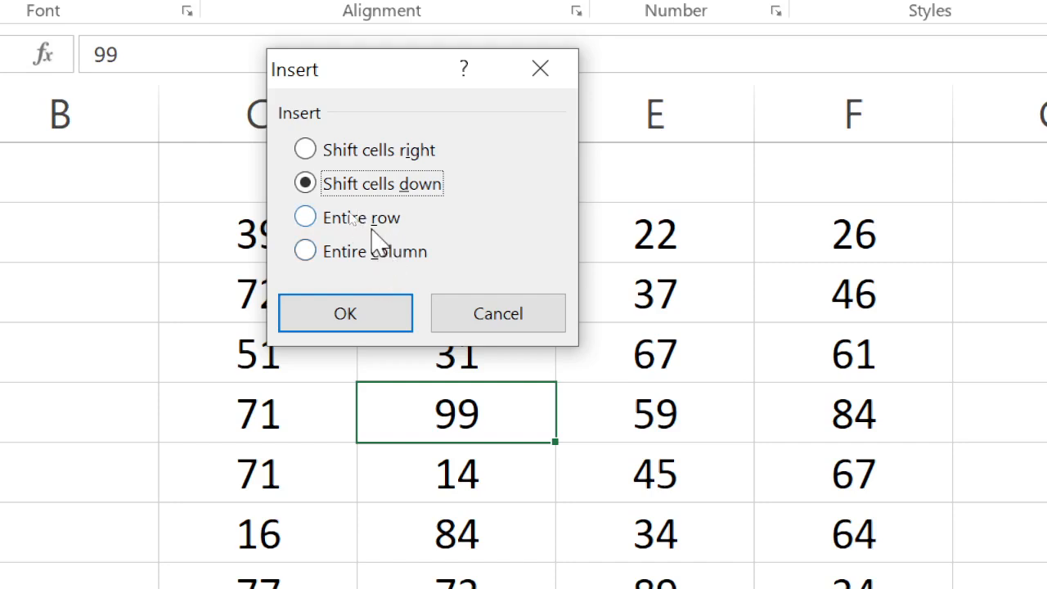
click(371, 157)
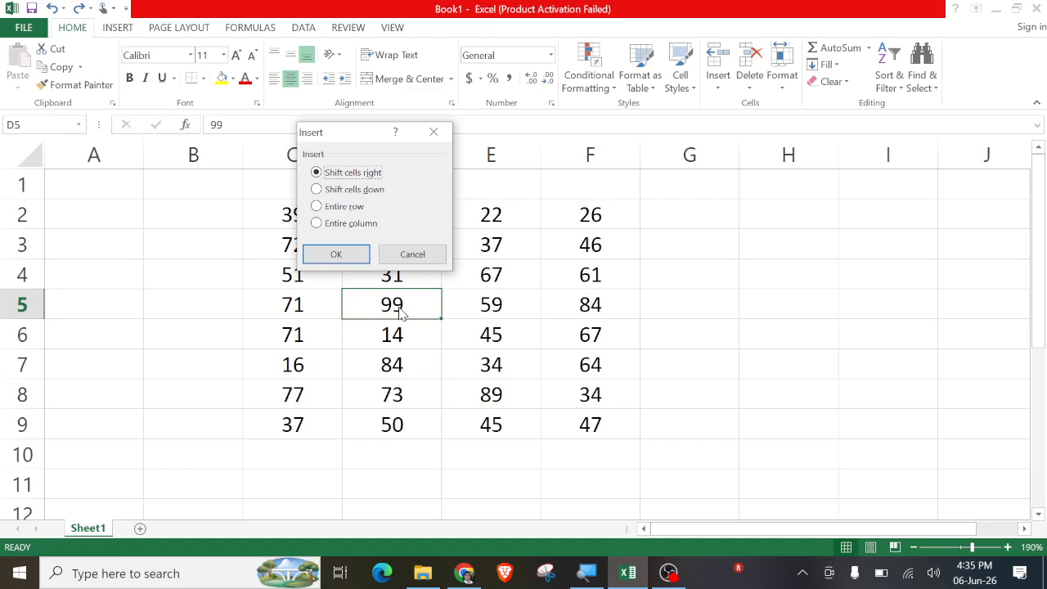
click(335, 253)
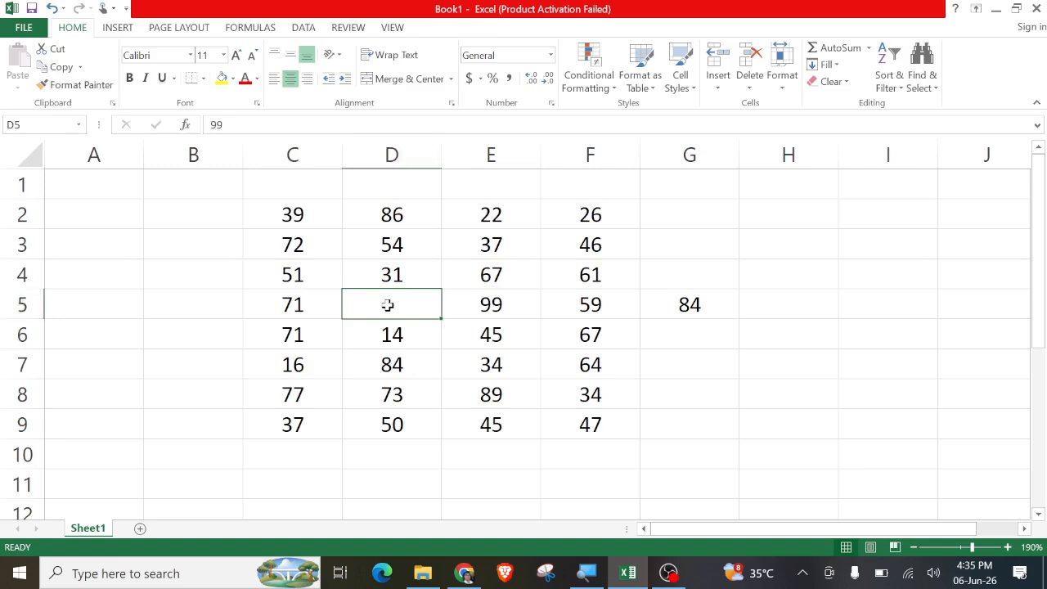
key(ctrl+z)
- Insert a blank cell at D5 with the Shift cells down option and undo the insertion
click(720, 88)
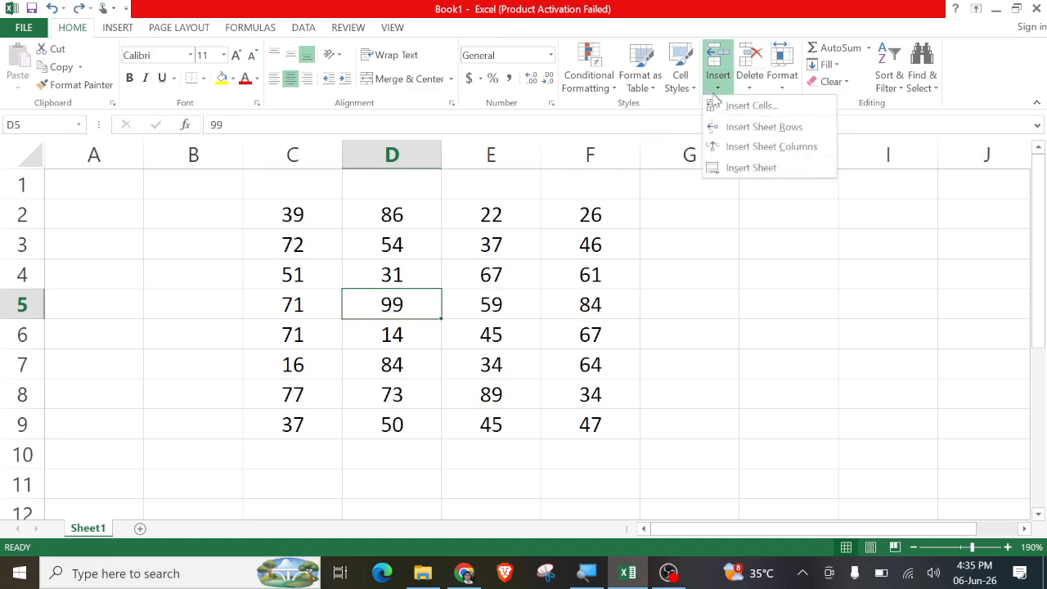
click(724, 106)
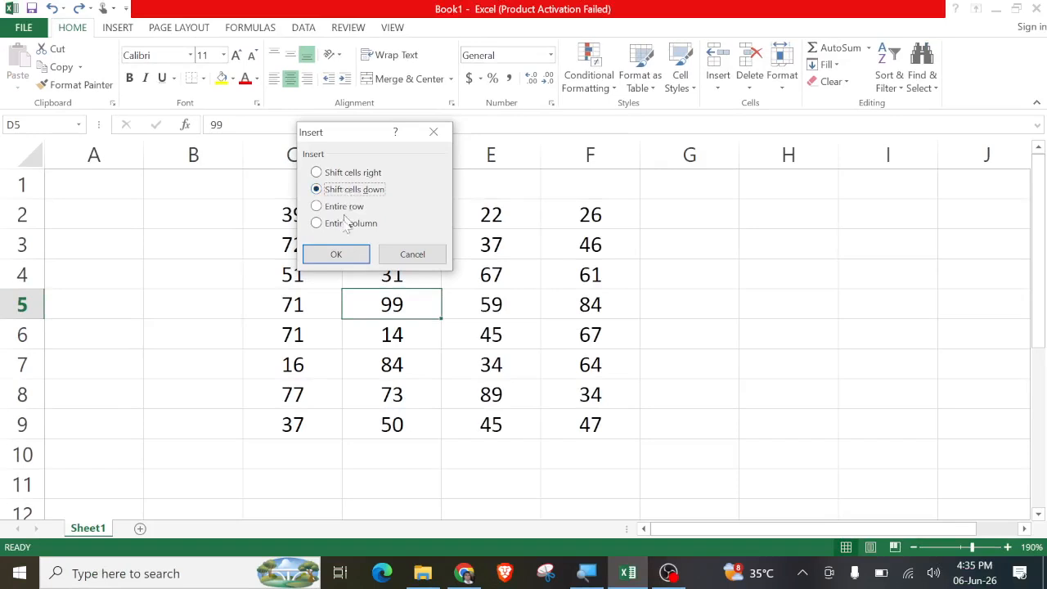
click(340, 259)
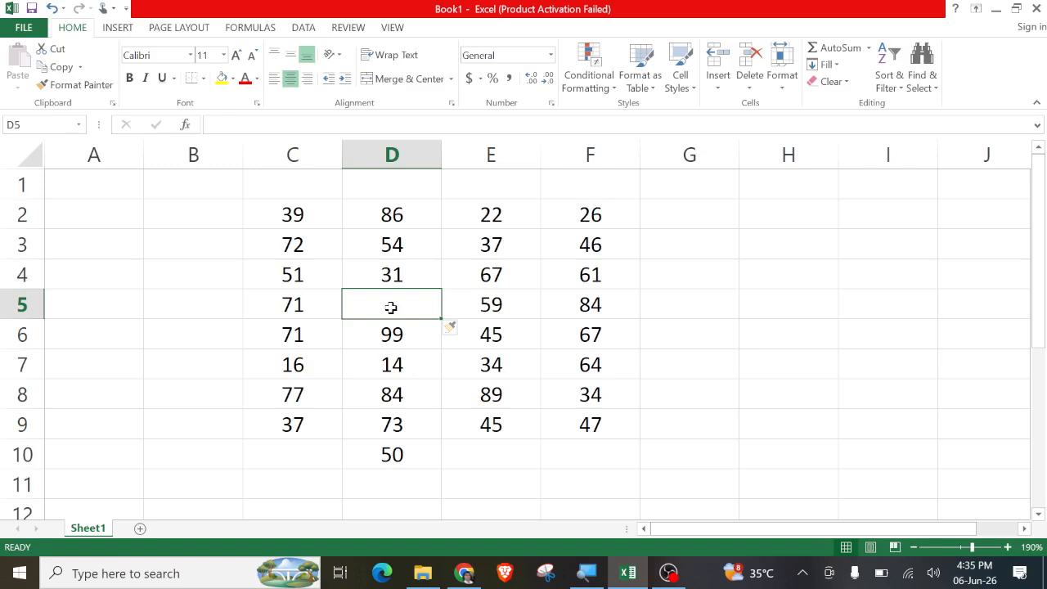
key(ctrl+z)
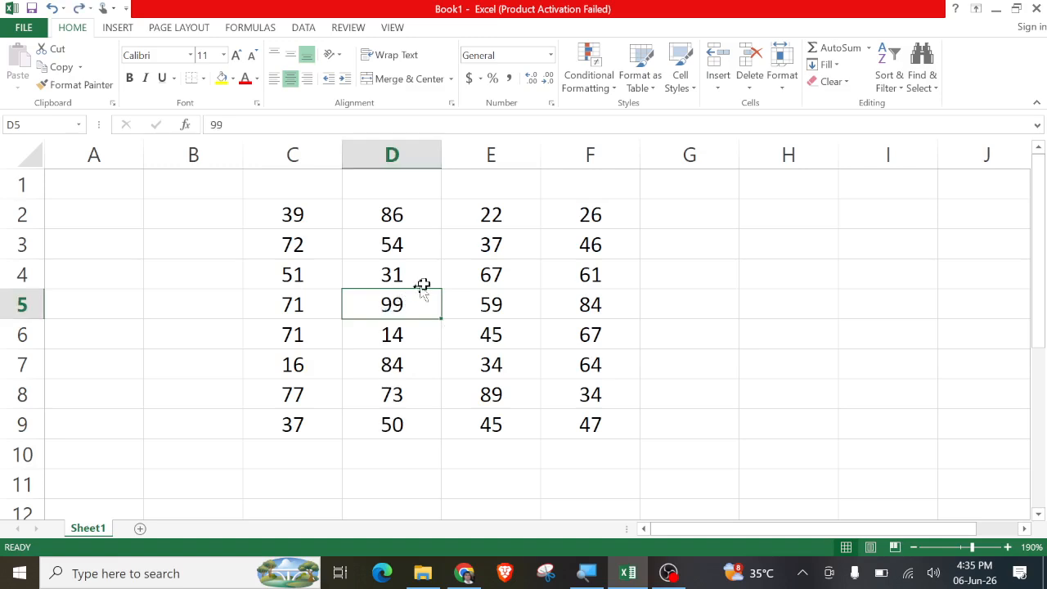
- Insert an entire row at cell D5 through the Insert Cells options and undo the insertion
click(597, 88)
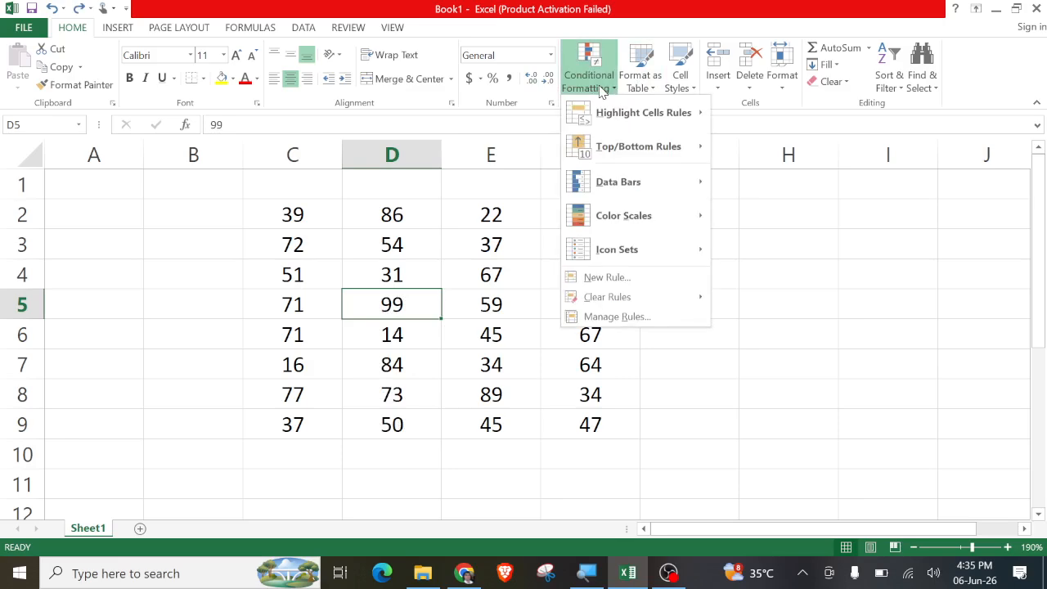
click(720, 80)
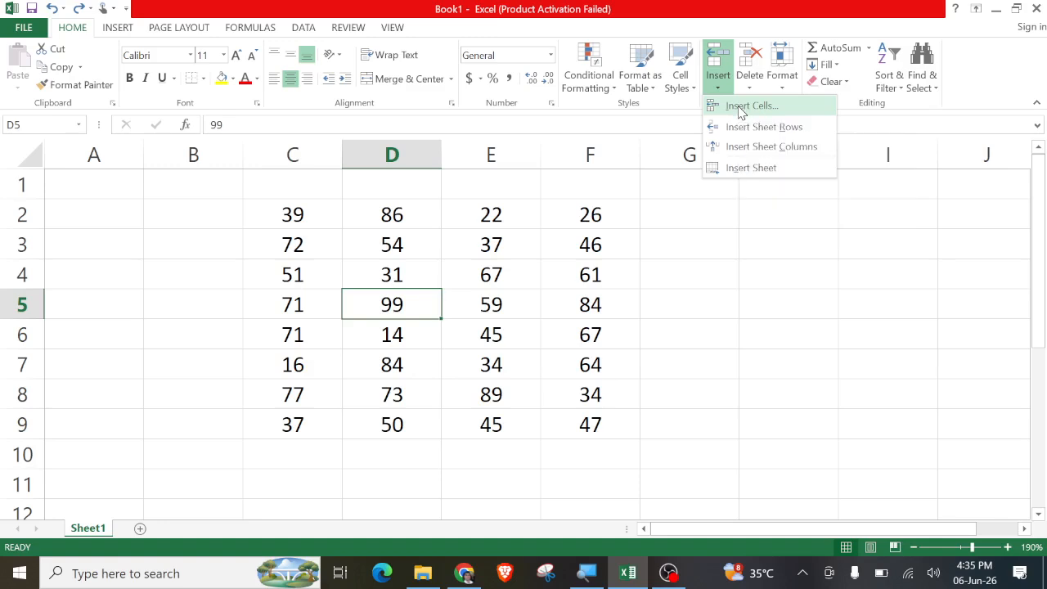
click(730, 113)
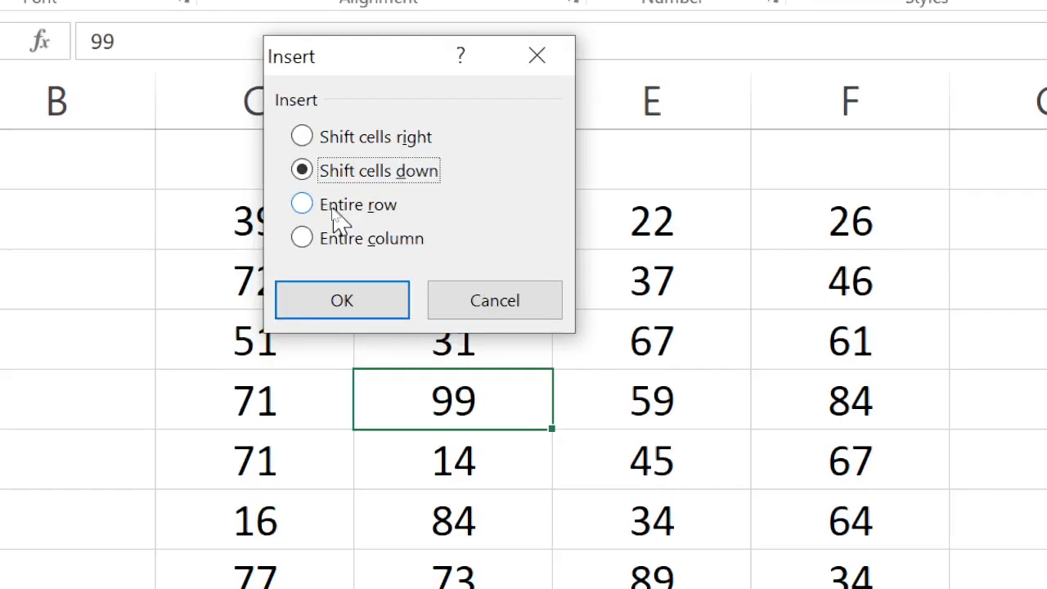
click(334, 209)
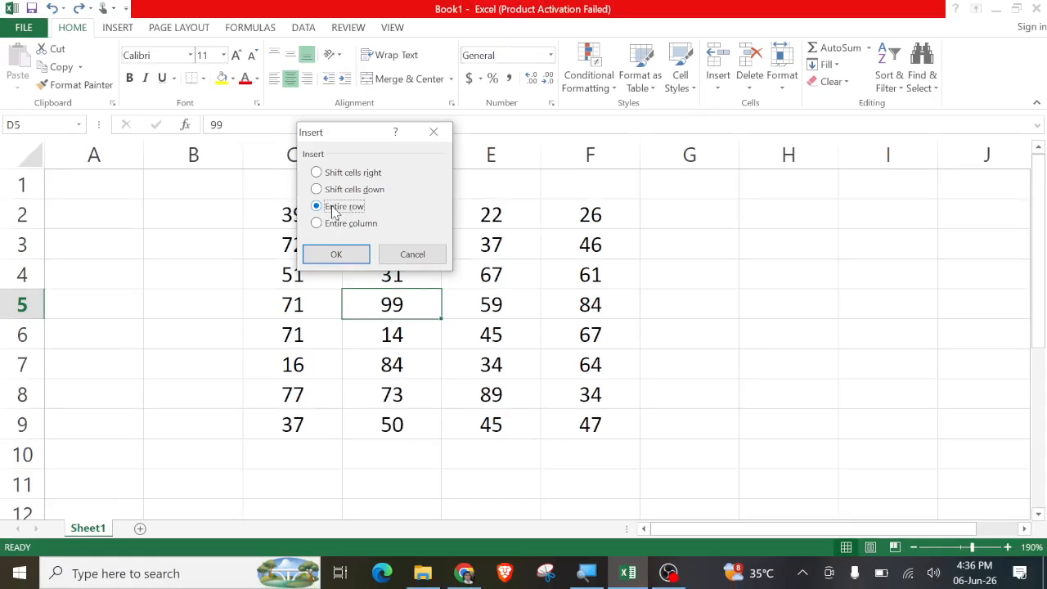
click(335, 254)
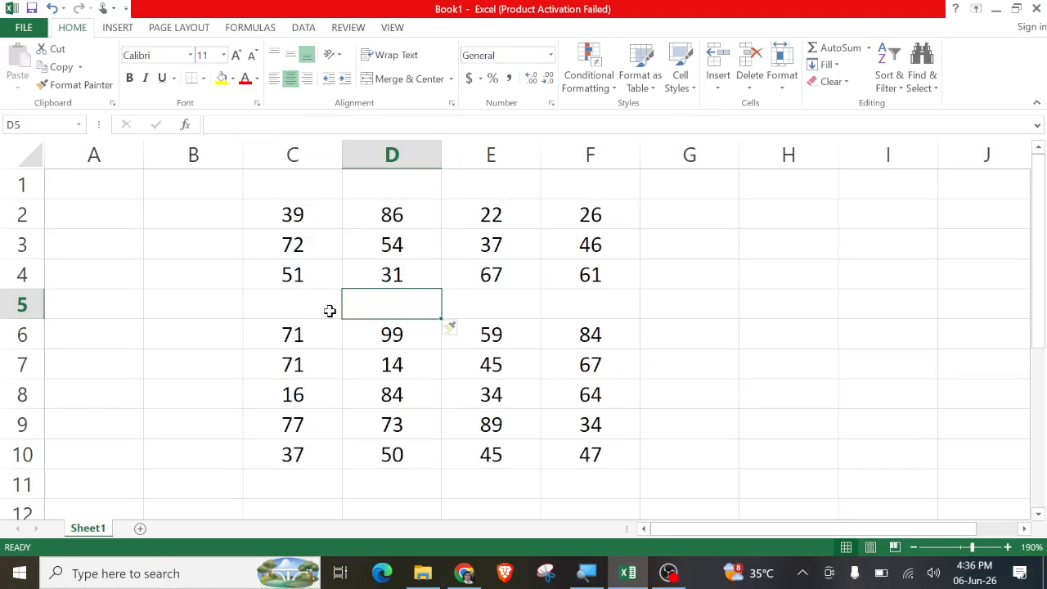
key(ctrl+z)
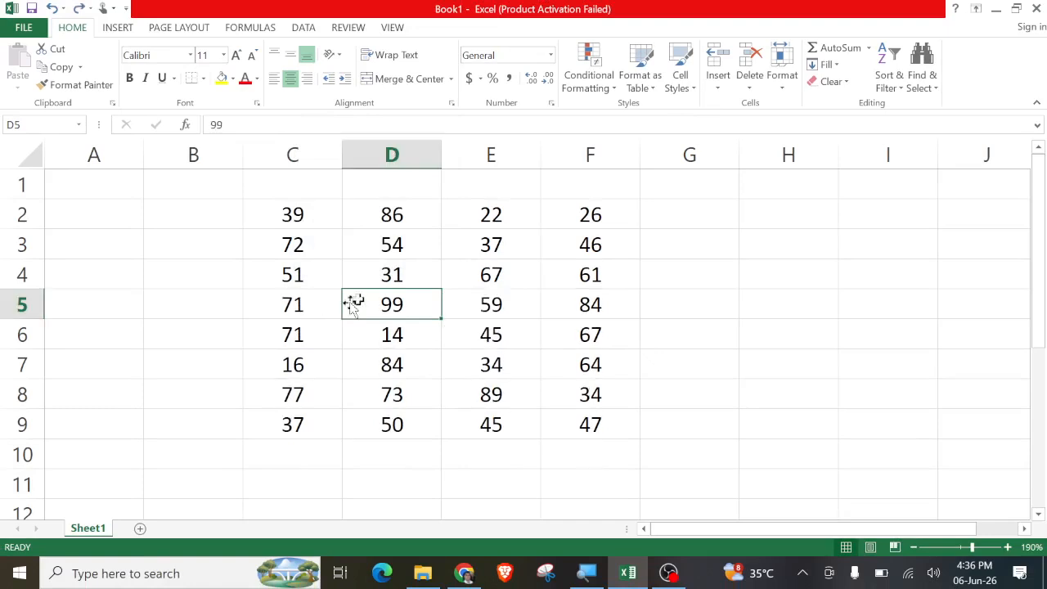
- Insert an entire column at cell D5 through the Insert Cells options and undo the insertion
click(719, 90)
click(730, 105)
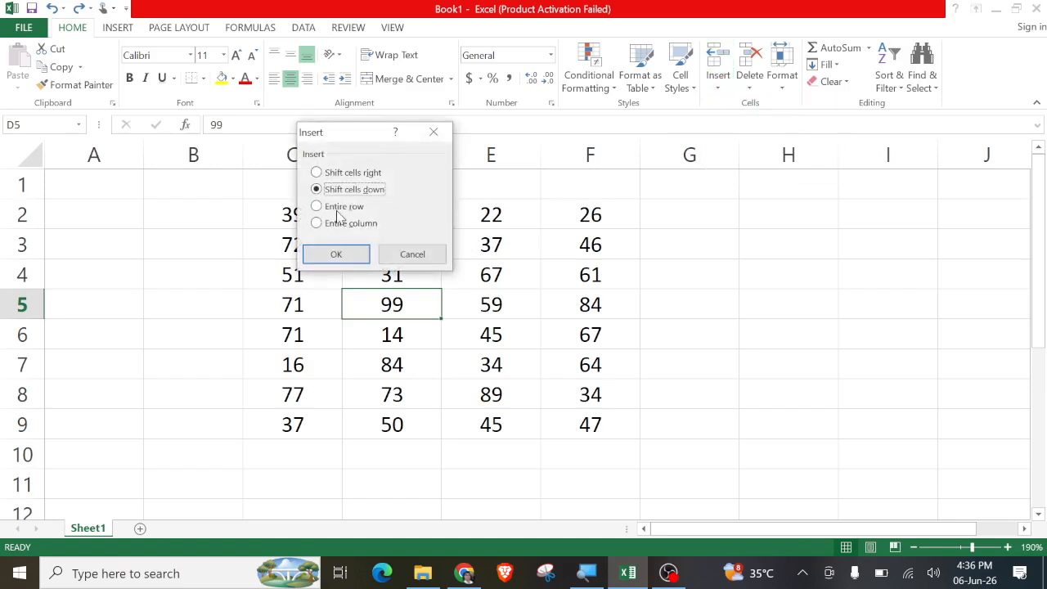
click(336, 223)
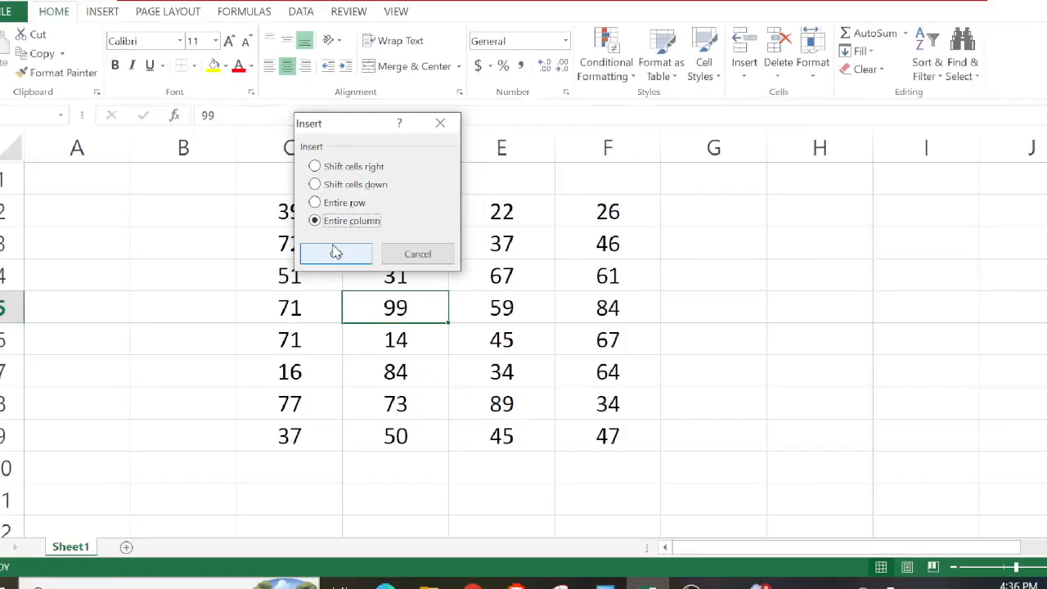
click(337, 254)
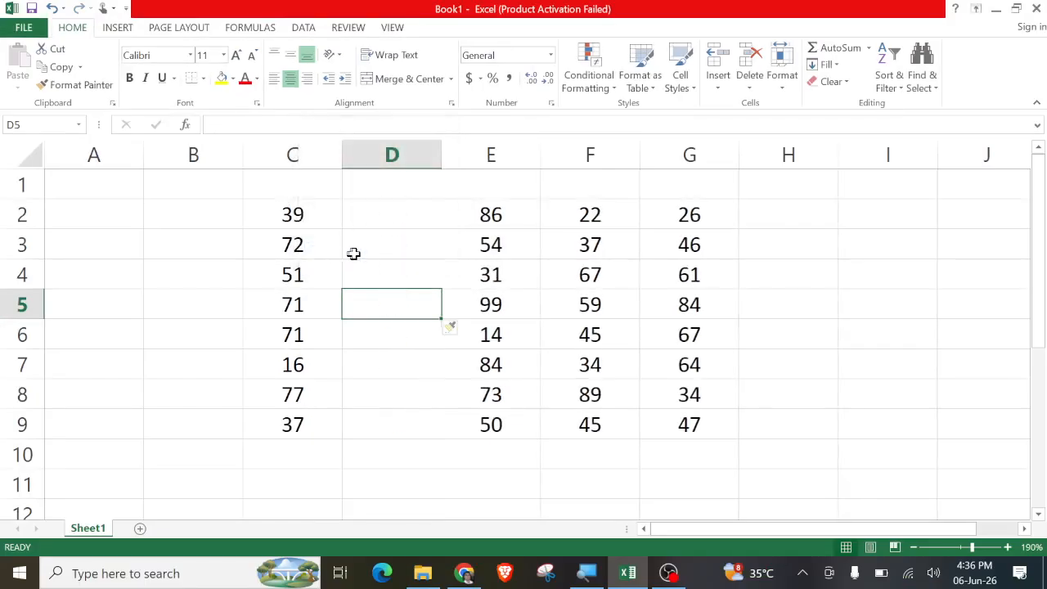
key(ctrl+z)
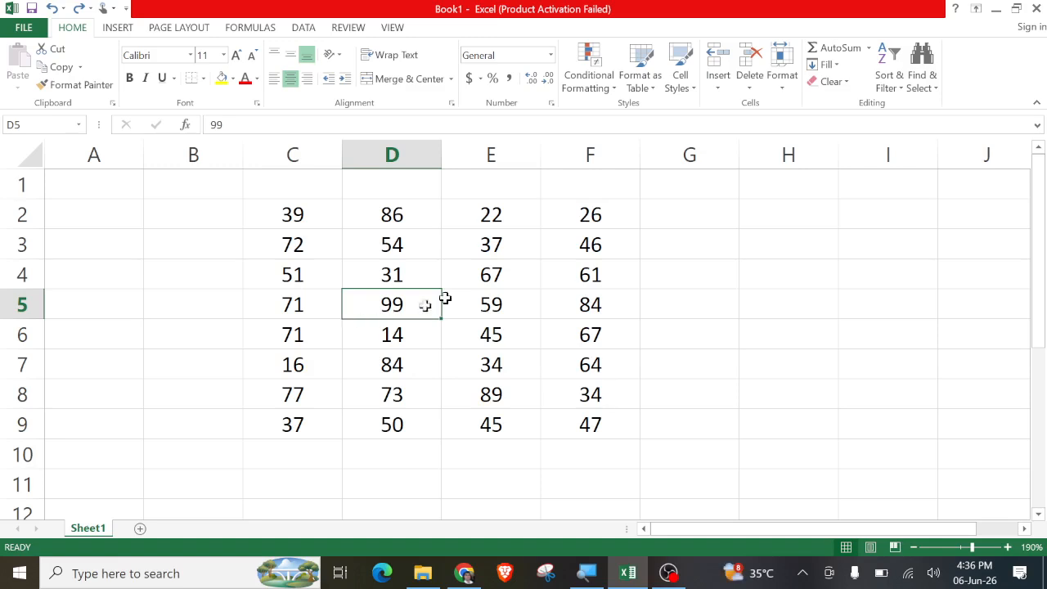
click(717, 82)
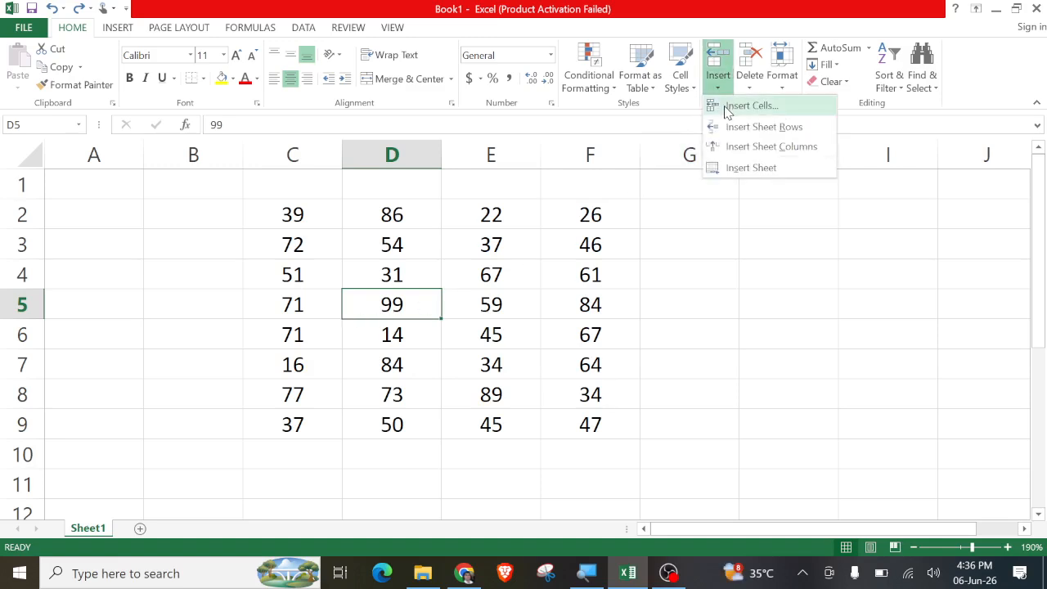
click(731, 108)
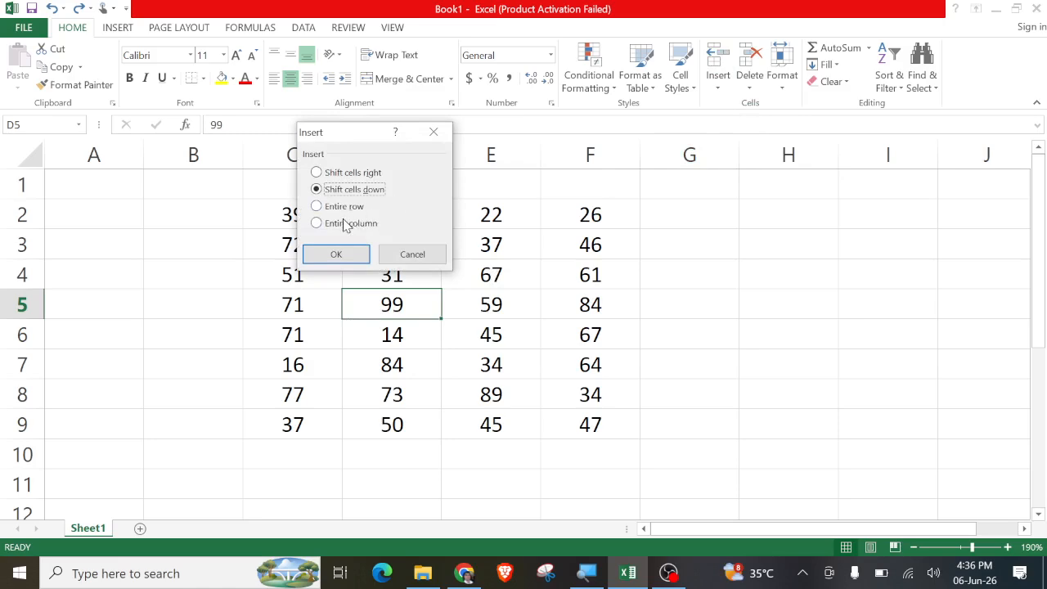
click(433, 132)
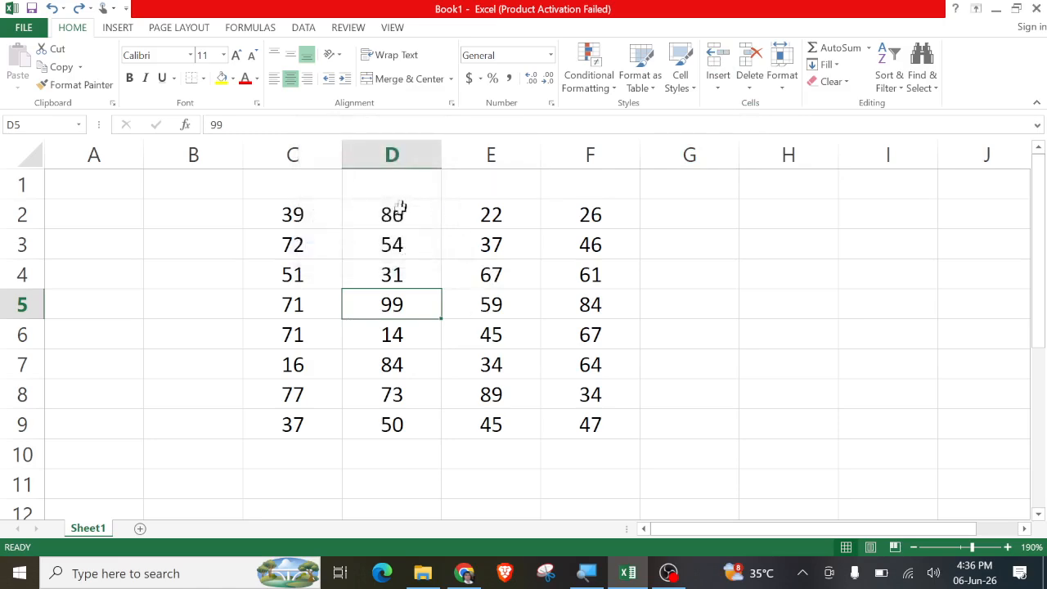
- Insert a blank column at column D from its column heading and undo the insertion
click(407, 155)
right_click(406, 155)
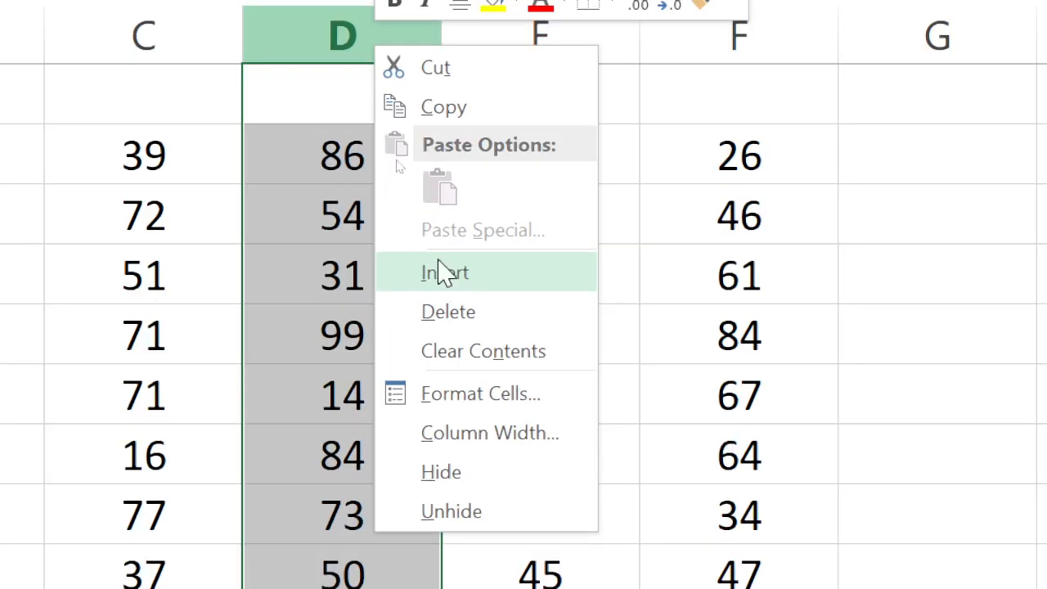
click(338, 133)
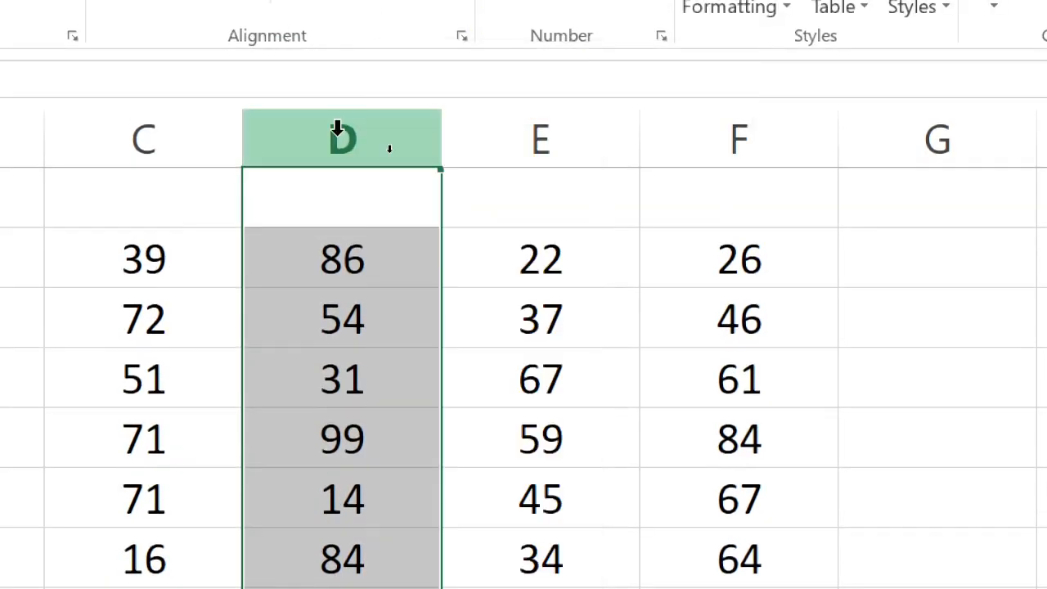
right_click(338, 134)
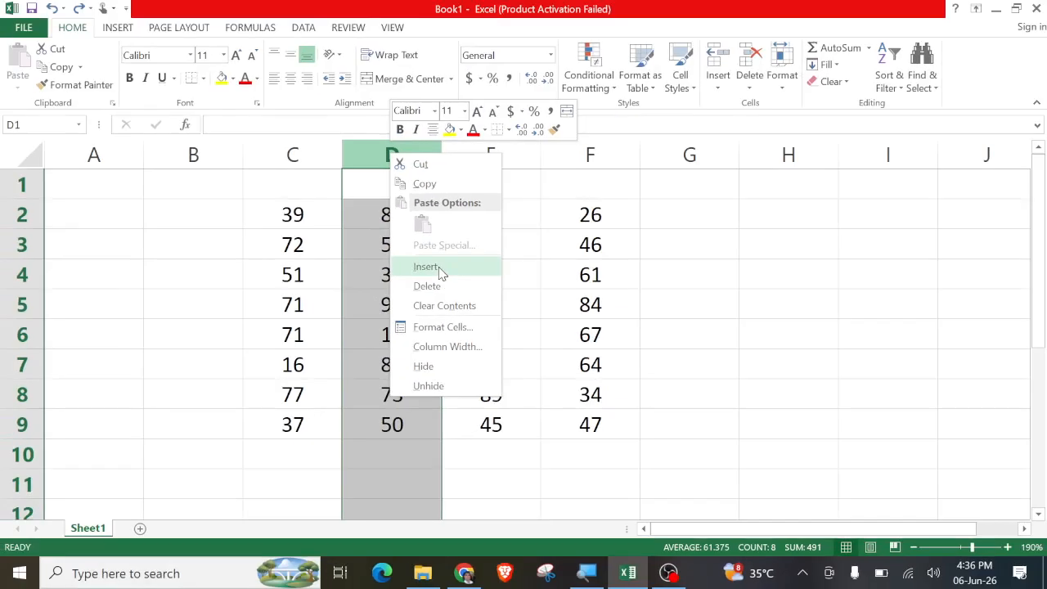
click(436, 251)
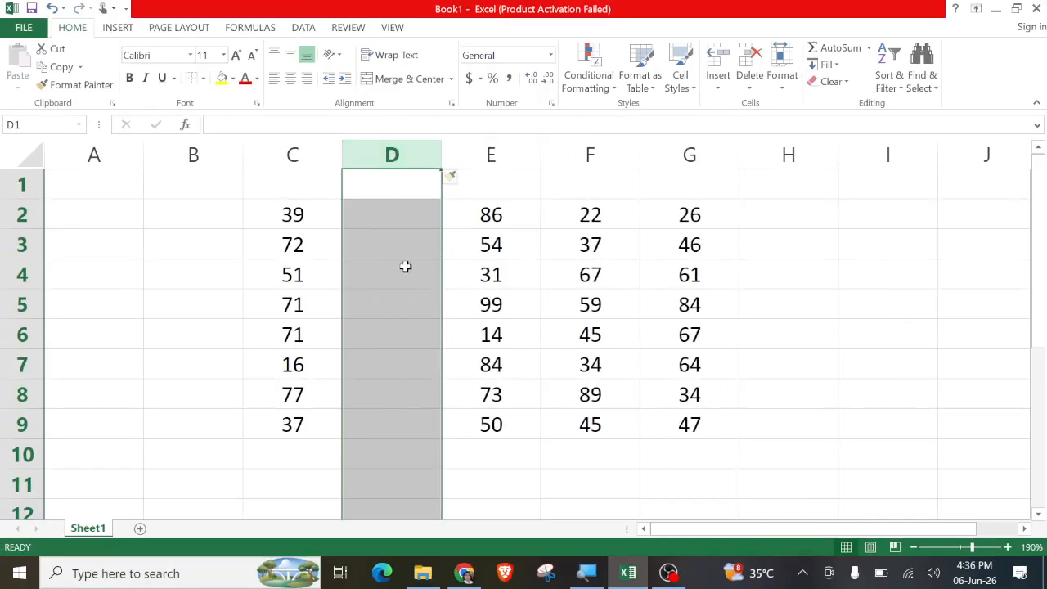
key(ctrl+z)
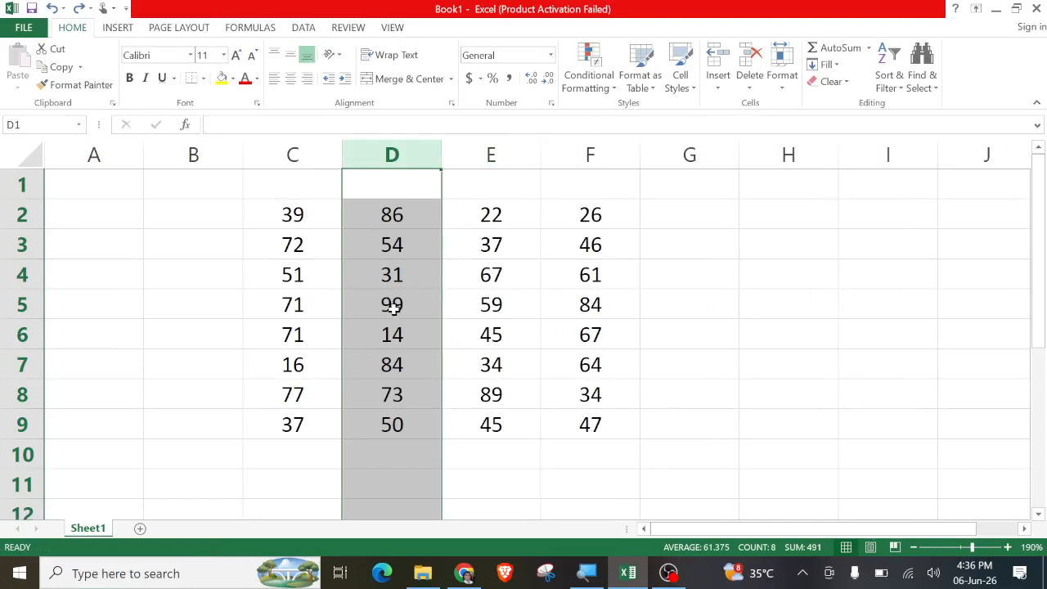
- Insert a blank row at row 6 from its row heading and undo the insertion
click(362, 331)
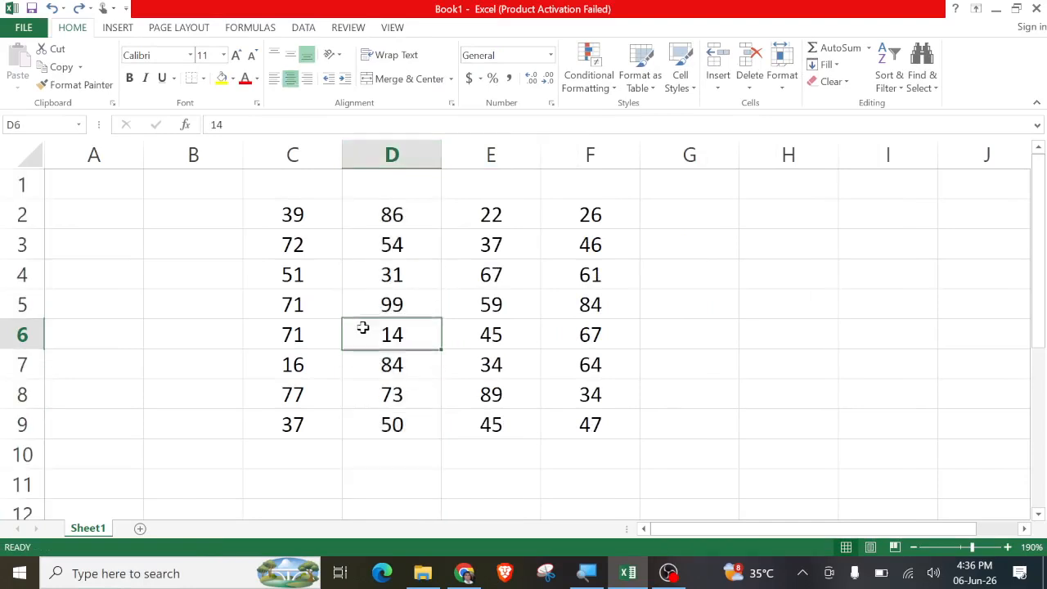
right_click(20, 335)
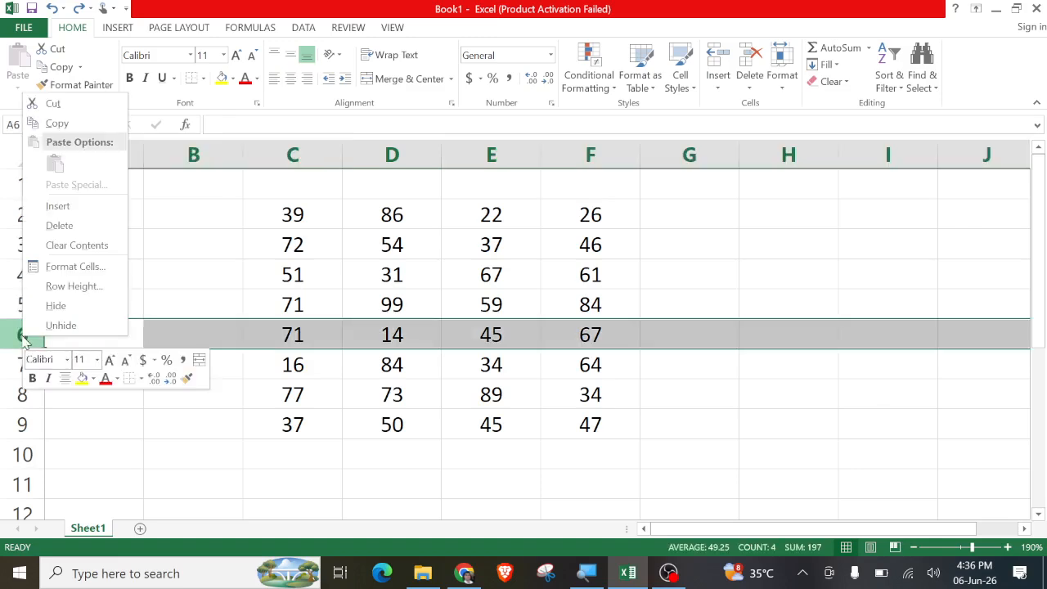
key(Escape)
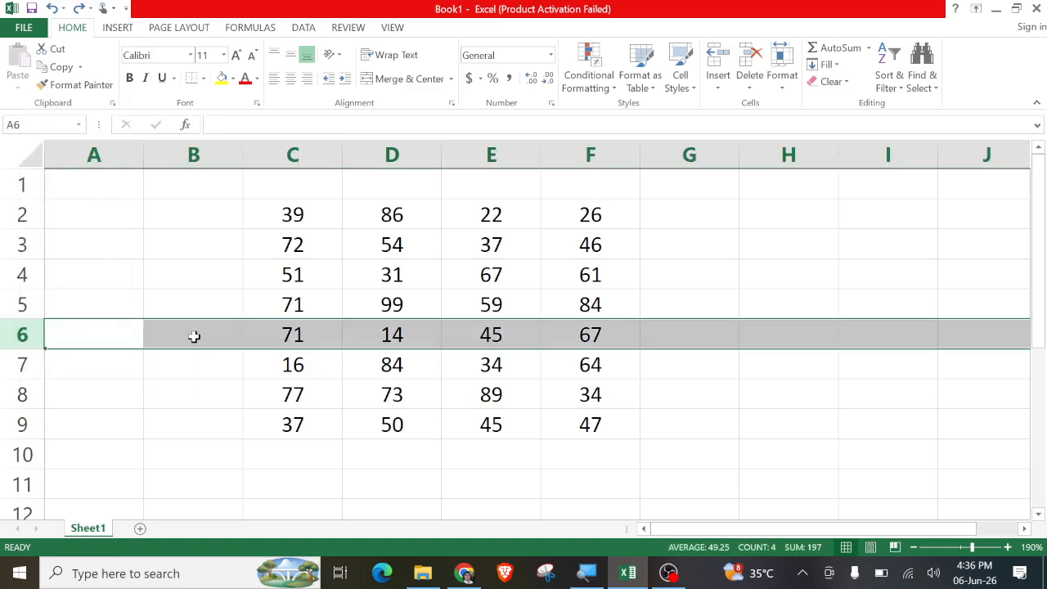
right_click(20, 339)
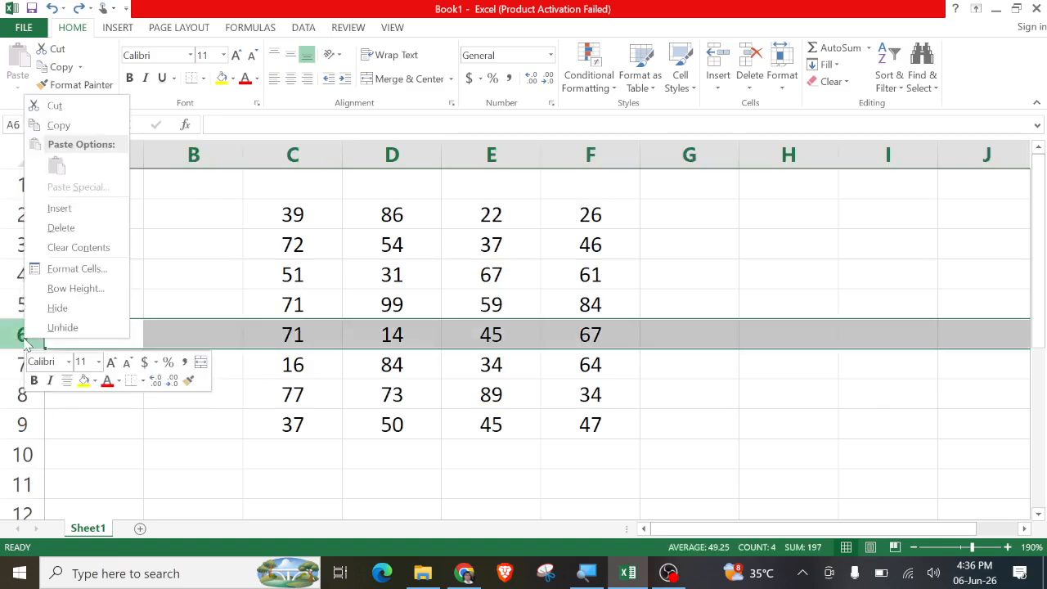
click(57, 208)
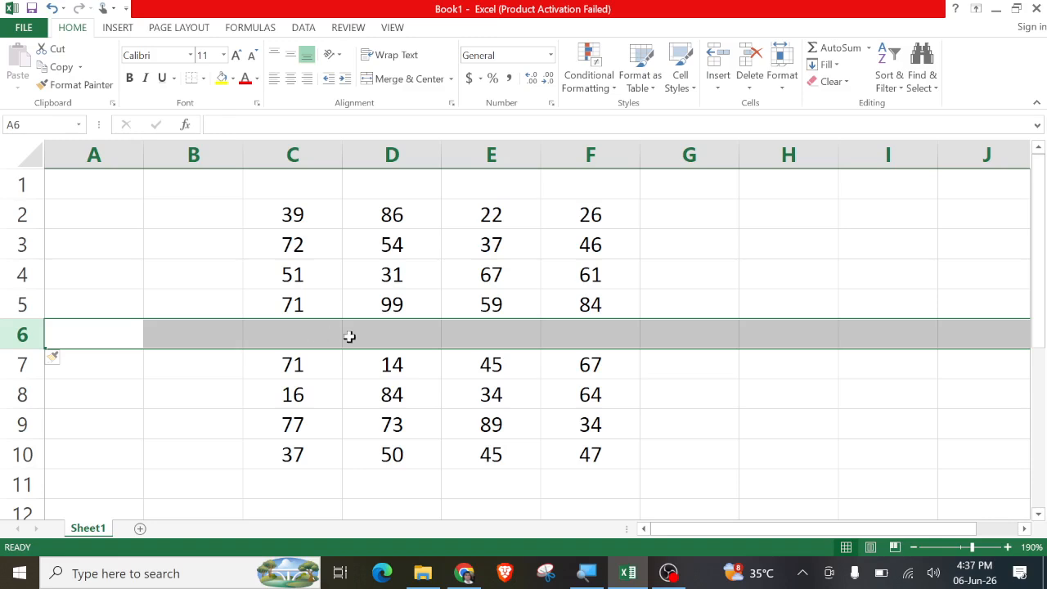
key(ctrl+z)
- Use the Insert Cells command on the selected row 6 to add a blank row and undo the insertion
click(717, 82)
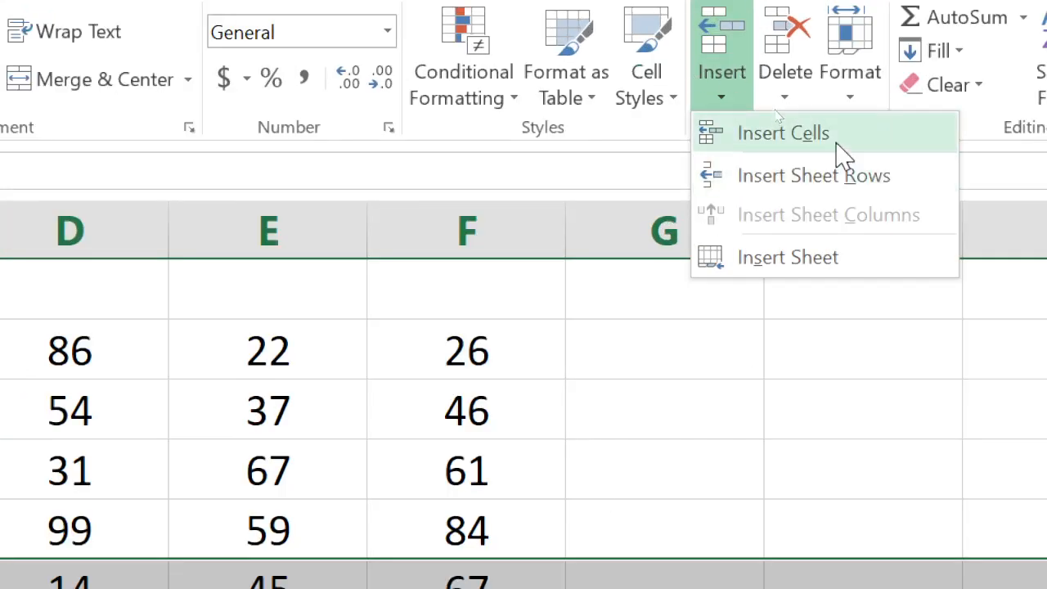
click(840, 151)
click(834, 141)
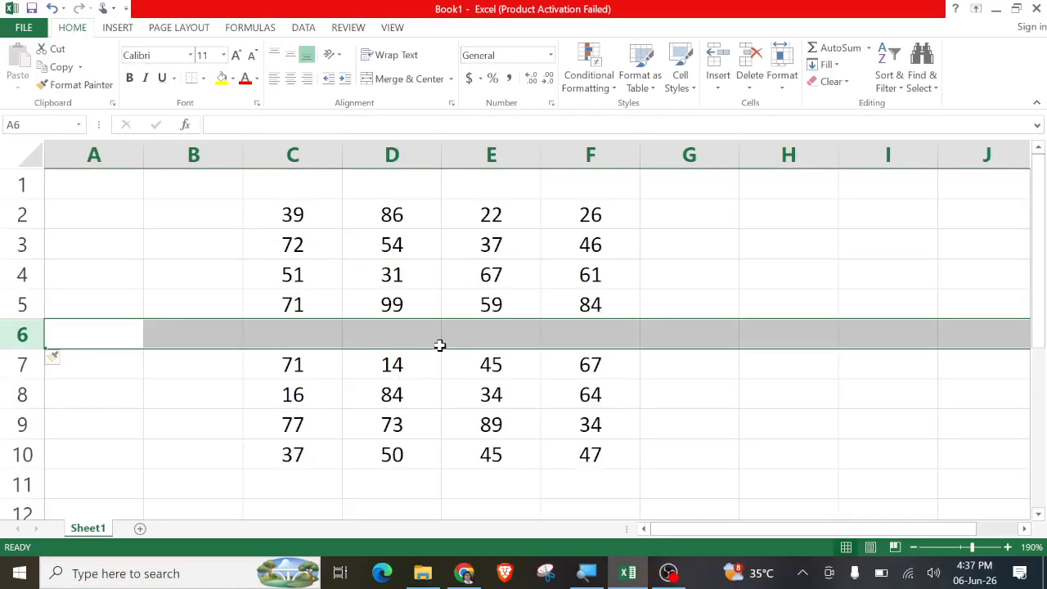
key(ctrl+z)
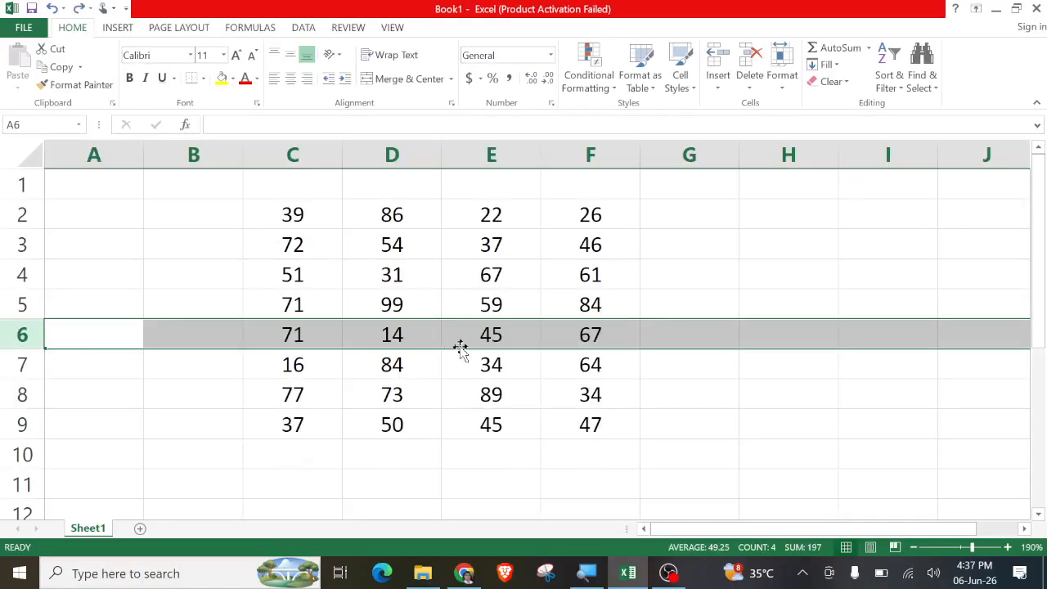
- Insert a sheet row at cell E5 with the Insert Sheet Rows command and undo the insertion
click(717, 85)
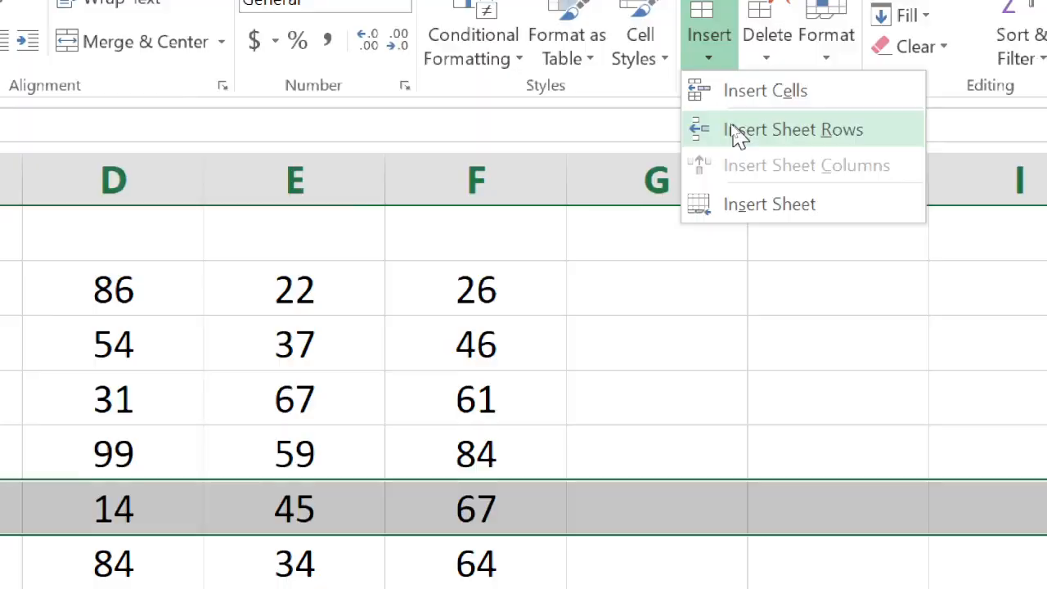
click(501, 294)
click(272, 446)
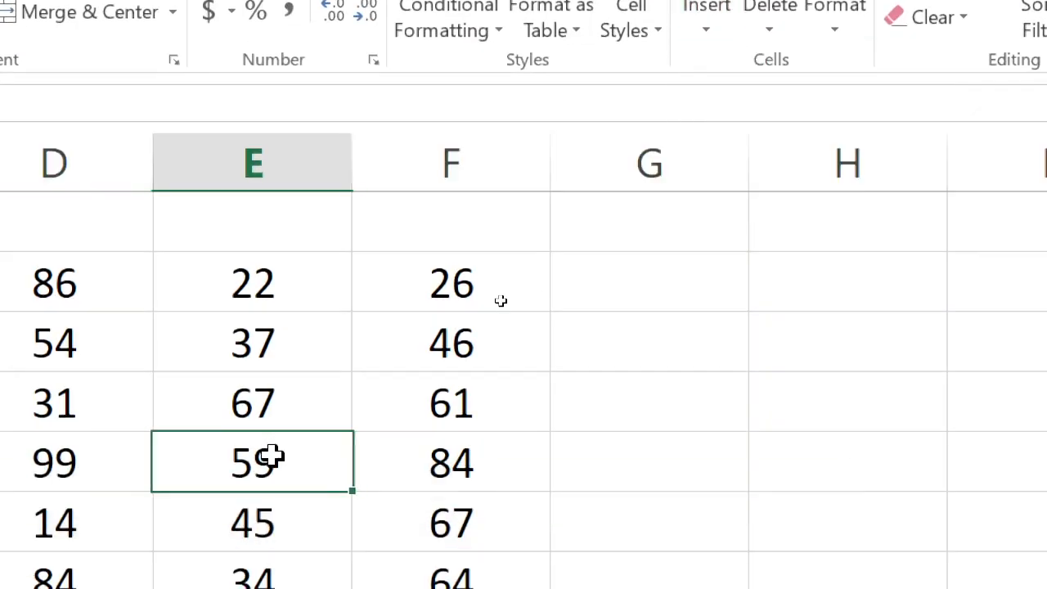
click(706, 39)
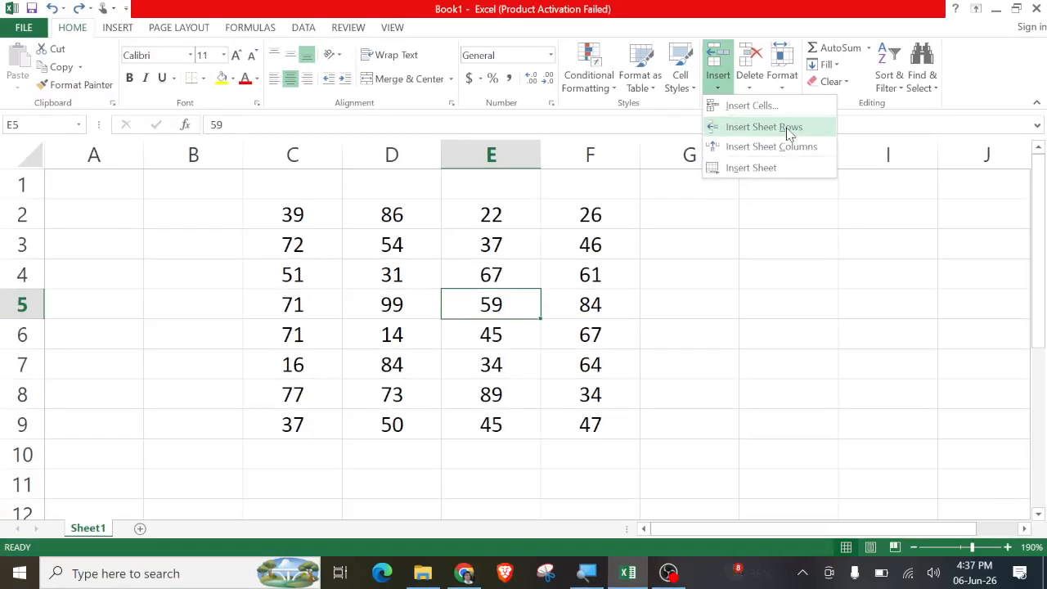
click(638, 131)
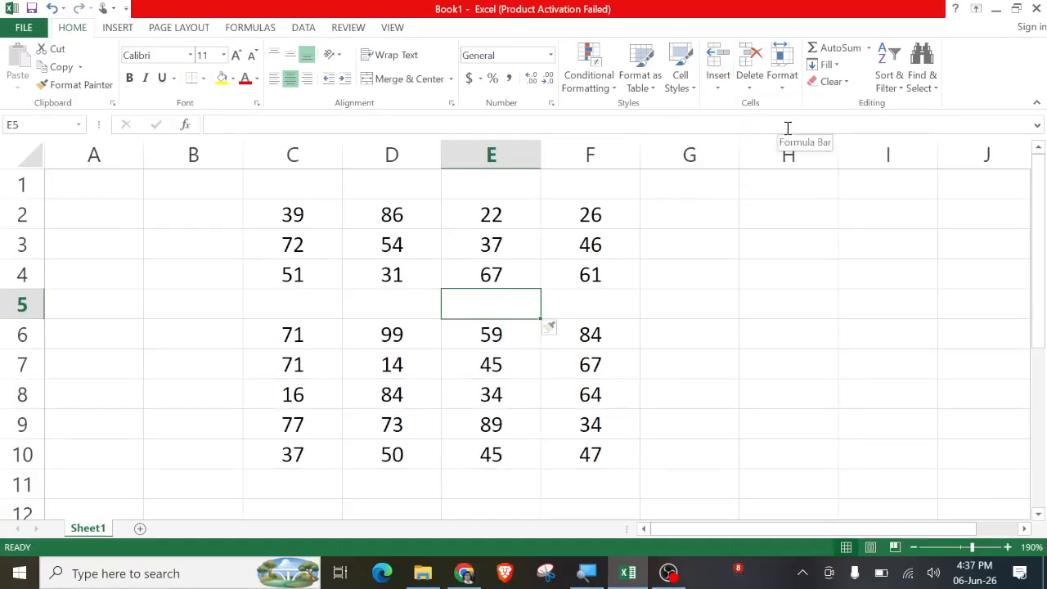
key(ctrl+z)
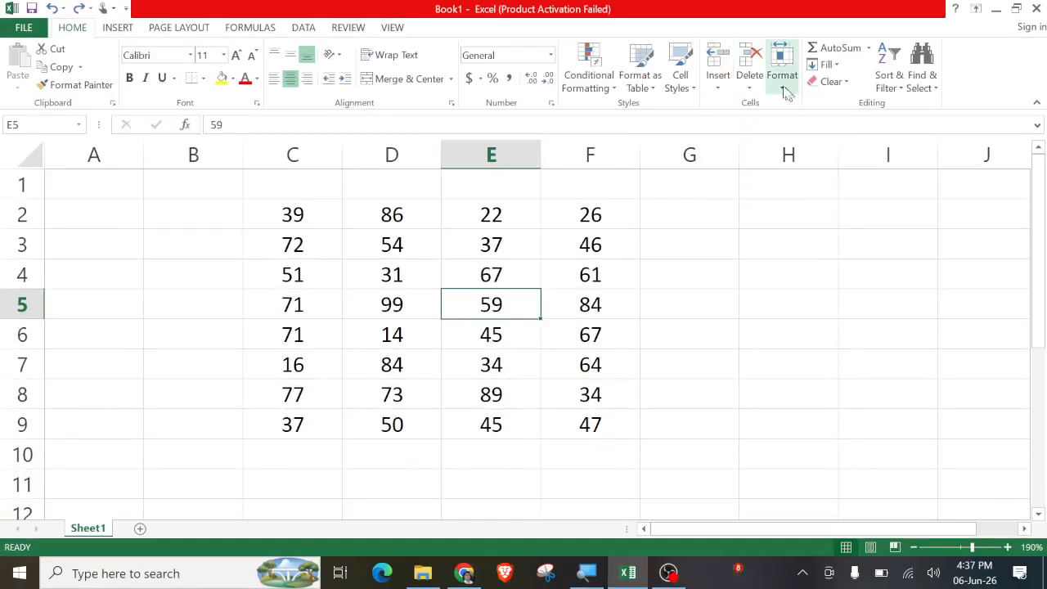
- Insert a sheet column at cell E5 with the Insert Sheet Columns command and undo the insertion
click(718, 82)
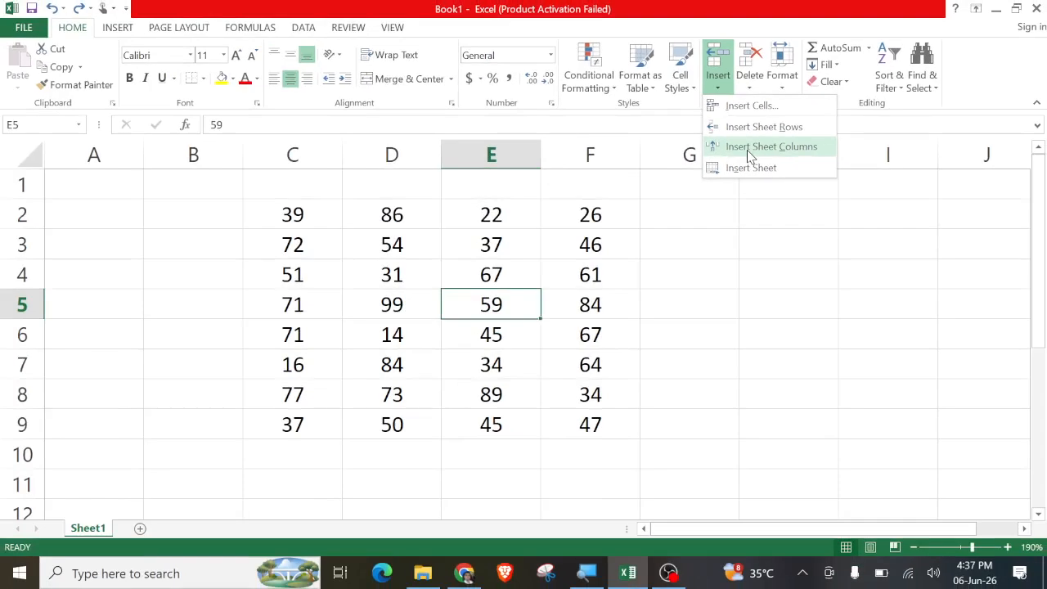
click(754, 155)
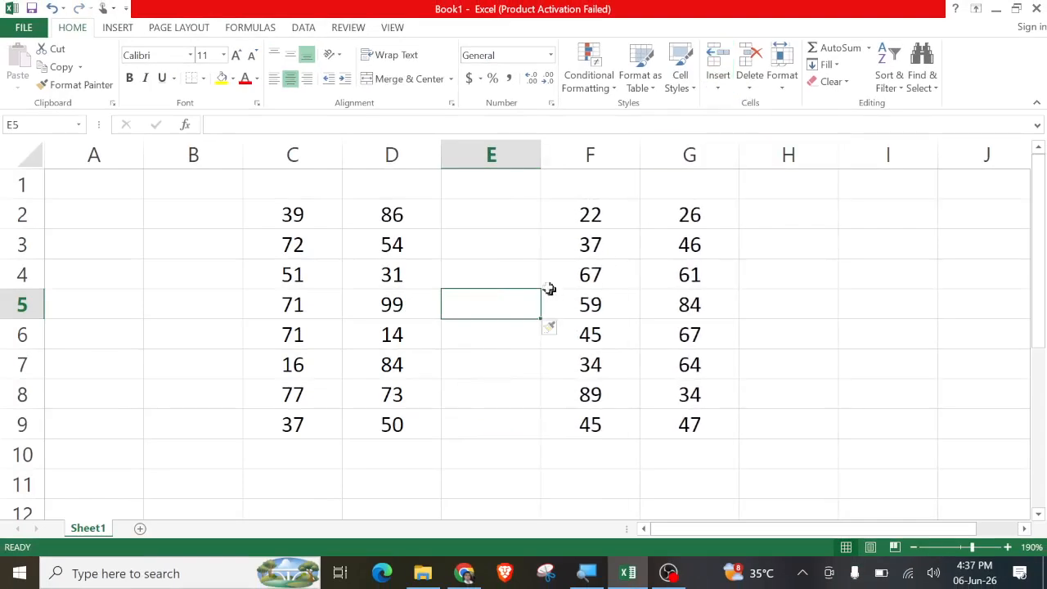
key(ctrl+z)
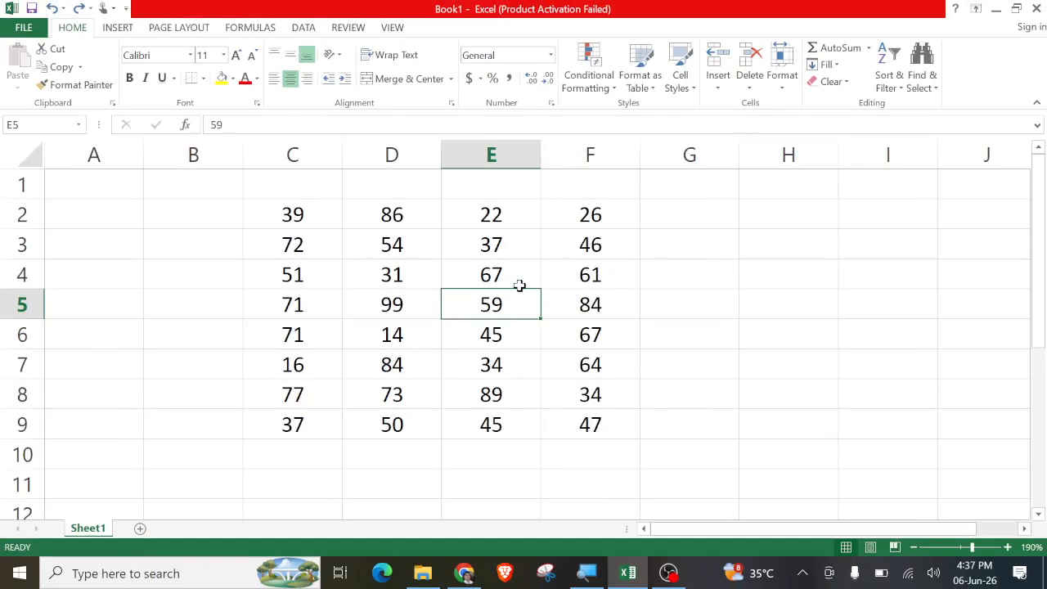
- Insert a new worksheet with the Insert Sheet command and add three more blank worksheets after it
click(718, 89)
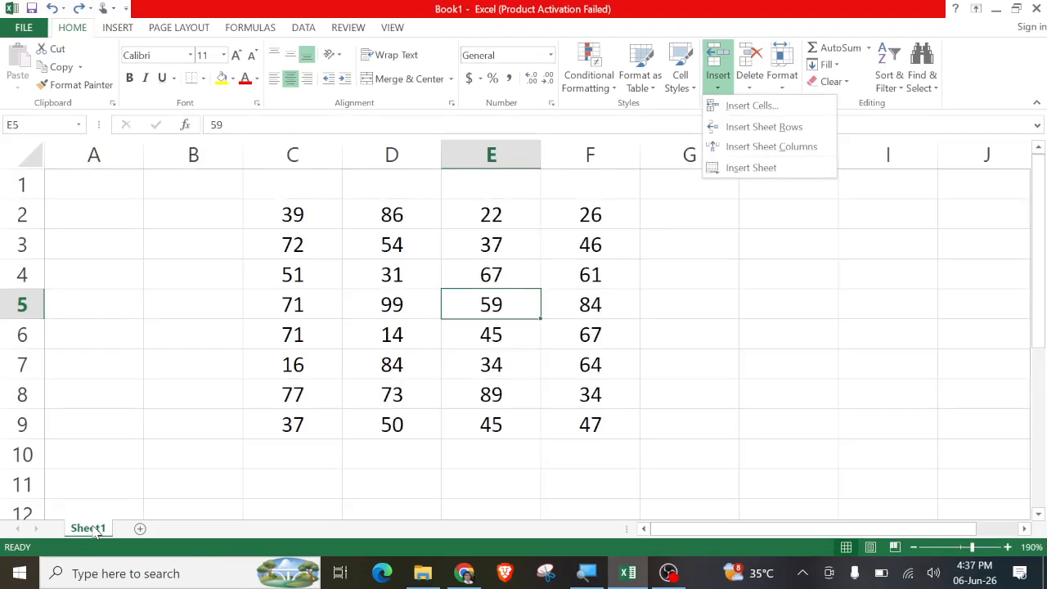
click(747, 169)
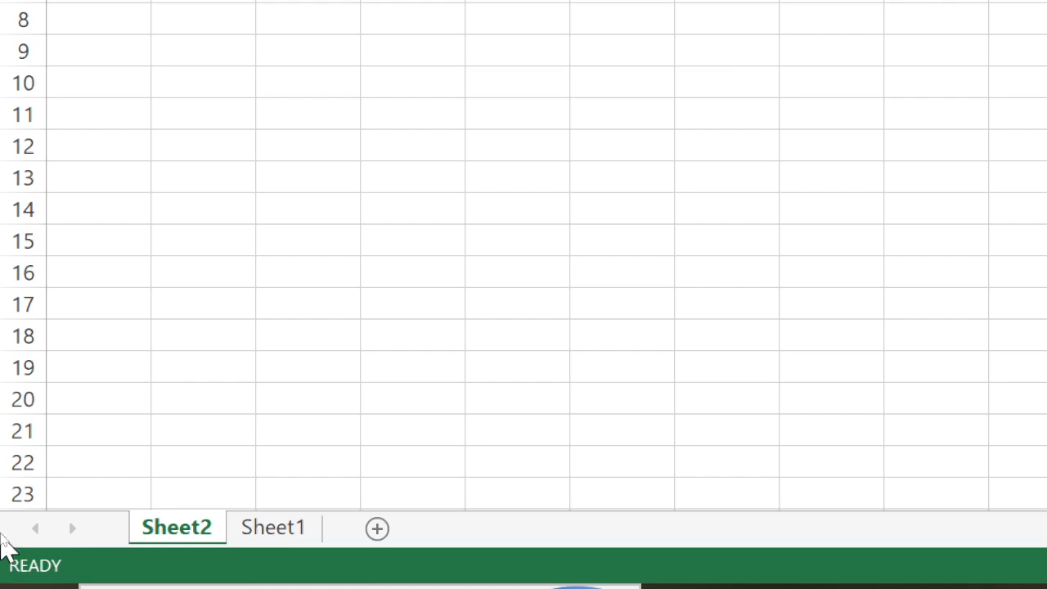
click(292, 529)
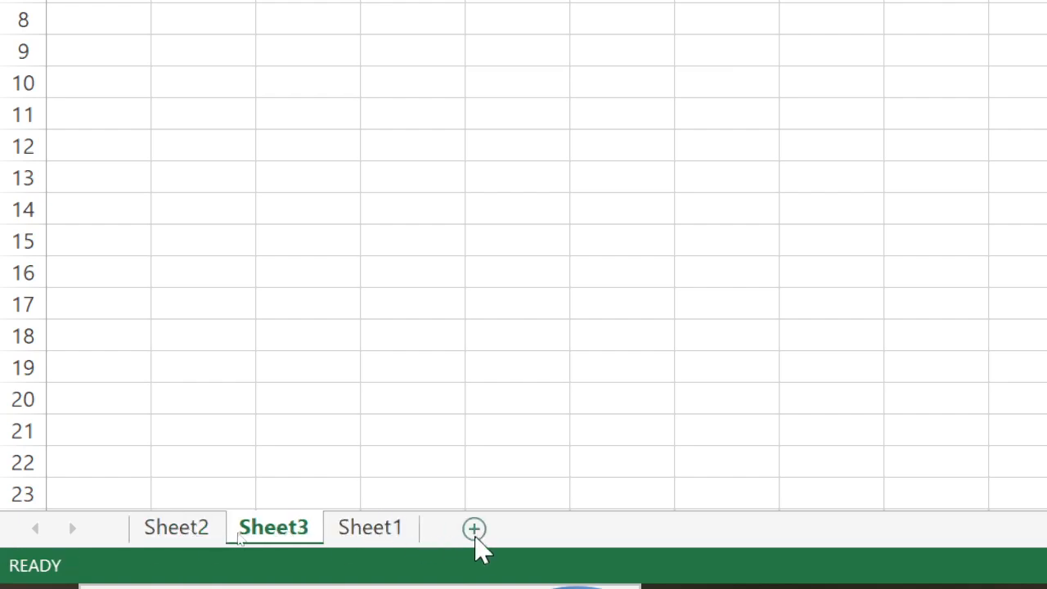
click(473, 530)
click(571, 528)
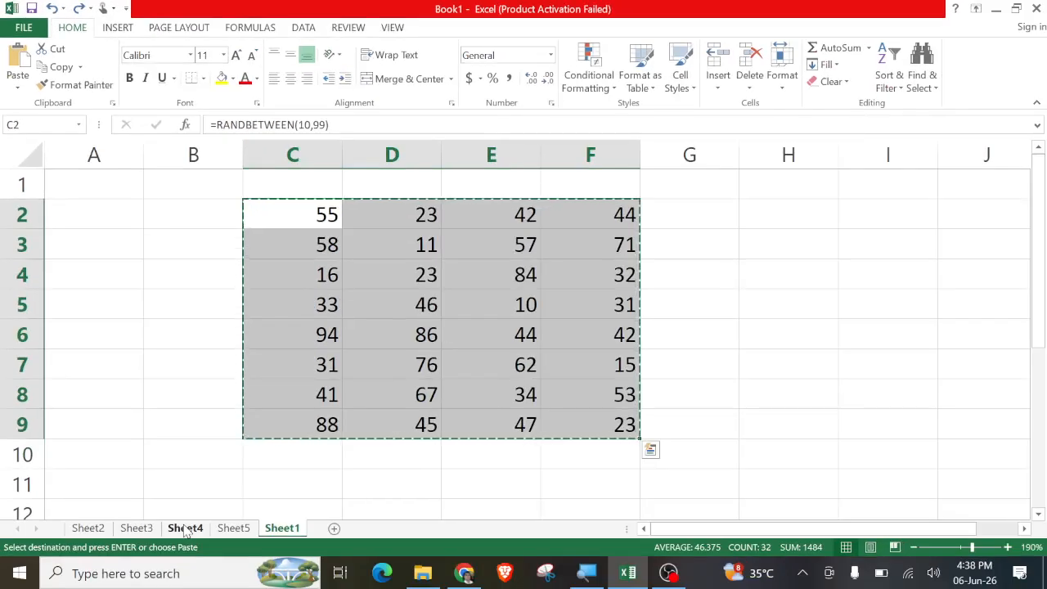
right_click(274, 530)
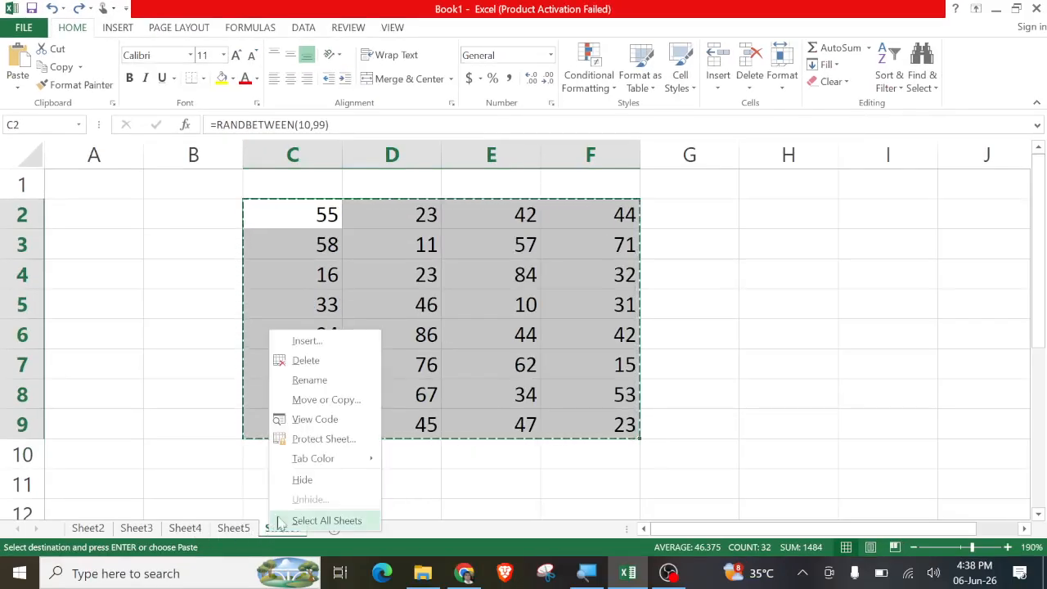
click(301, 360)
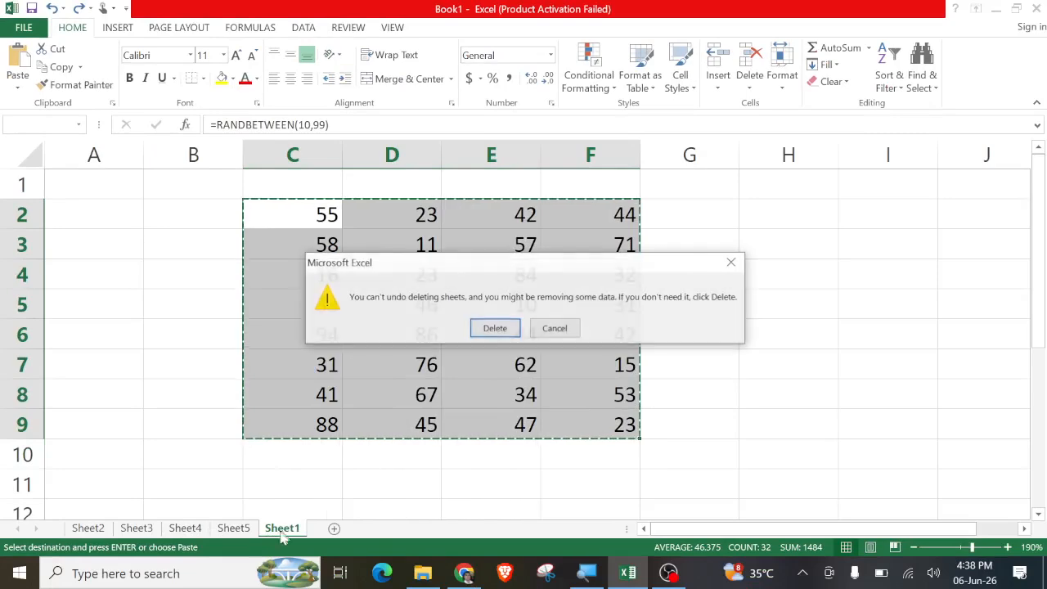
click(555, 328)
- Delete the blank worksheets Sheet5, Sheet4, Sheet3 and Sheet2, keeping only Sheet1
right_click(234, 528)
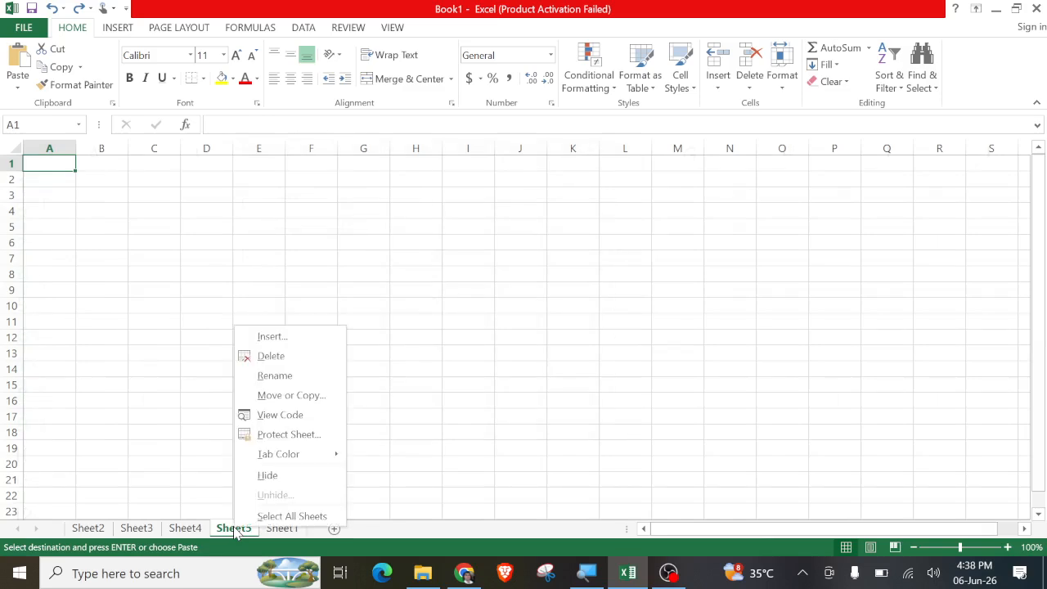
click(271, 356)
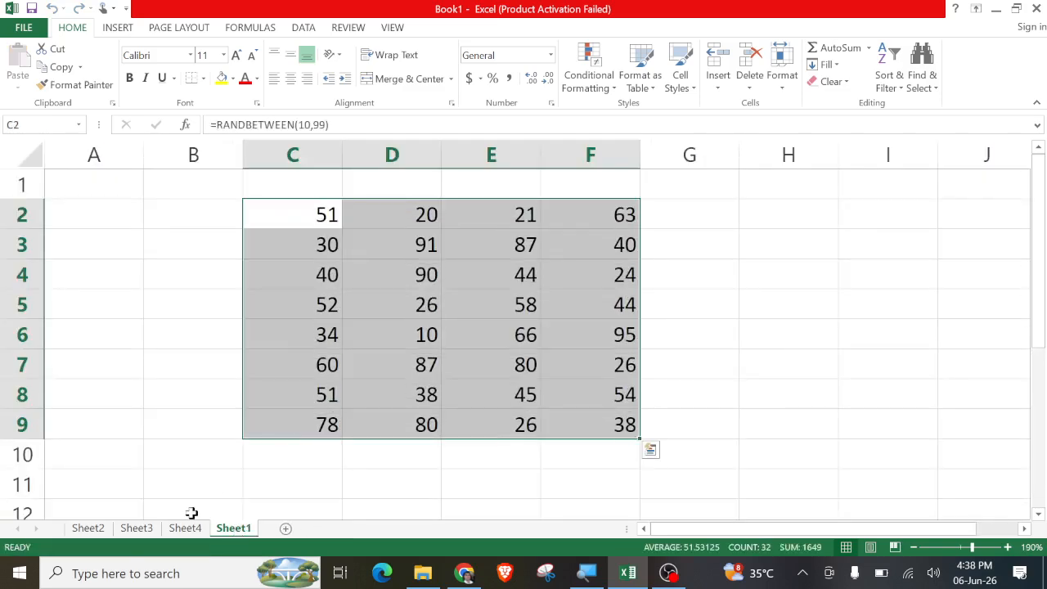
right_click(187, 530)
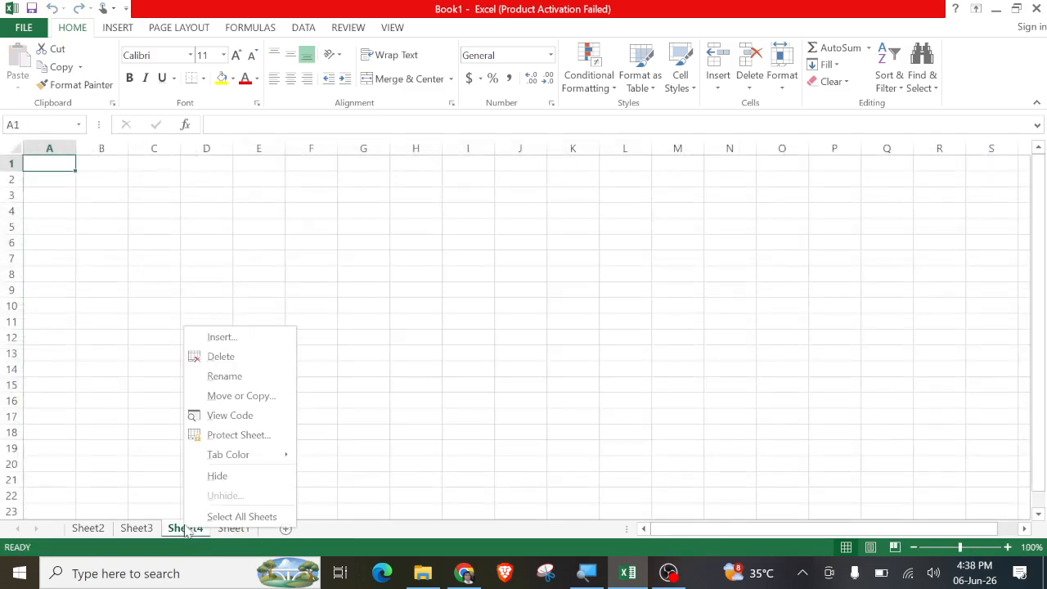
click(221, 357)
right_click(140, 528)
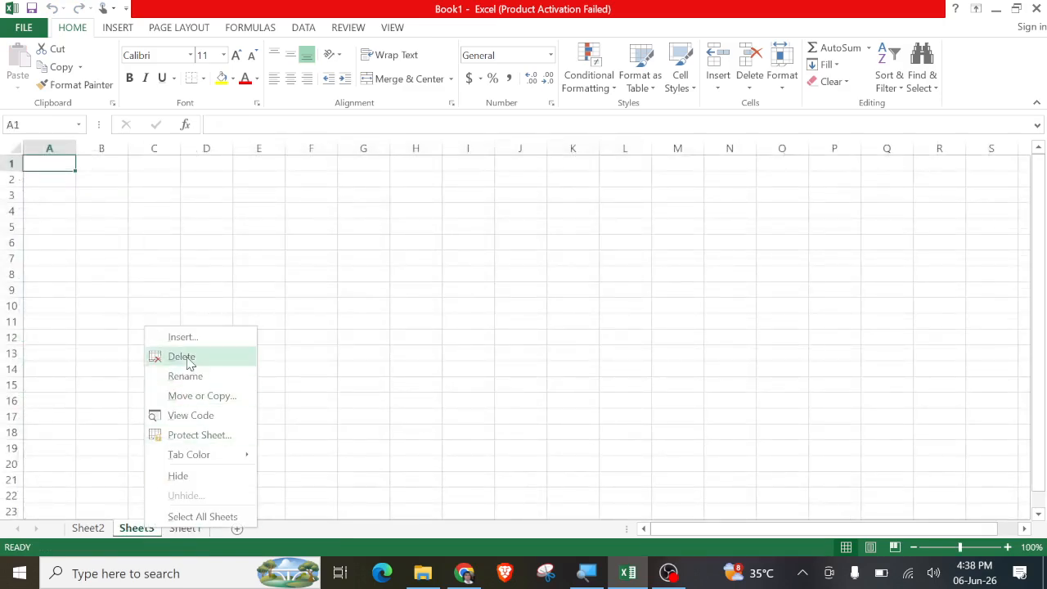
click(187, 357)
right_click(92, 529)
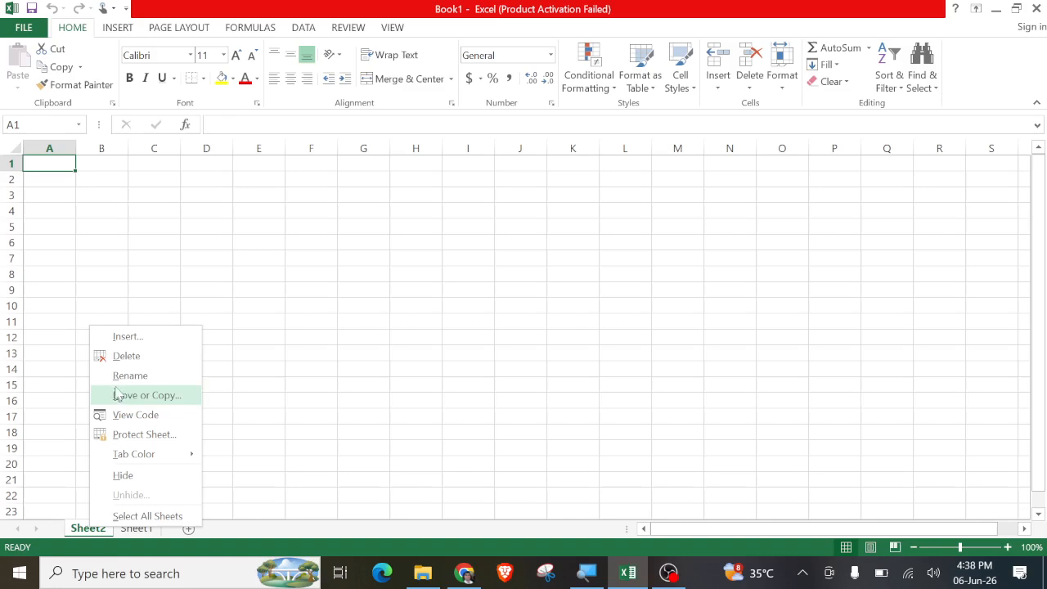
click(127, 357)
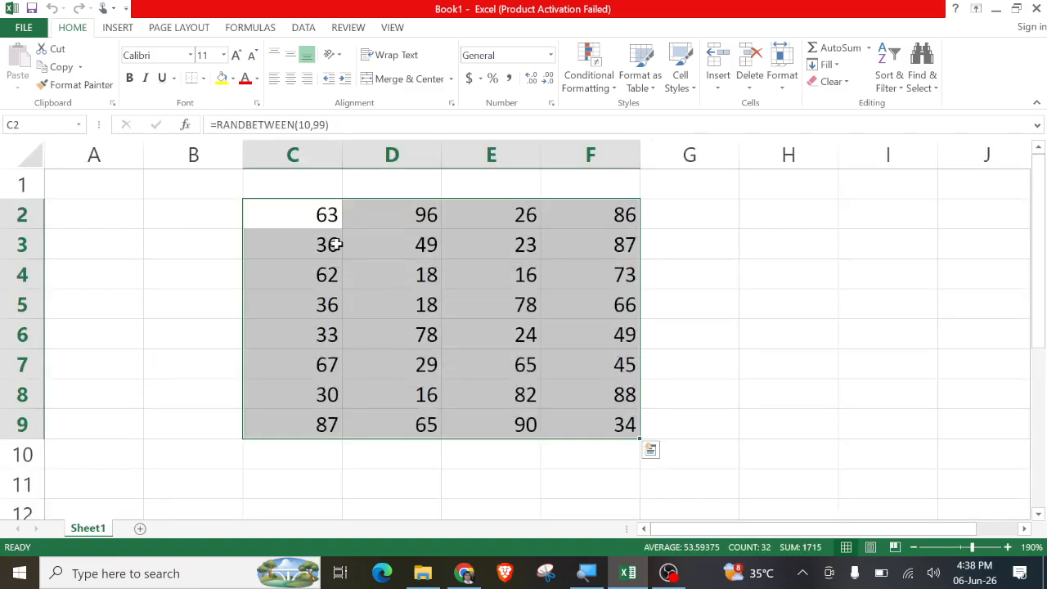
- Replace the RANDBETWEEN formulas in C2:F9 with their static values by copying the range and pasting only values over it
key(ctrl+c)
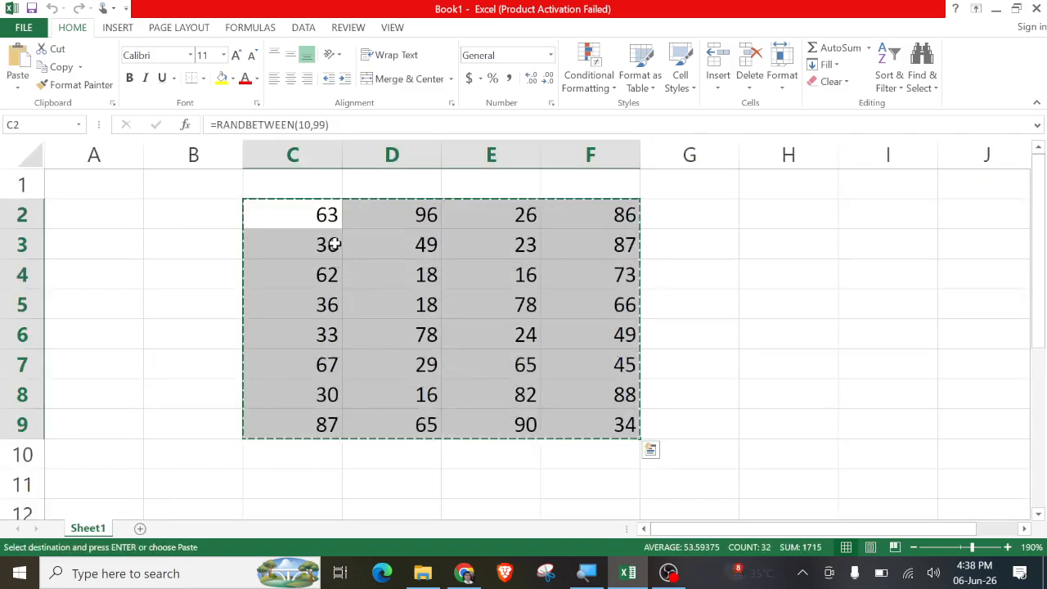
key(ctrl+alt+v)
key(v)
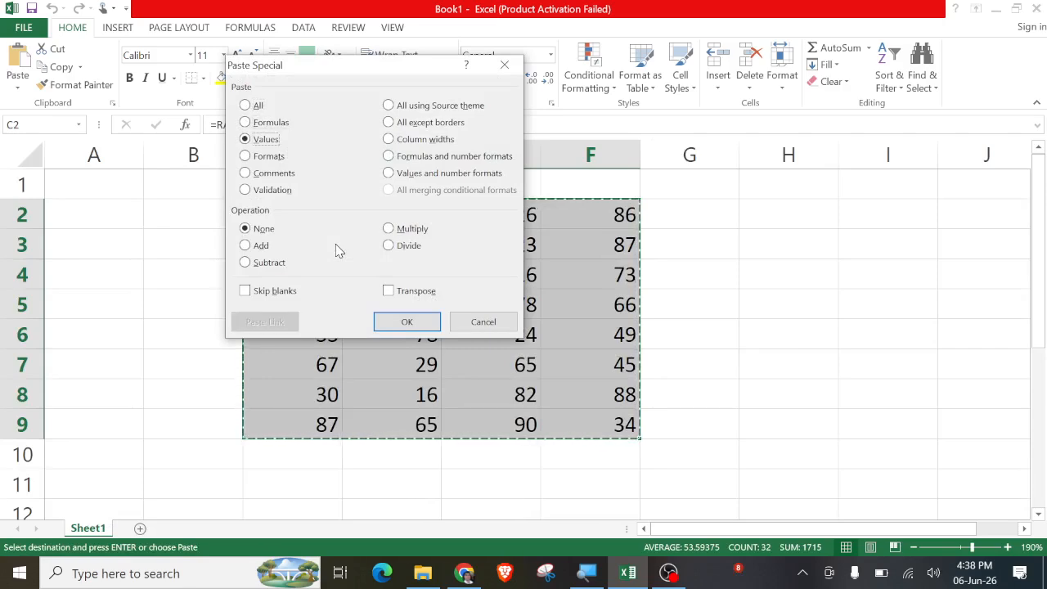
key(Return)
double_click(877, 313)
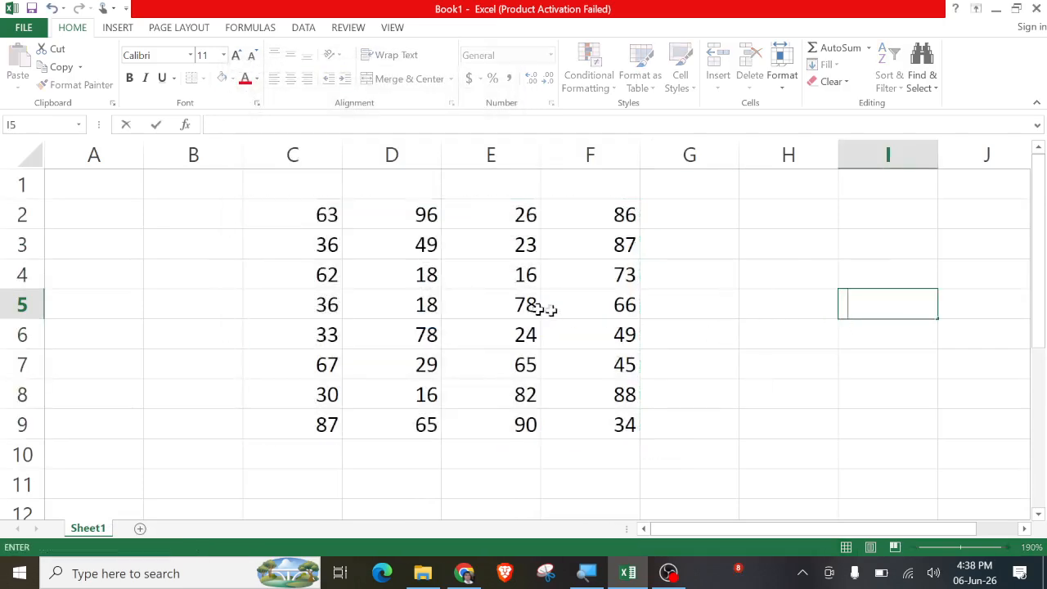
- Delete cell D5 with the Delete Cells command, shifting cells left, and undo the deletion
click(431, 305)
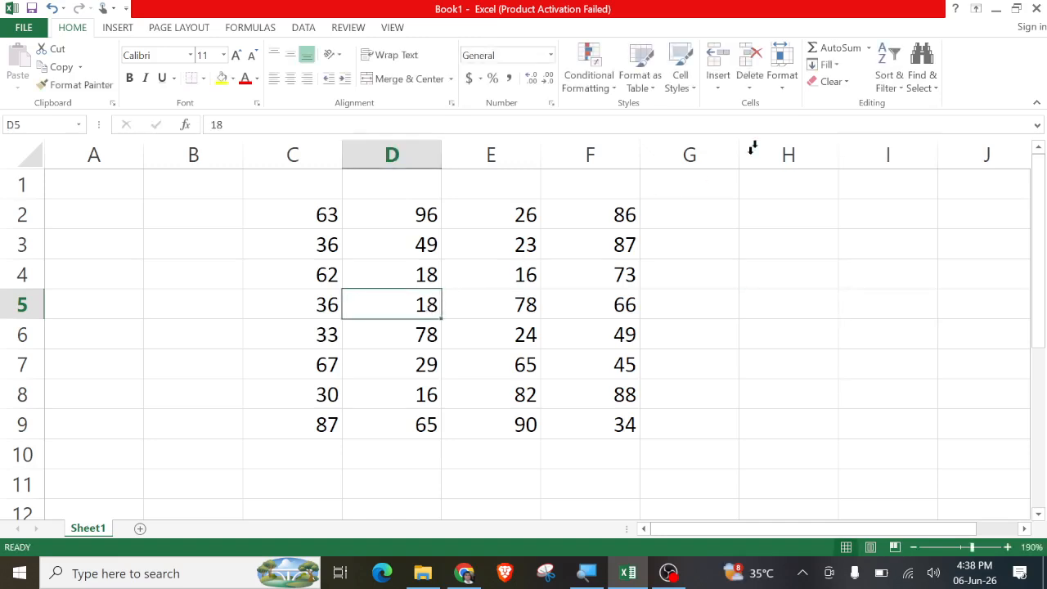
click(728, 89)
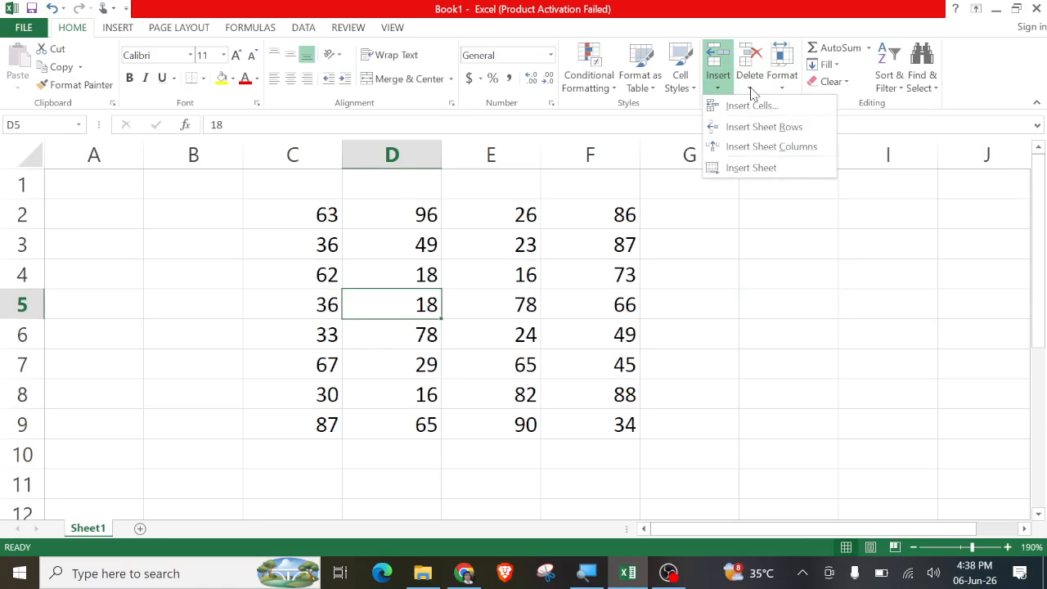
click(751, 90)
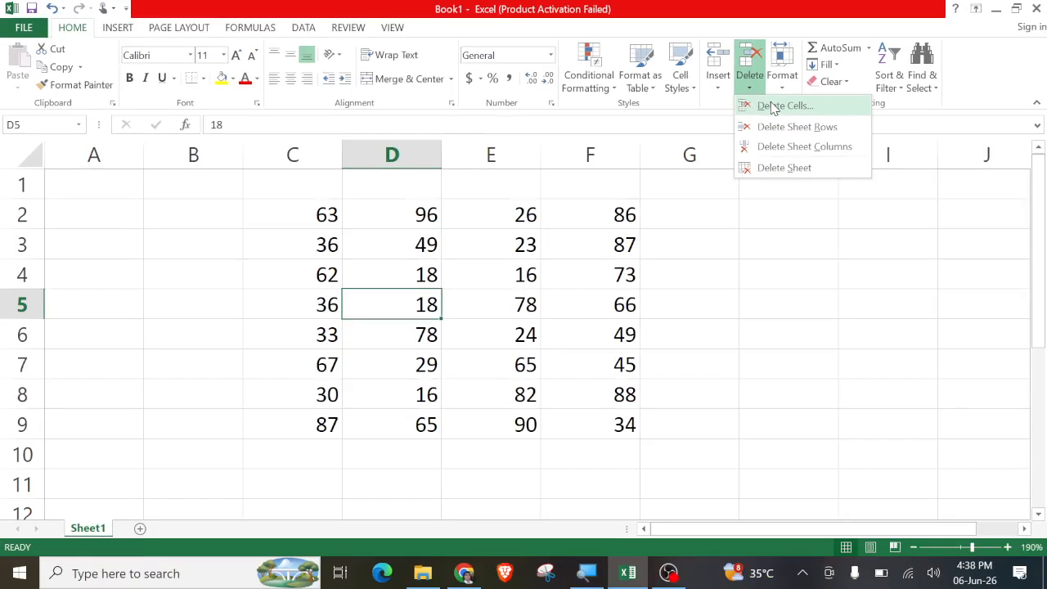
click(773, 109)
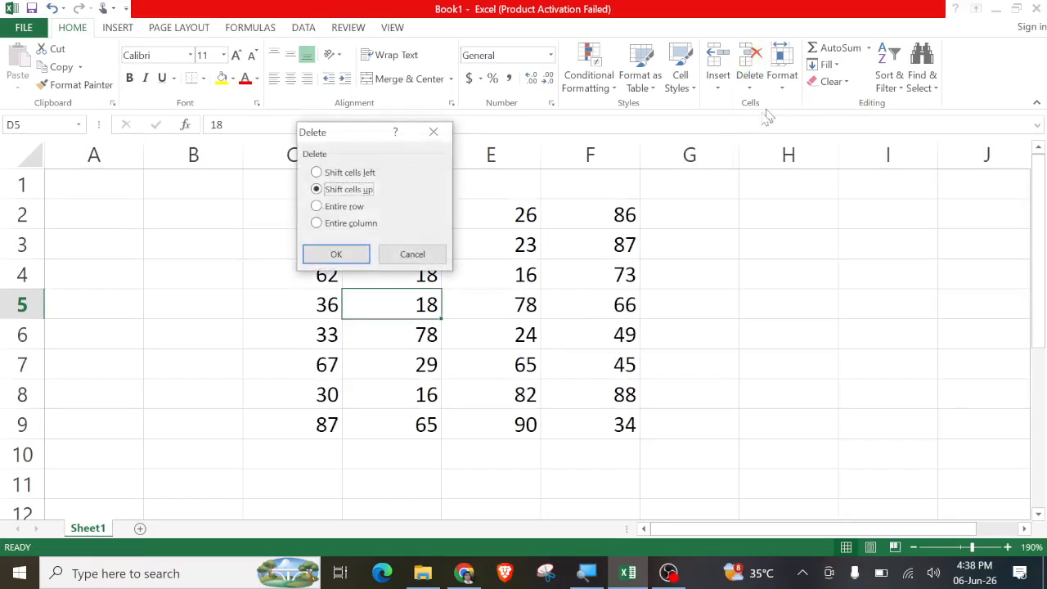
drag(355, 145, 457, 209)
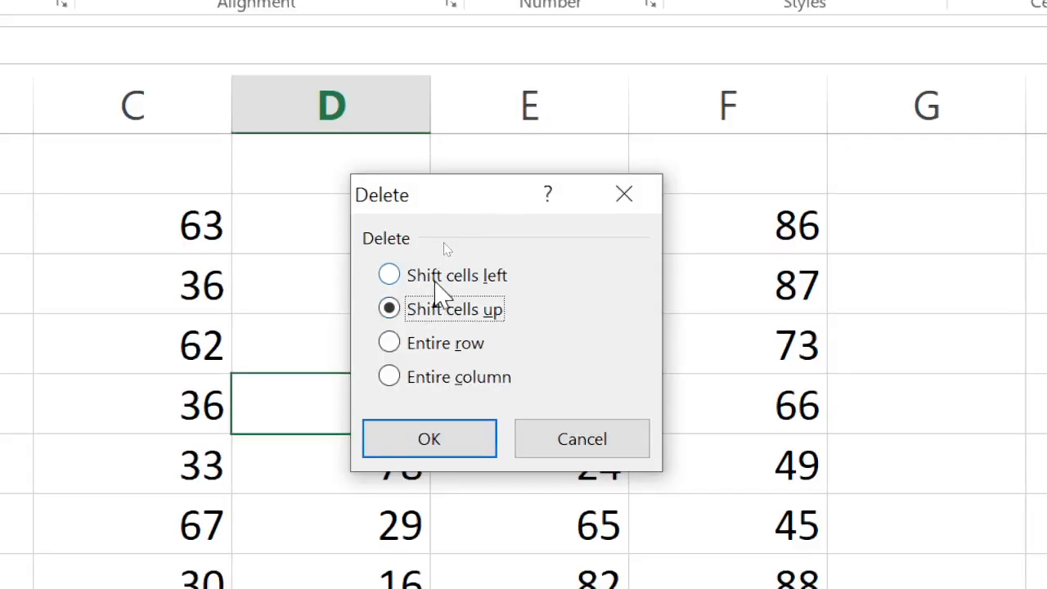
click(443, 242)
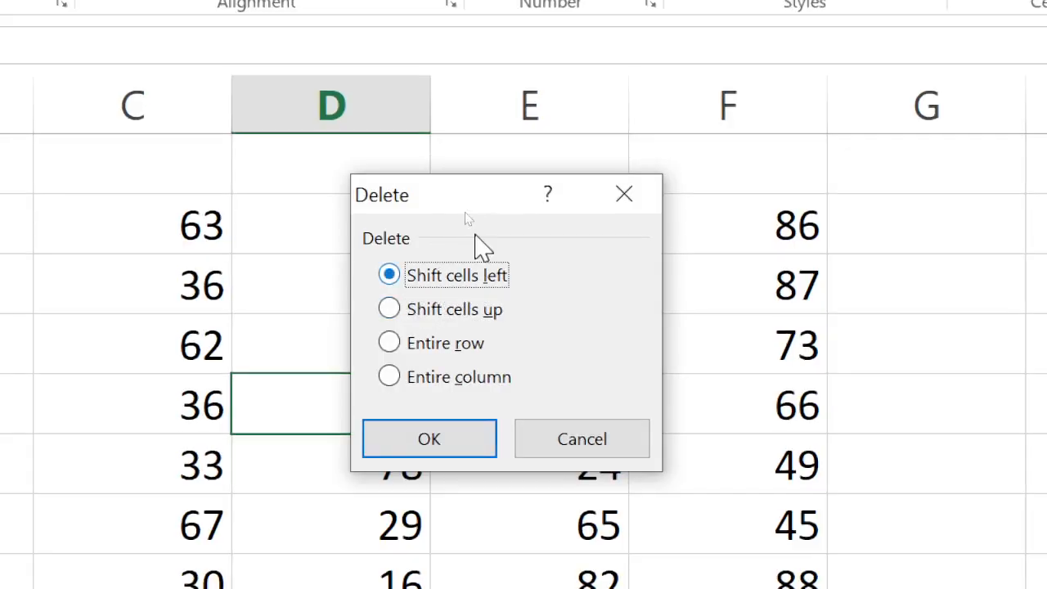
drag(479, 196, 171, 70)
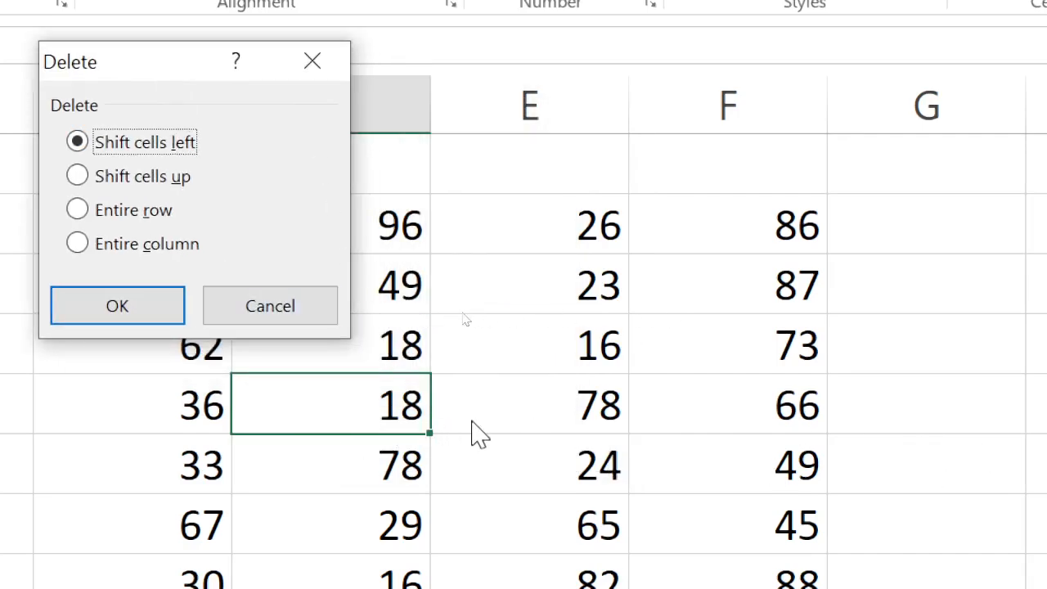
click(152, 311)
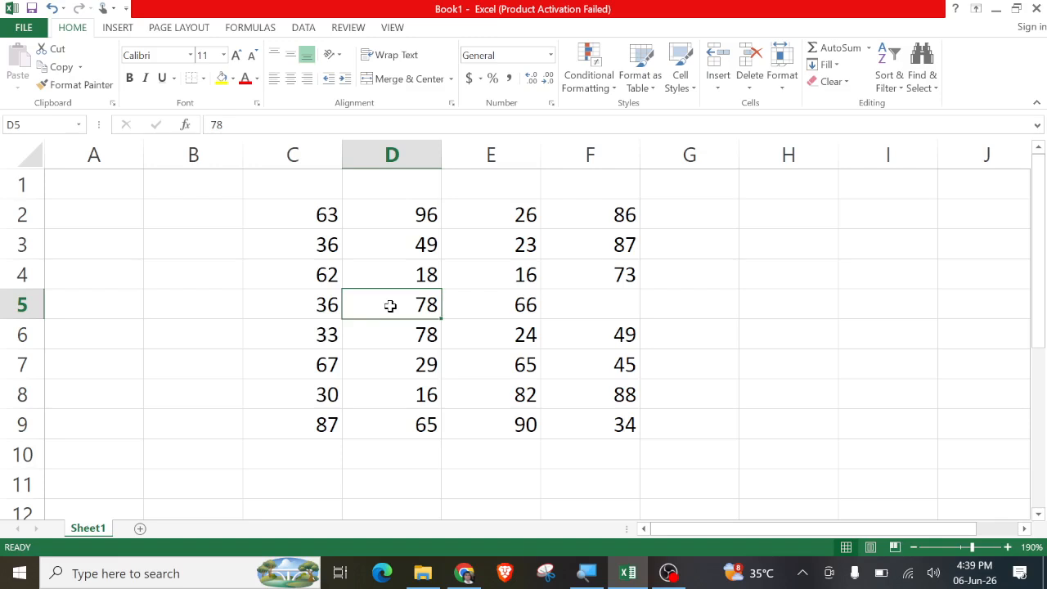
key(ctrl+z)
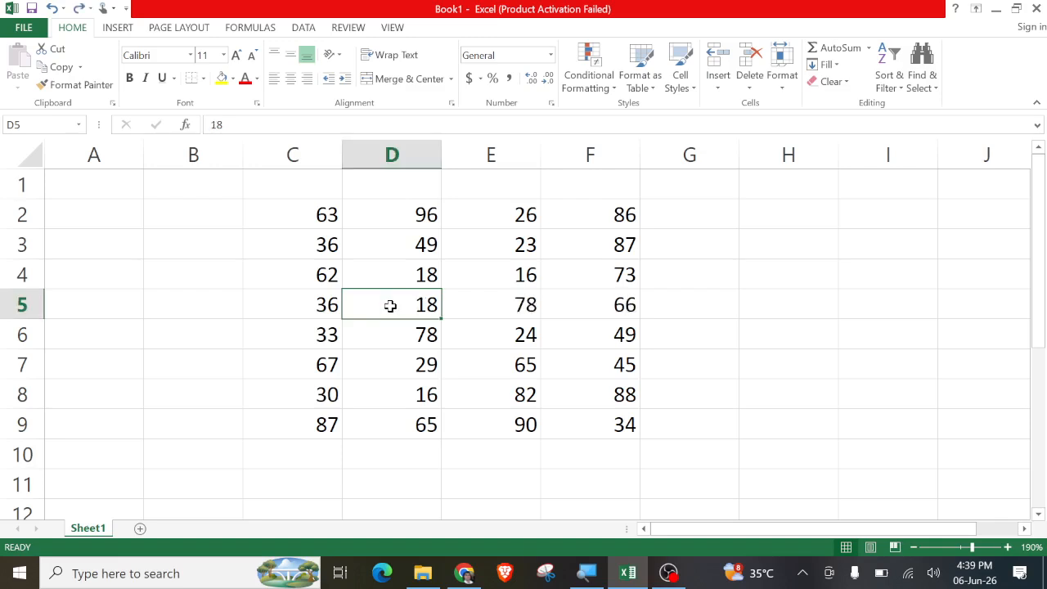
- Delete cell D5 with the Delete Cells command, shifting cells up, and undo the deletion
click(718, 86)
click(749, 86)
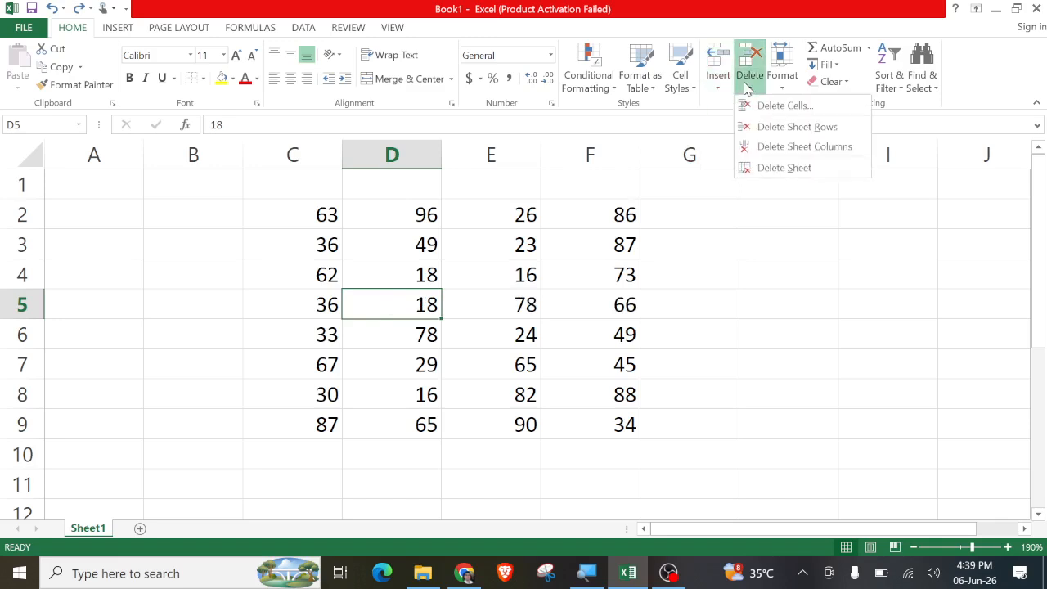
click(784, 106)
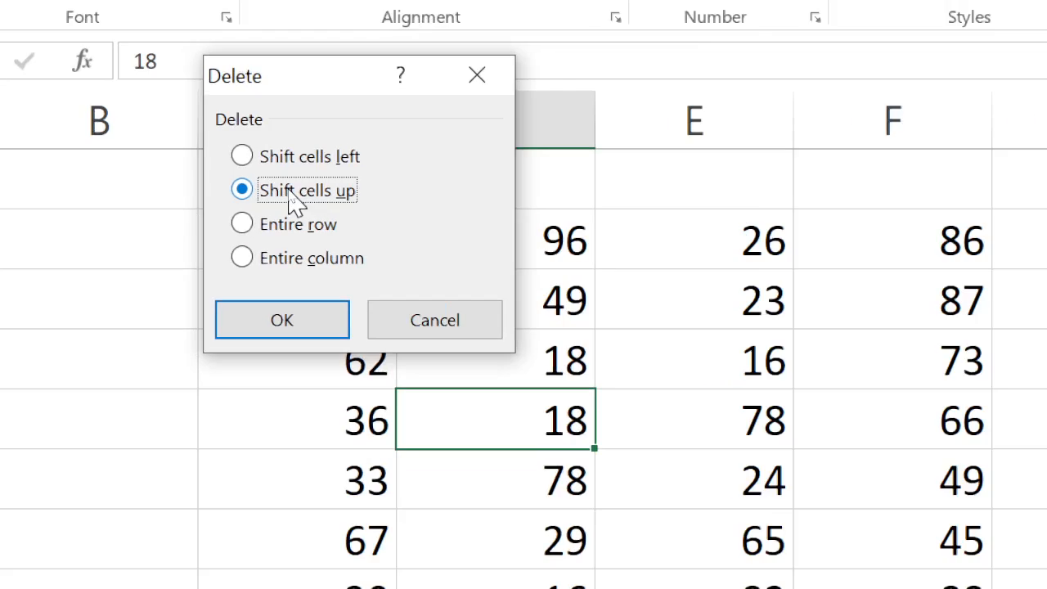
click(274, 326)
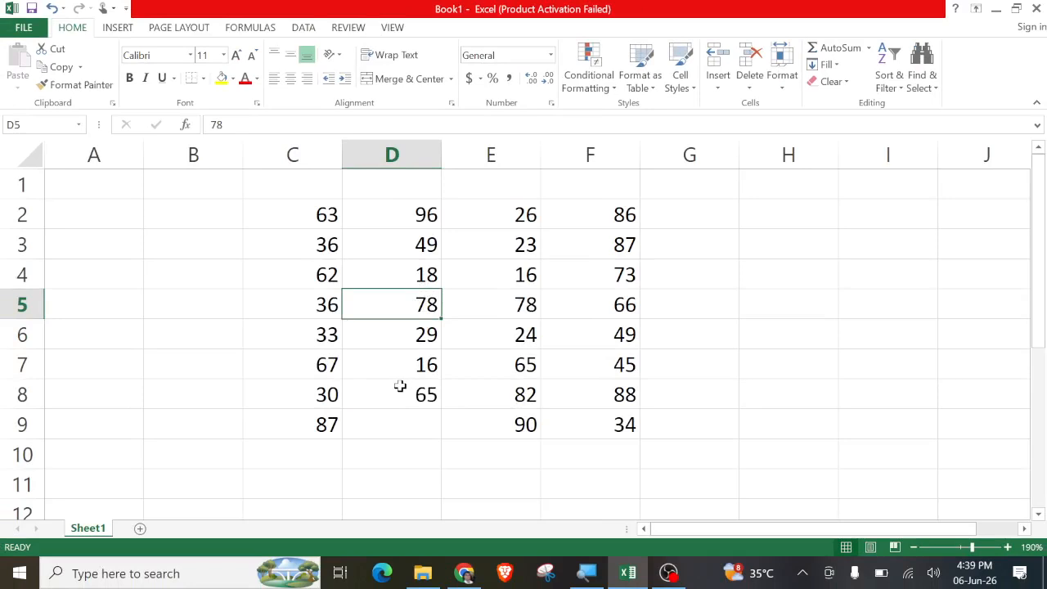
key(ctrl+z)
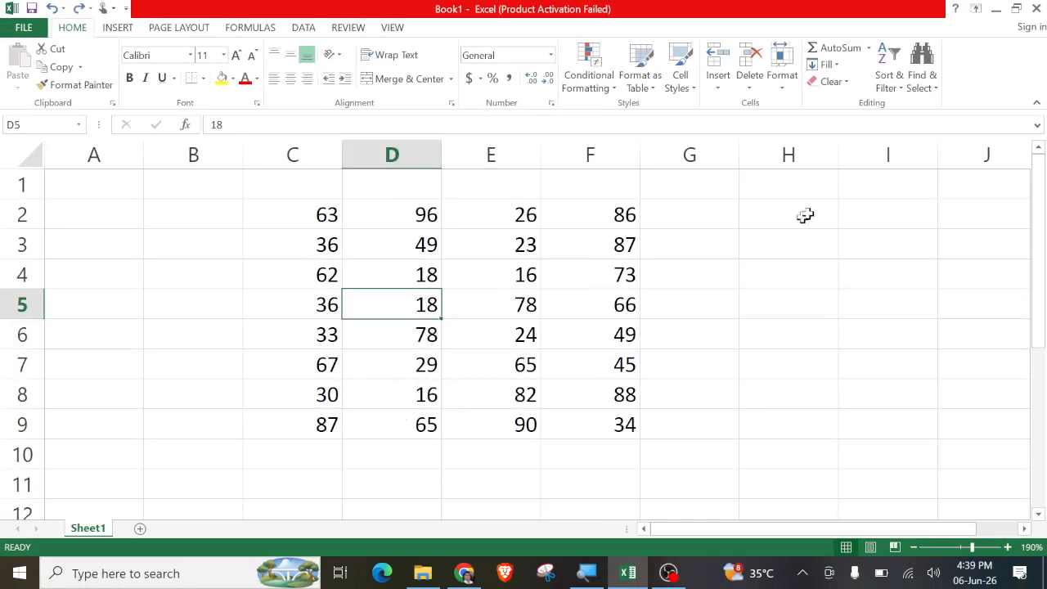
- Delete the entire row of cell D5 with the Delete Cells command and undo the deletion
click(751, 86)
click(780, 112)
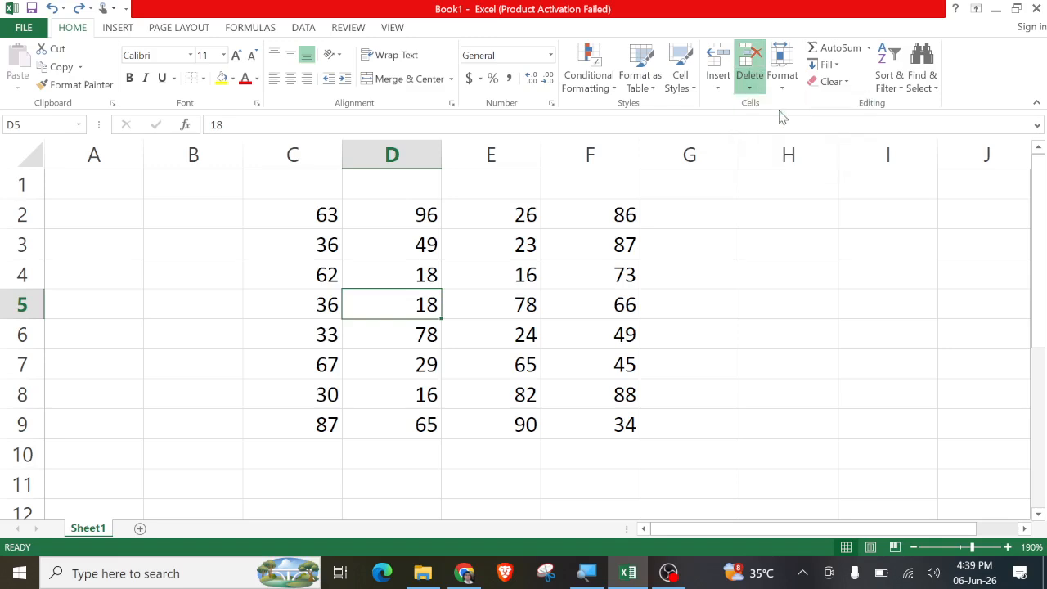
click(295, 207)
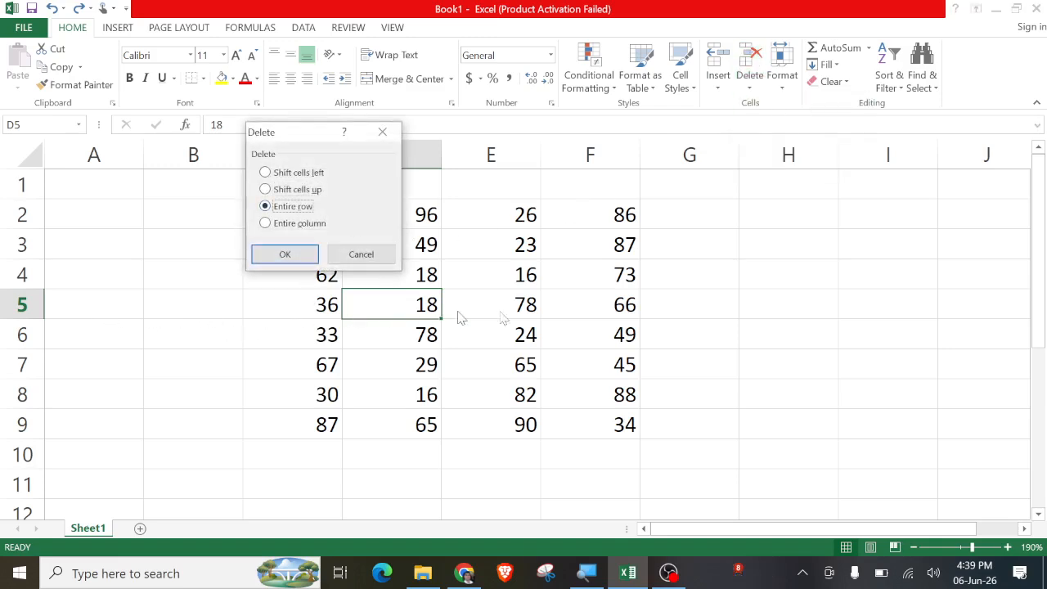
click(285, 255)
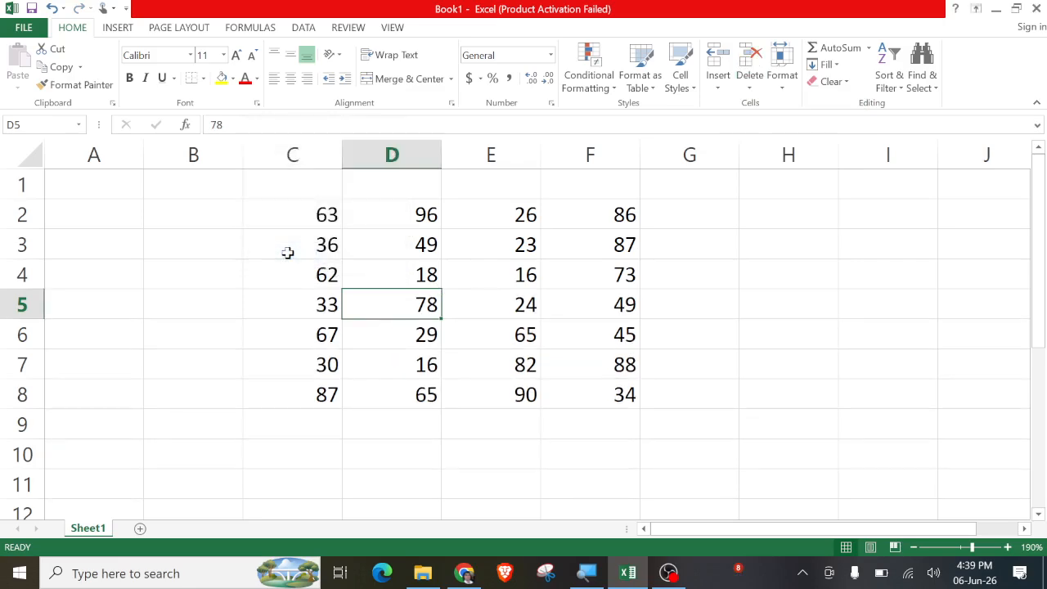
key(ctrl+z)
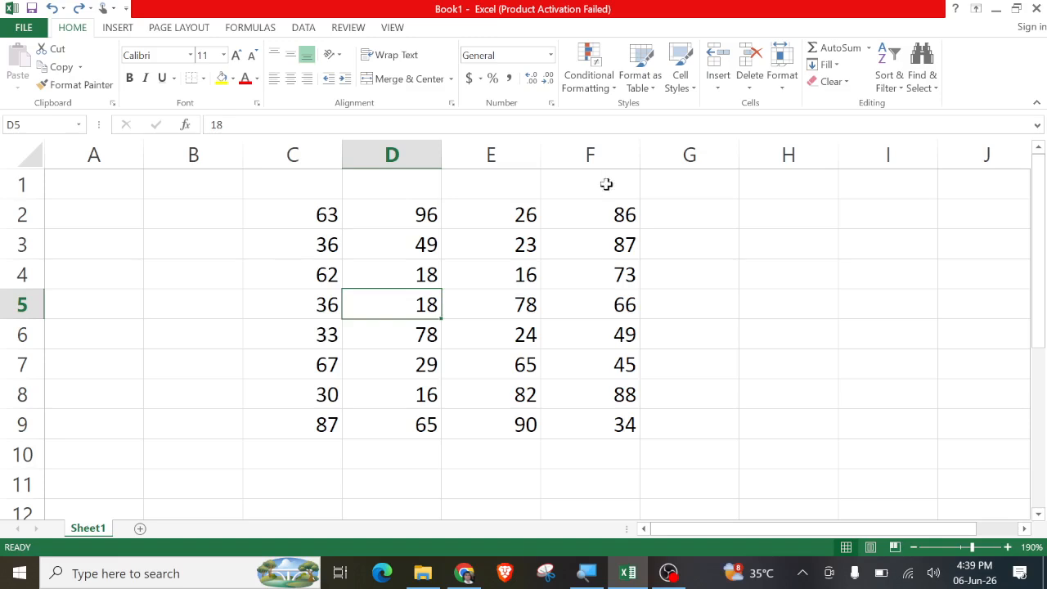
- Delete the entire column of cell D5 with the Delete Cells command and undo the deletion
click(750, 81)
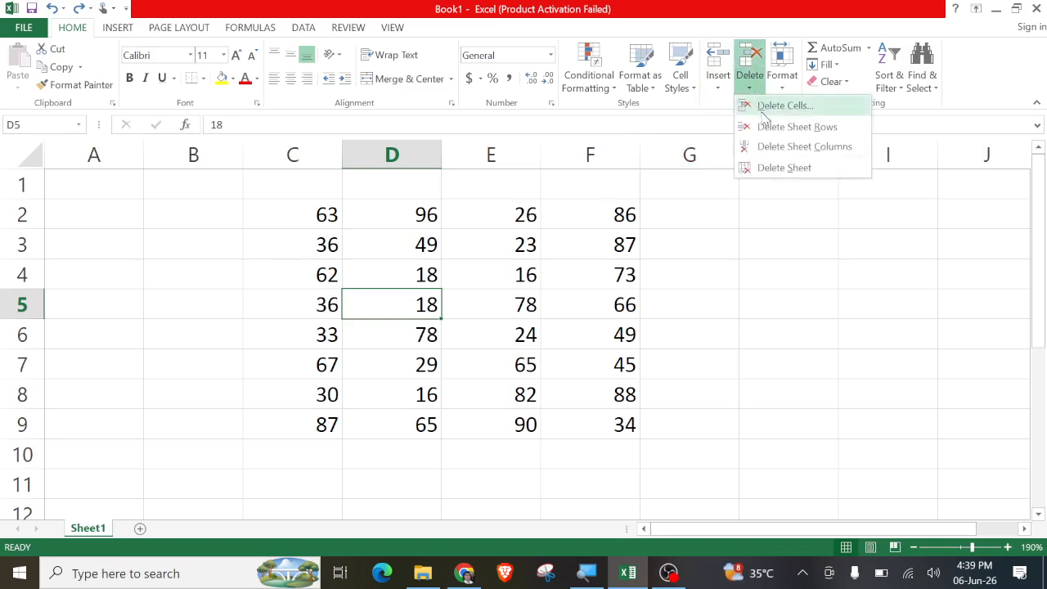
click(779, 106)
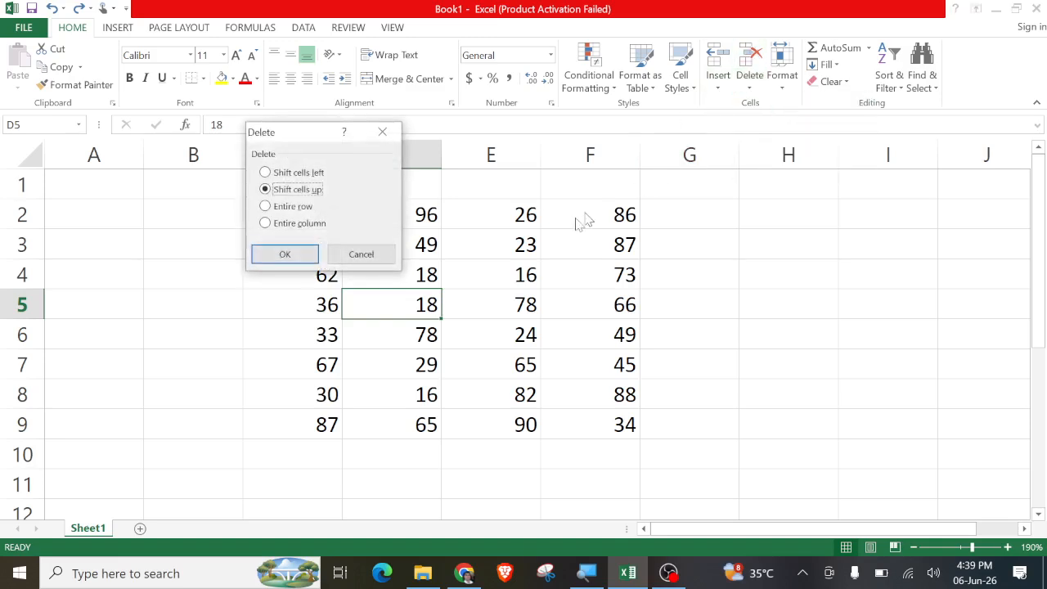
click(301, 225)
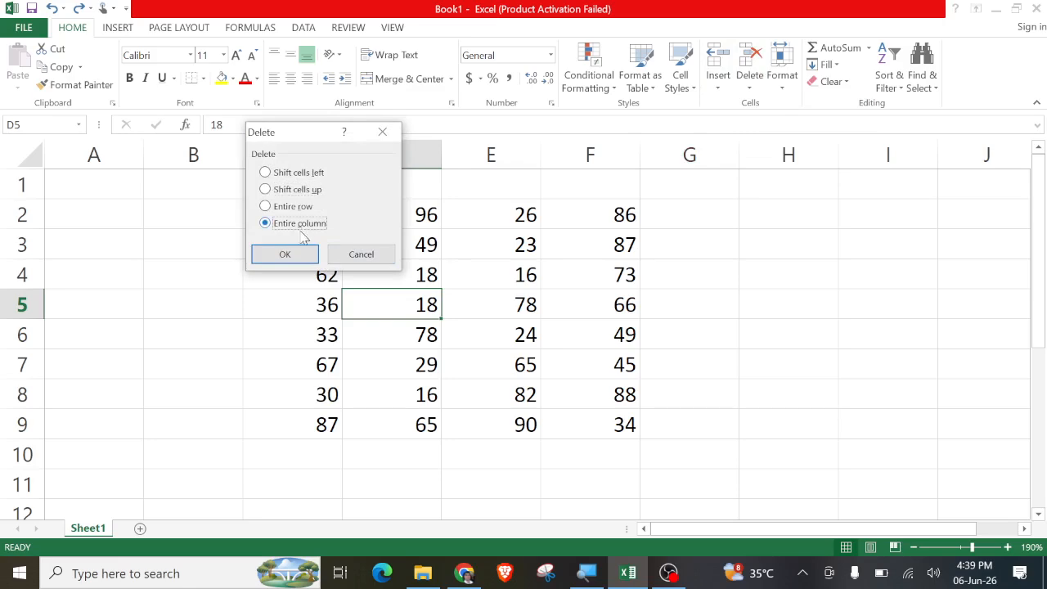
click(288, 255)
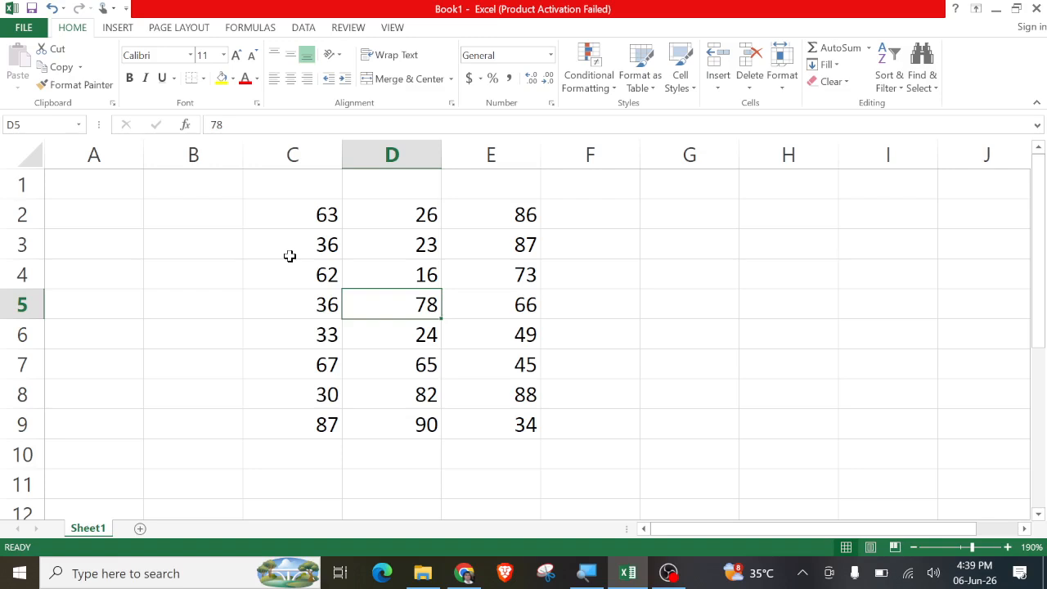
key(ctrl+z)
click(553, 327)
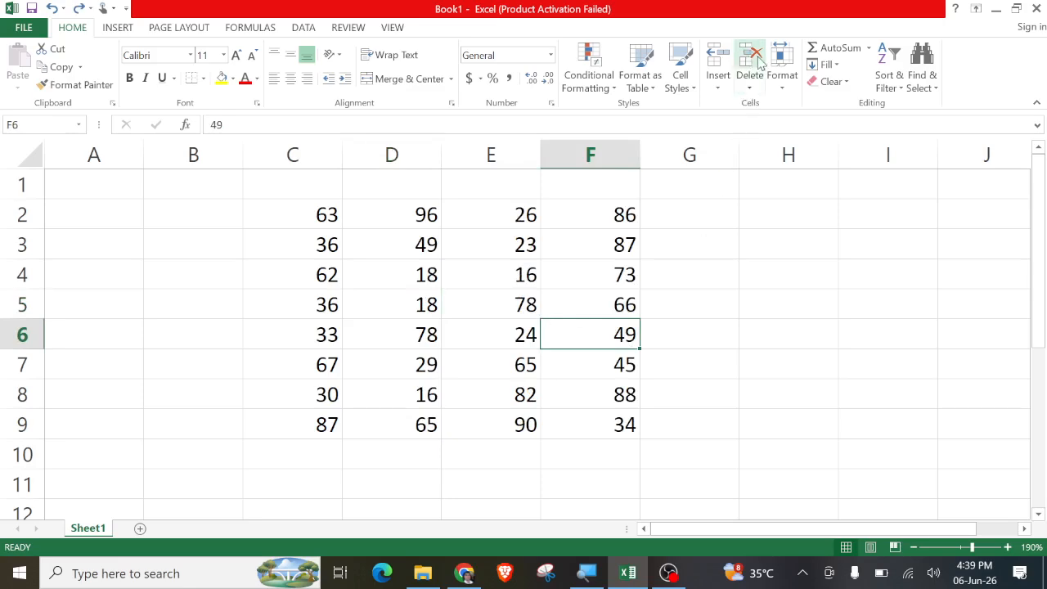
- Delete column D directly from its column header and undo the deletion, leaving row 5 selected
right_click(407, 152)
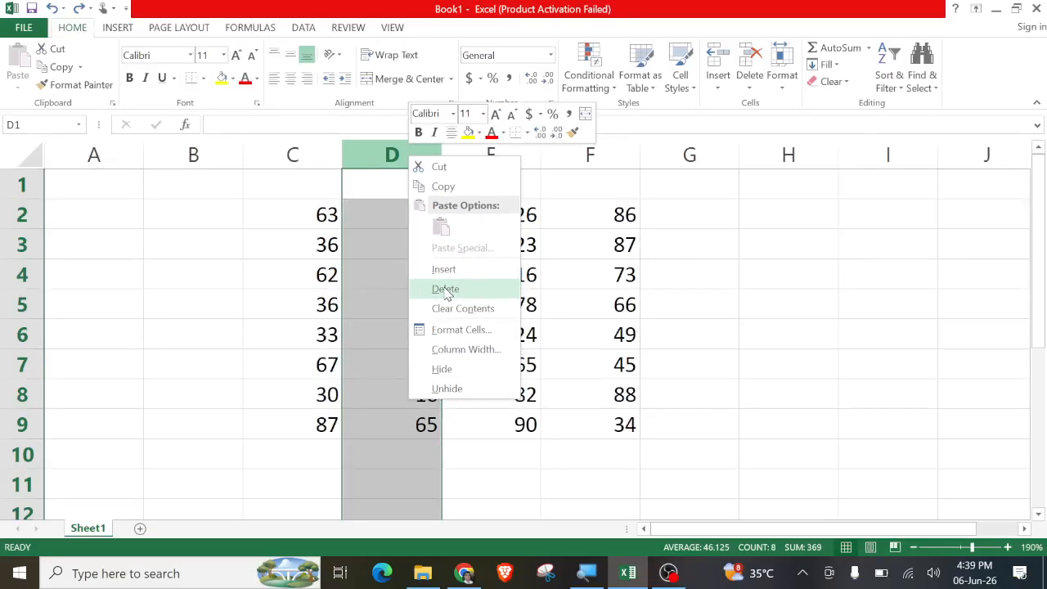
click(447, 294)
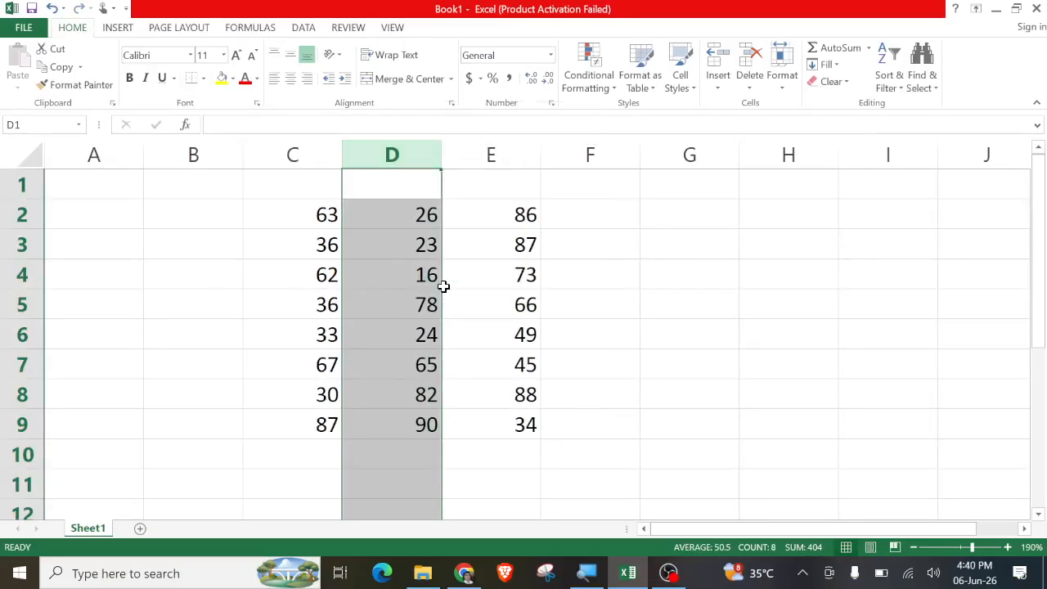
key(ctrl+z)
click(75, 317)
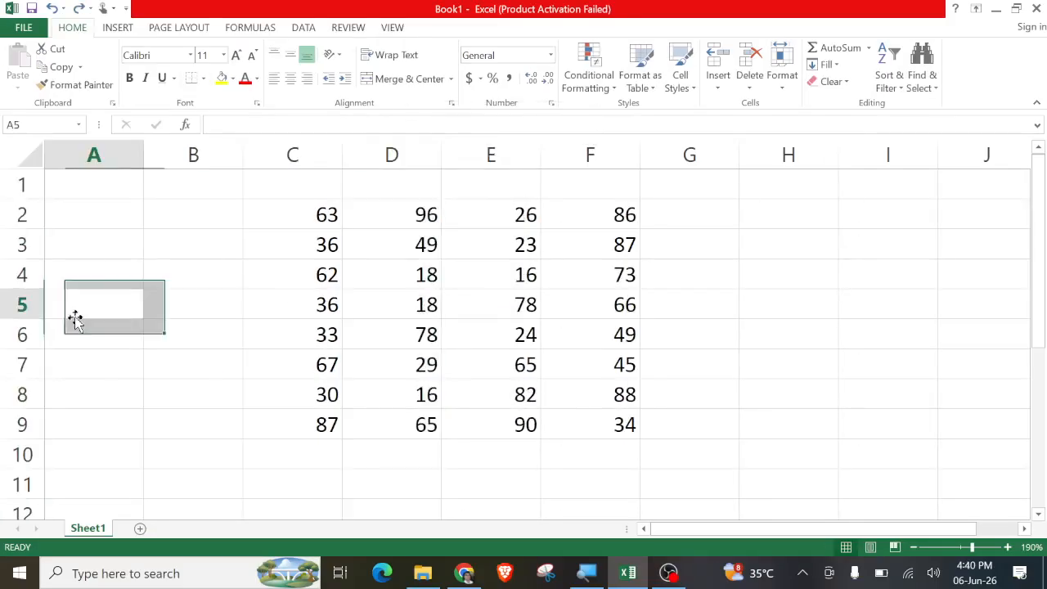
click(22, 304)
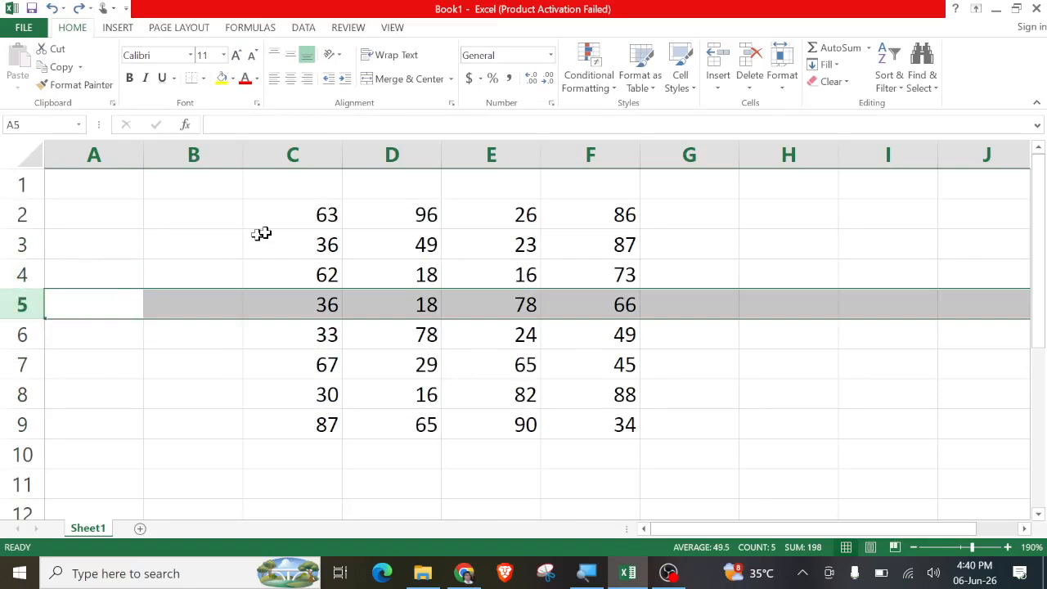
- Delete columns D and E together from their column headers and undo the deletion
drag(405, 155, 474, 155)
right_click(485, 149)
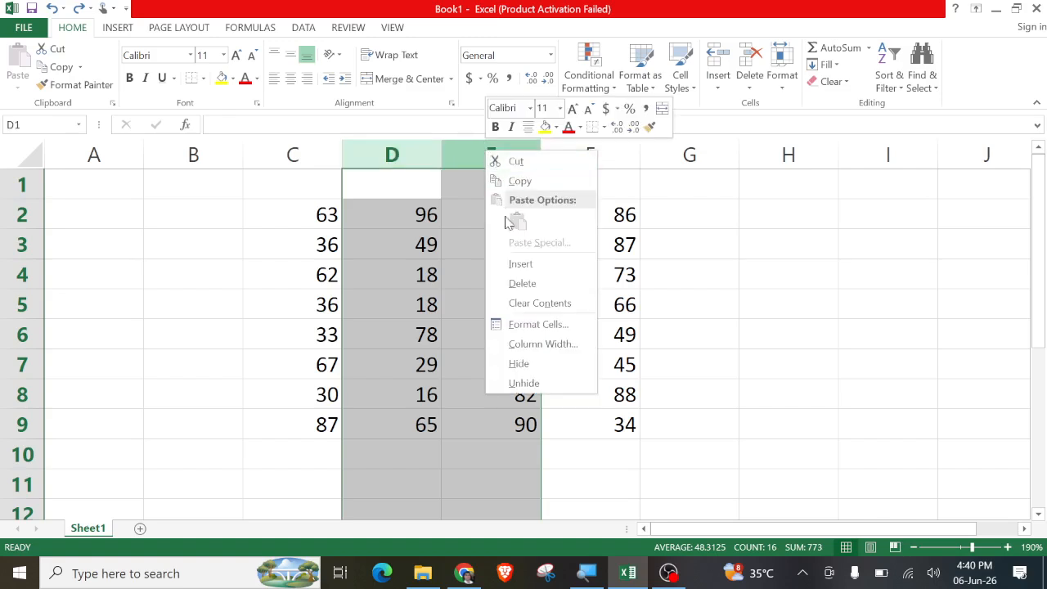
click(511, 283)
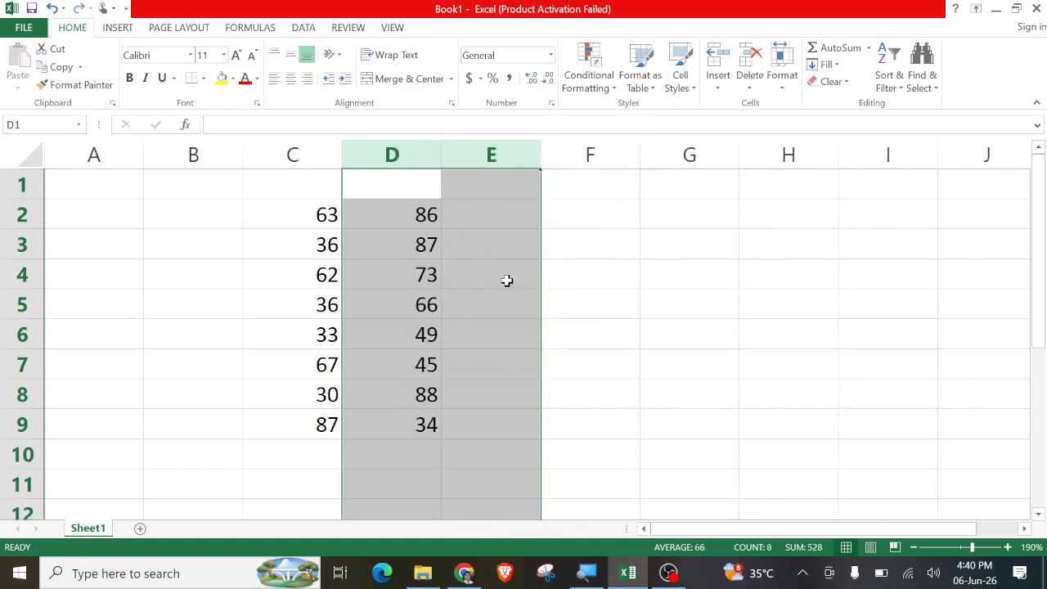
key(ctrl+z)
click(484, 309)
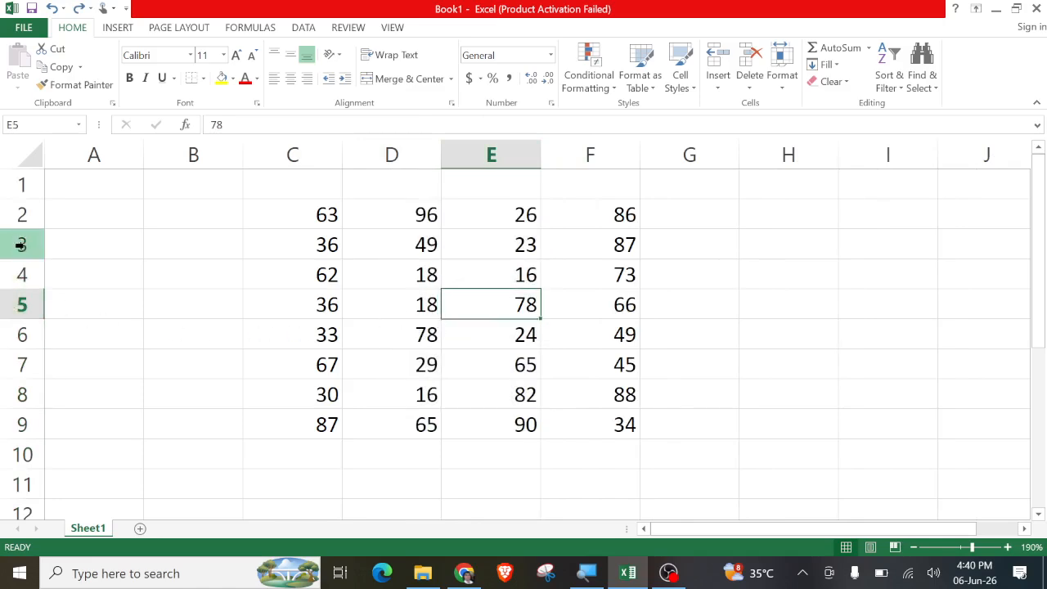
- Delete rows 3 to 7 together from their row headers
drag(18, 244, 36, 358)
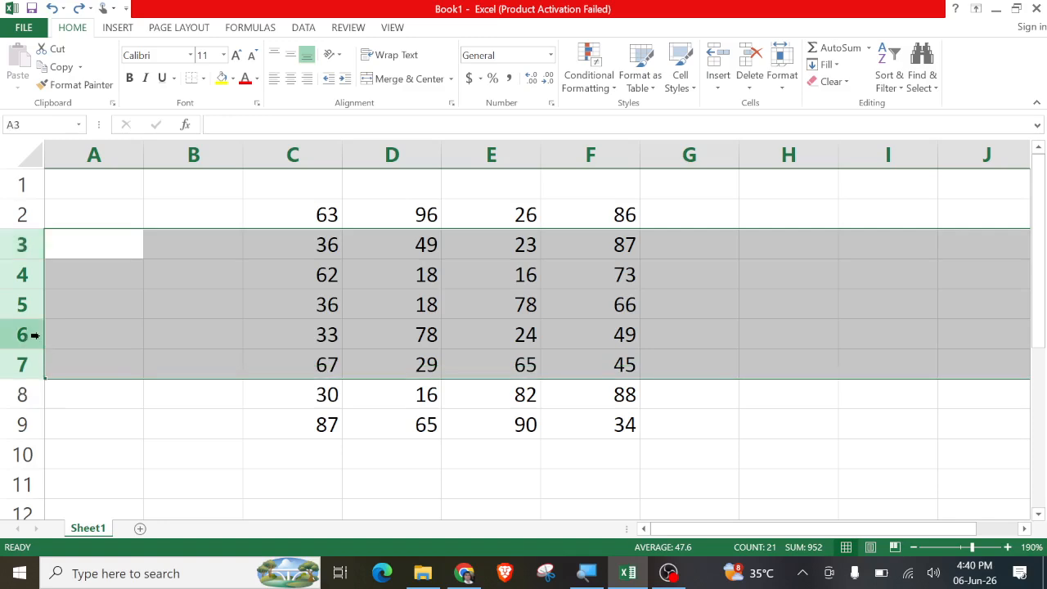
right_click(34, 331)
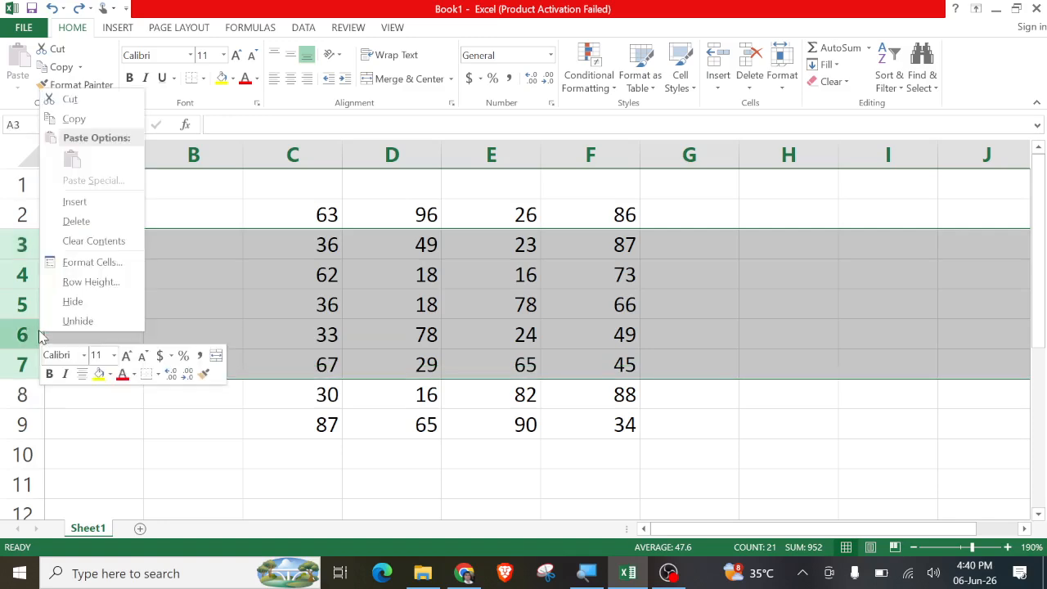
key(Escape)
click(76, 223)
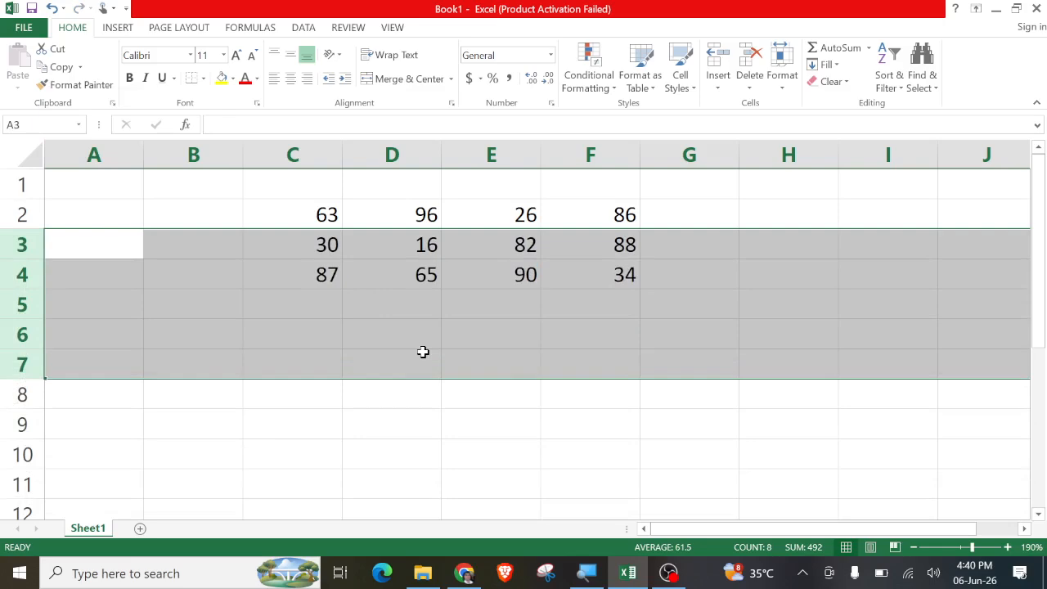
- Undo the deletion of rows 3 to 7 and select cell F7
key(ctrl+z)
click(555, 353)
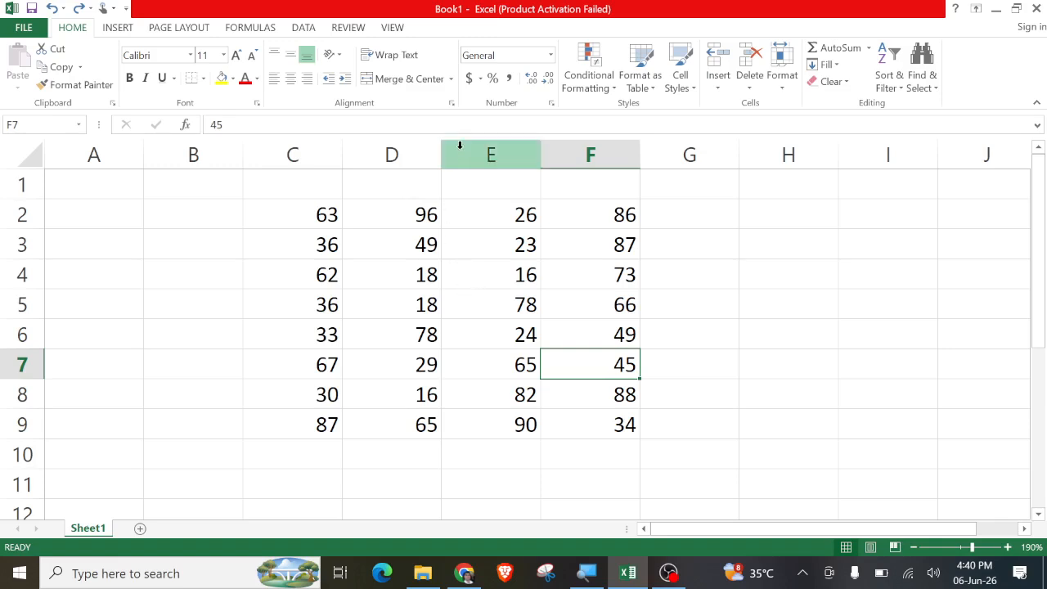
- Insert two new columns before columns E and F from their column headers and undo the insertion
drag(467, 150, 570, 149)
right_click(573, 150)
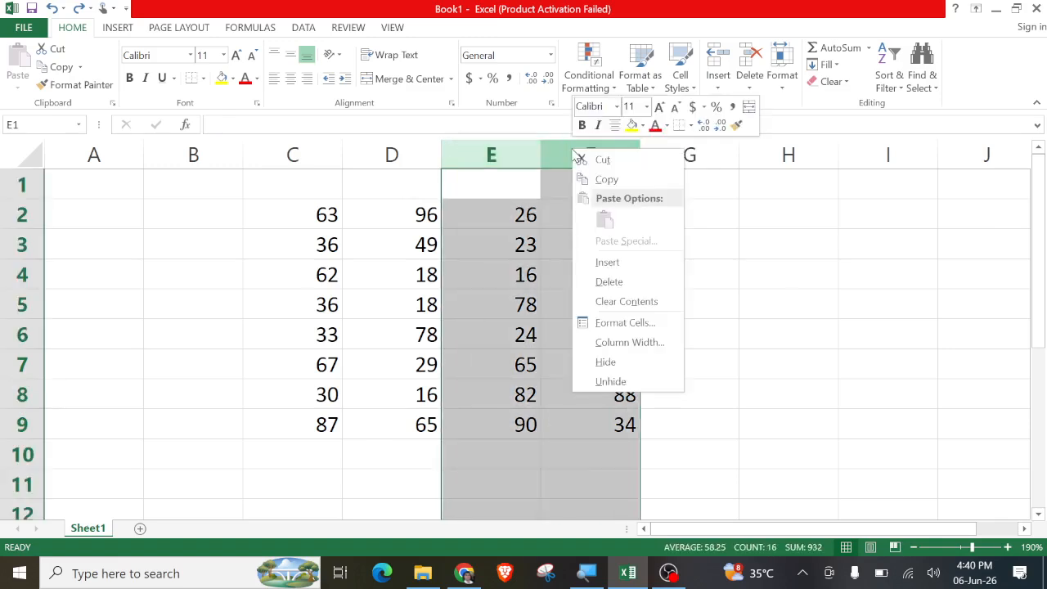
click(601, 270)
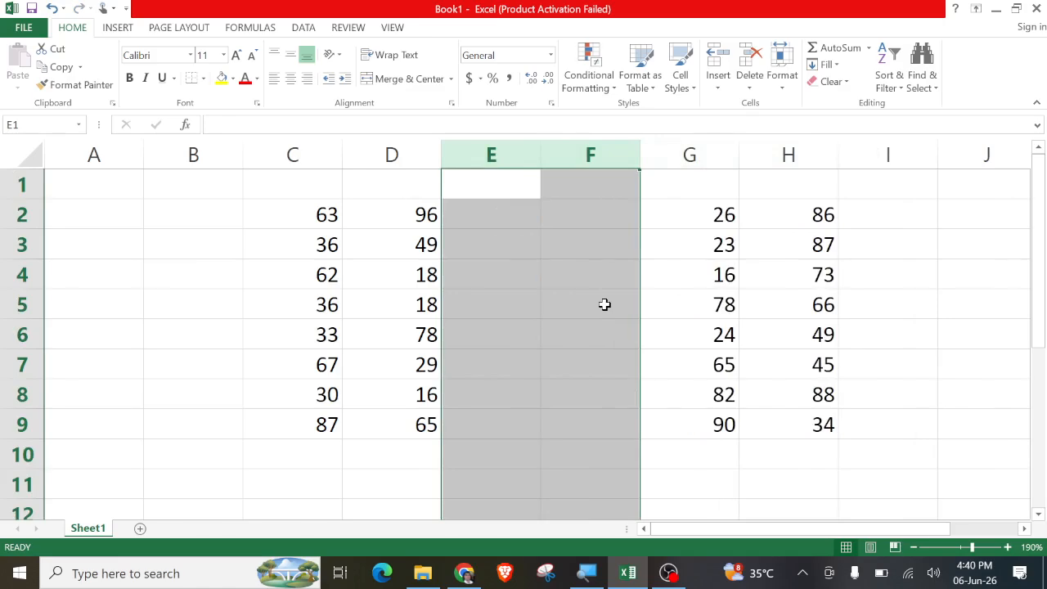
click(604, 304)
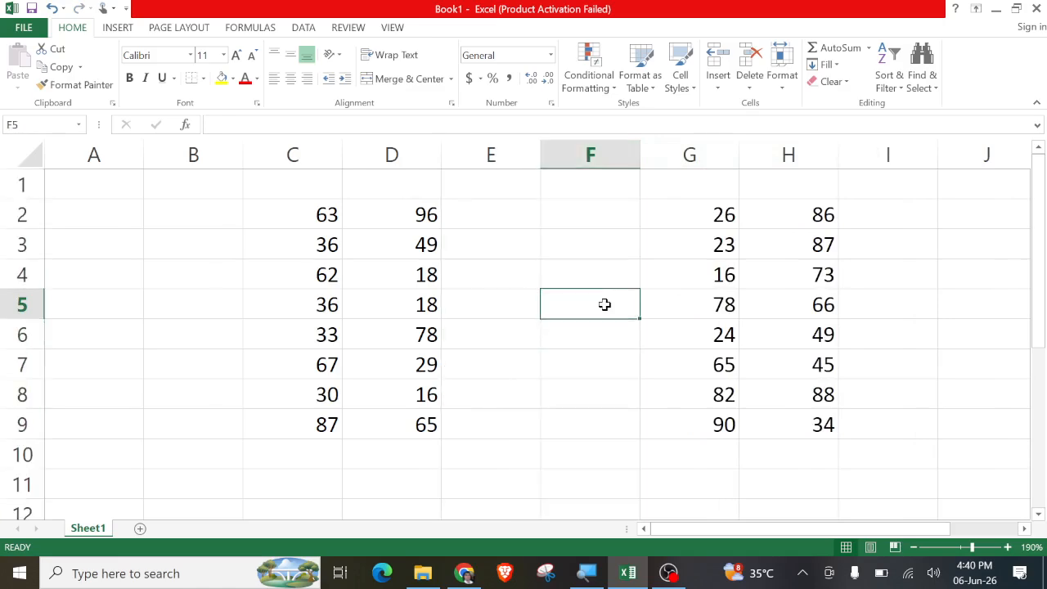
key(ctrl+z)
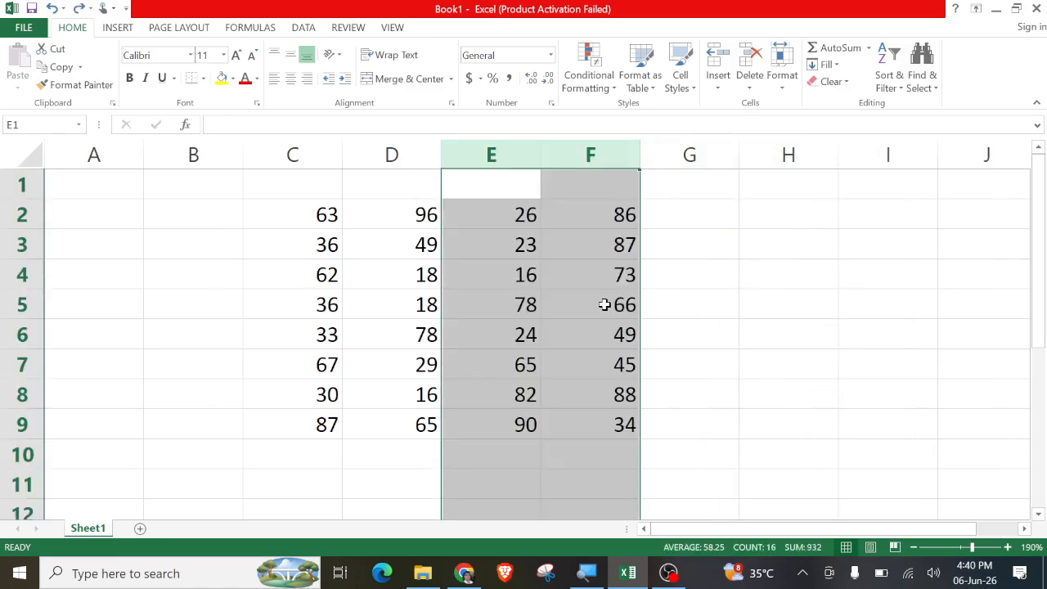
- Add a new blank sheet after Sheet1 and delete it with the Delete Sheet command
click(507, 339)
click(749, 89)
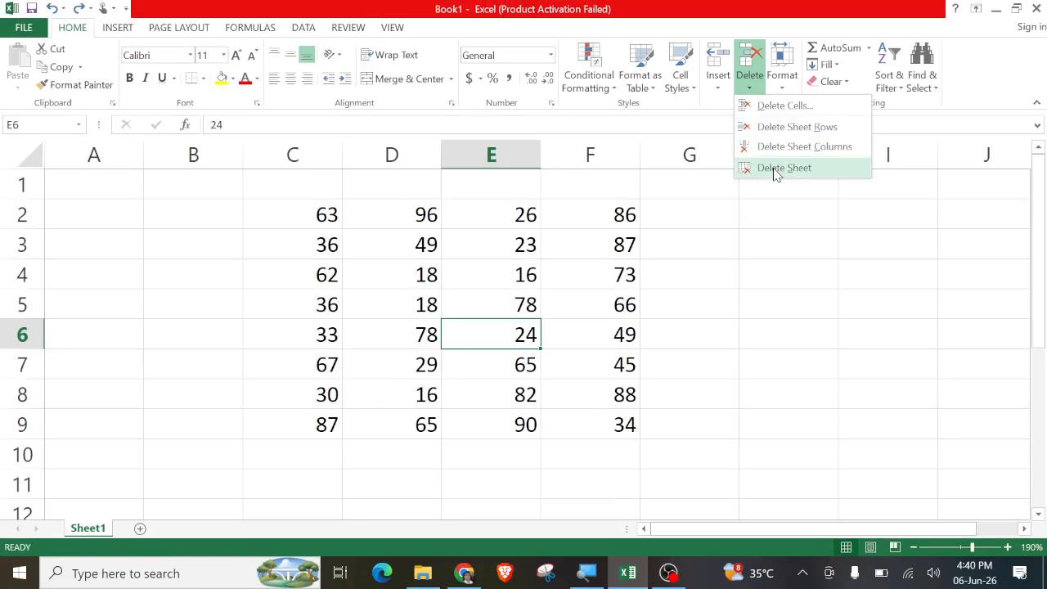
click(744, 295)
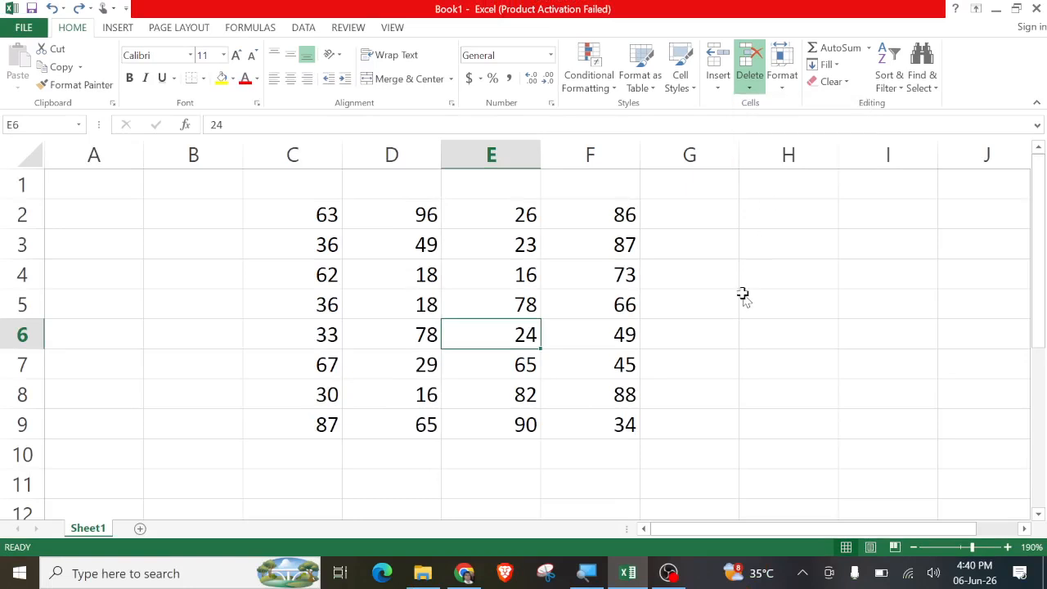
click(139, 530)
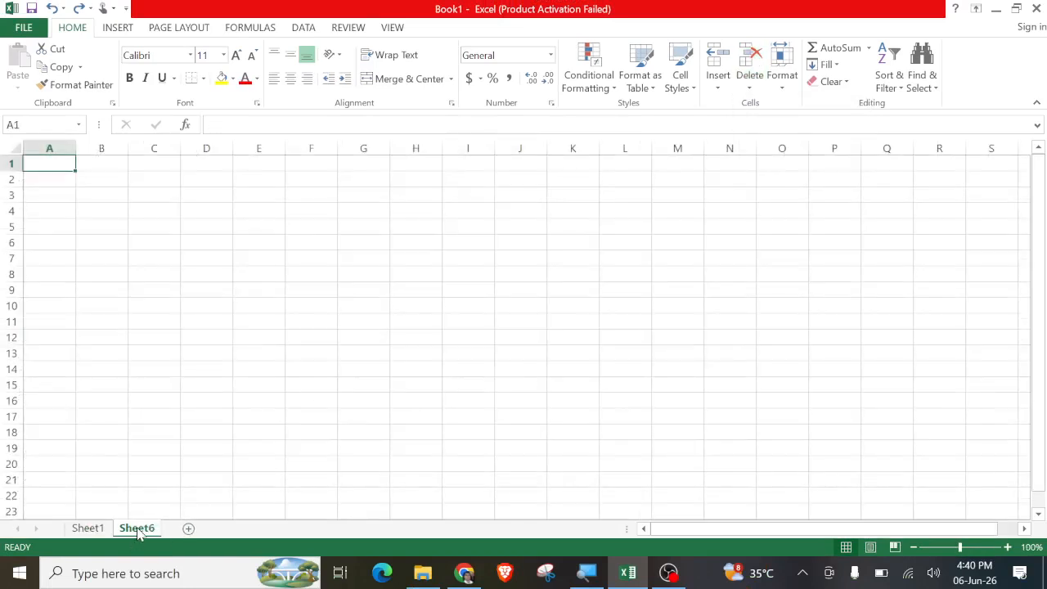
click(748, 85)
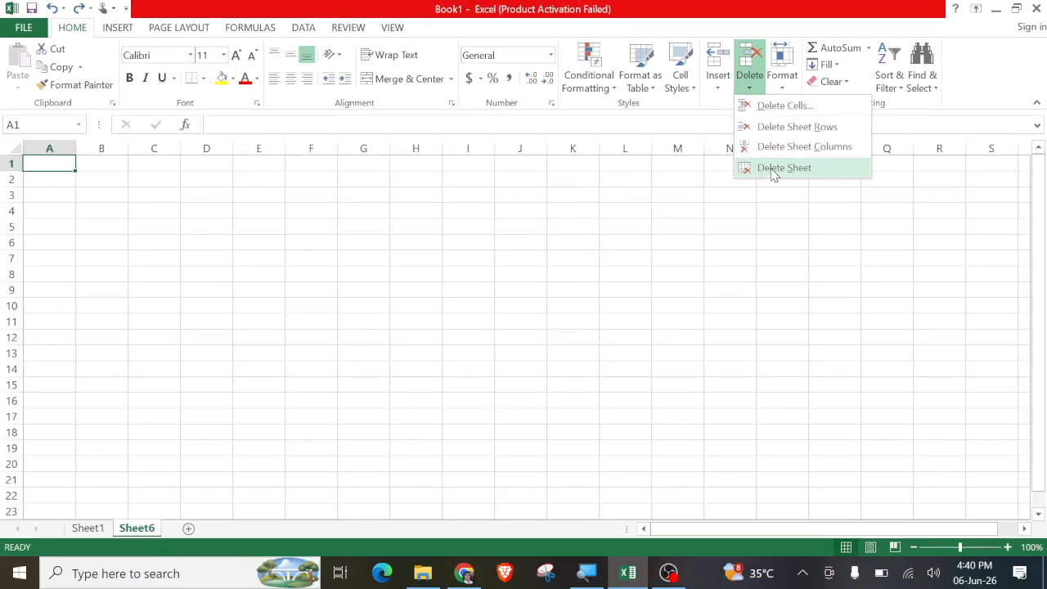
click(775, 170)
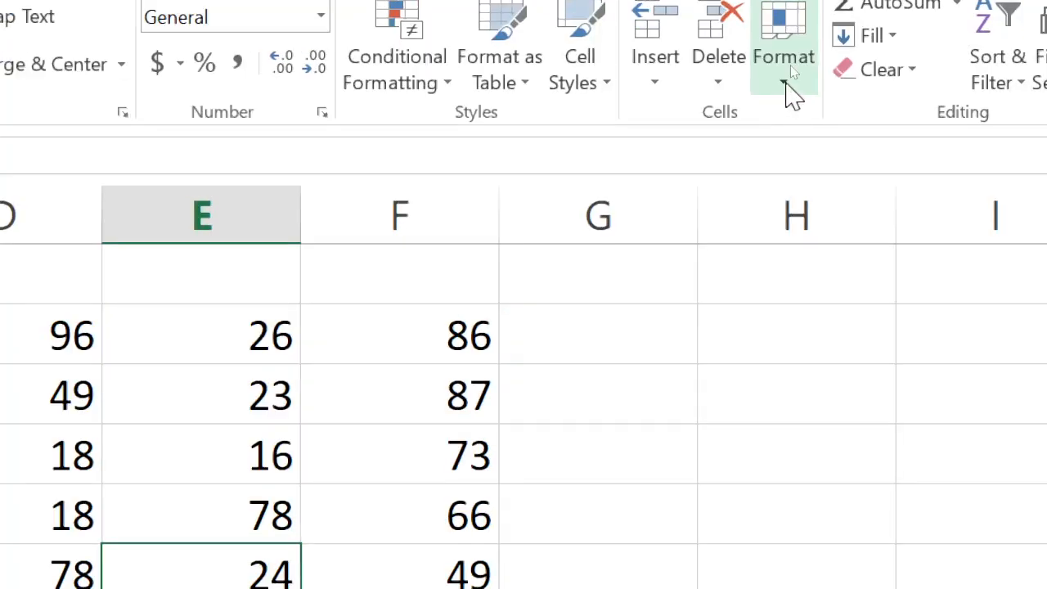
- Open the Row Height setting for row 5 from its row header and close it without a change
click(773, 178)
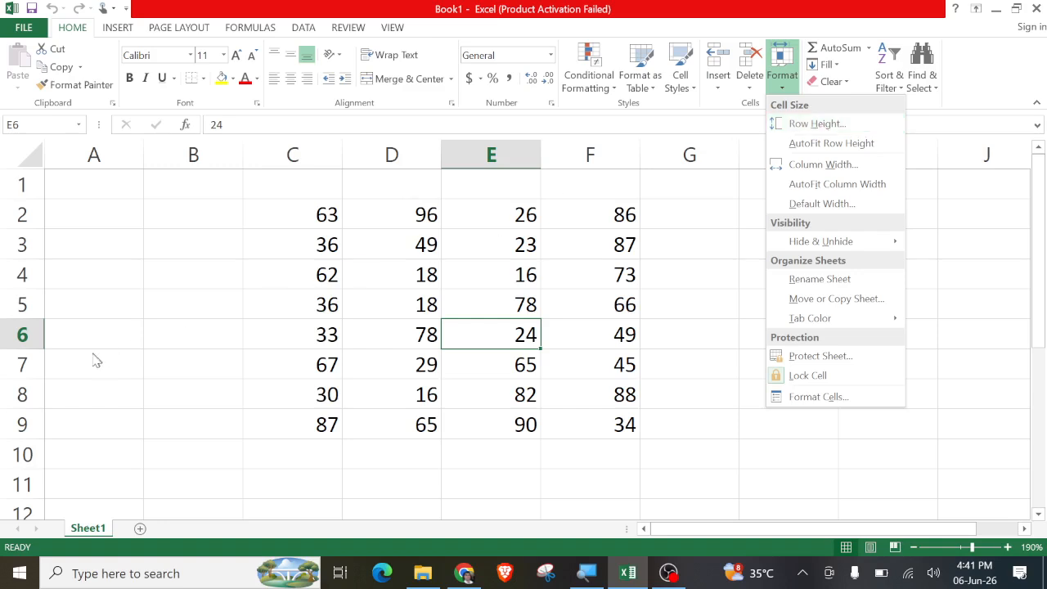
key(Escape)
click(21, 304)
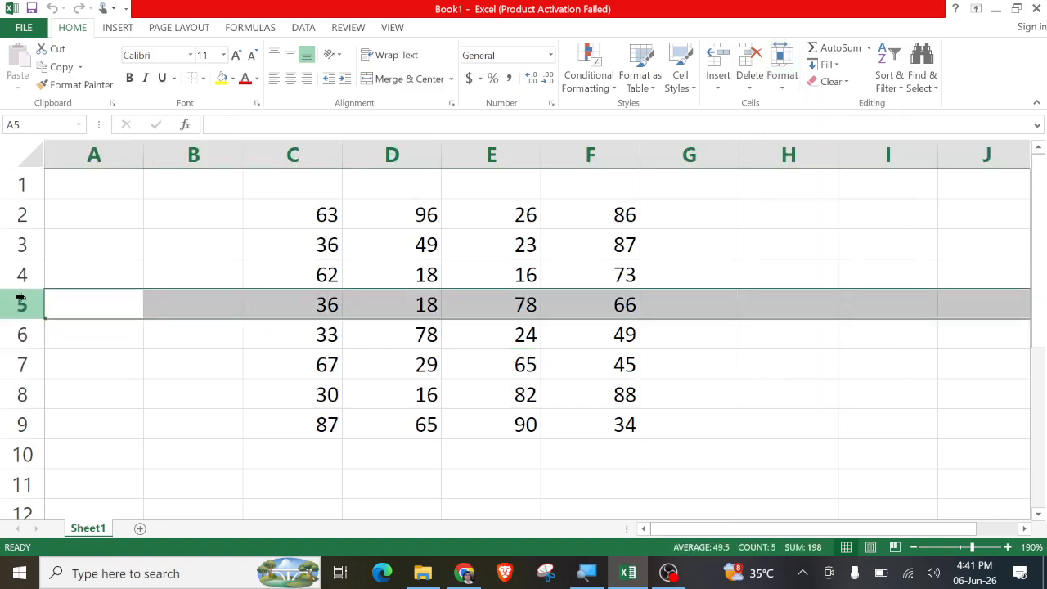
click(18, 274)
click(23, 305)
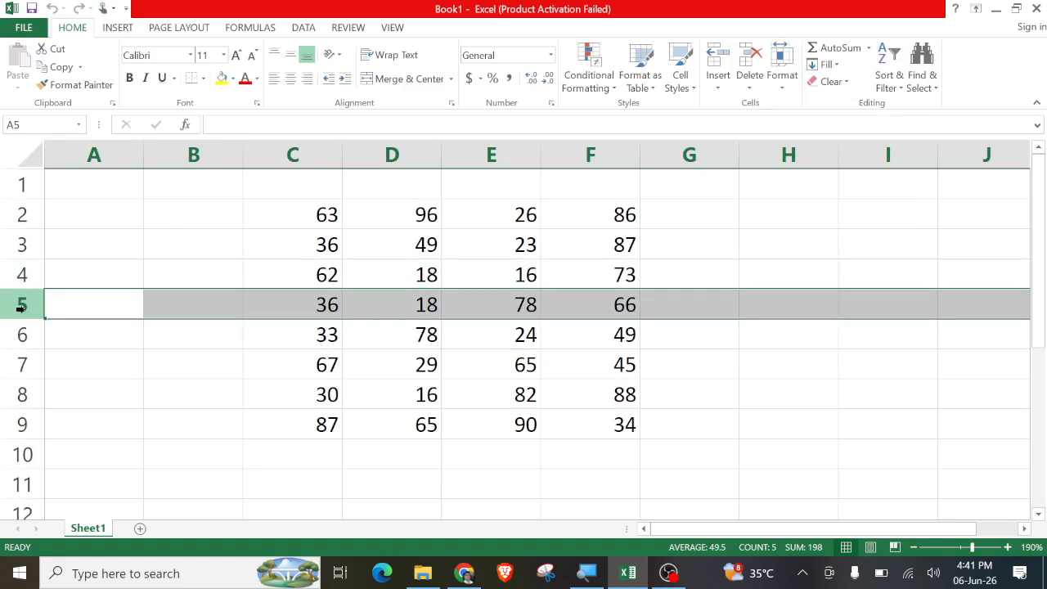
right_click(21, 307)
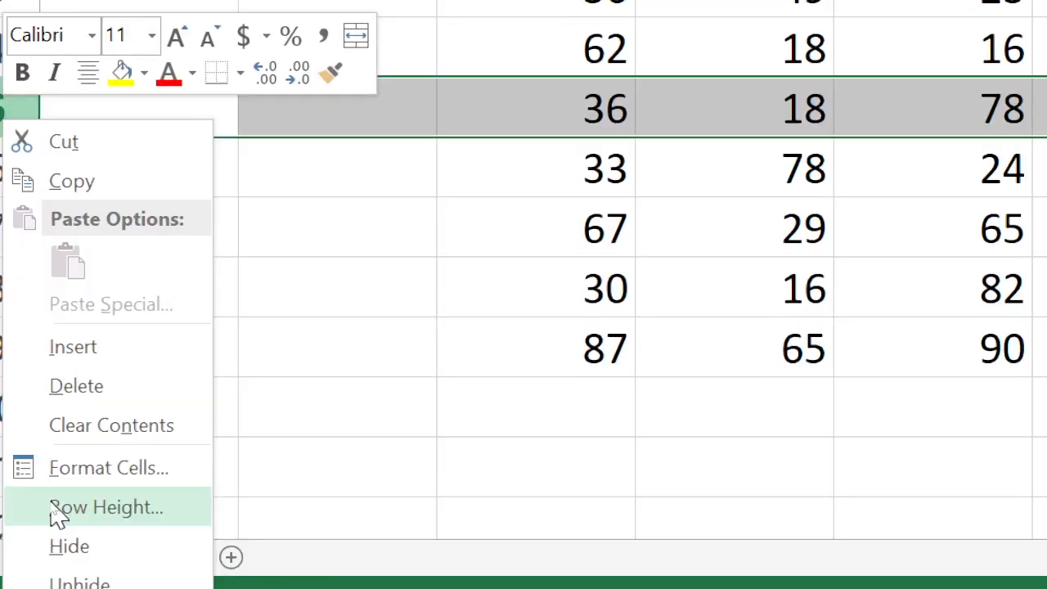
click(57, 514)
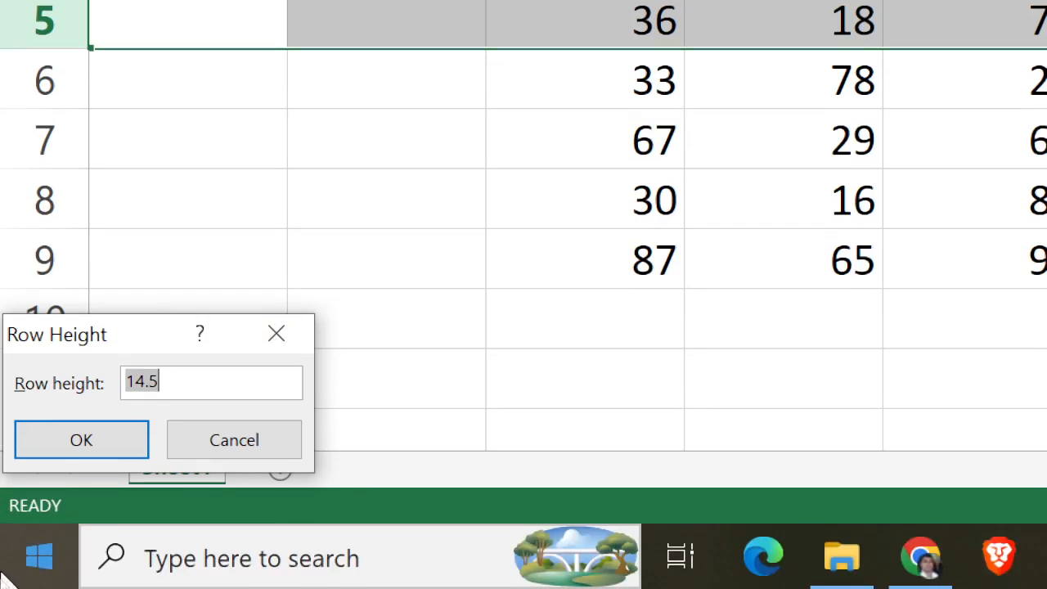
drag(107, 336, 288, 241)
click(361, 278)
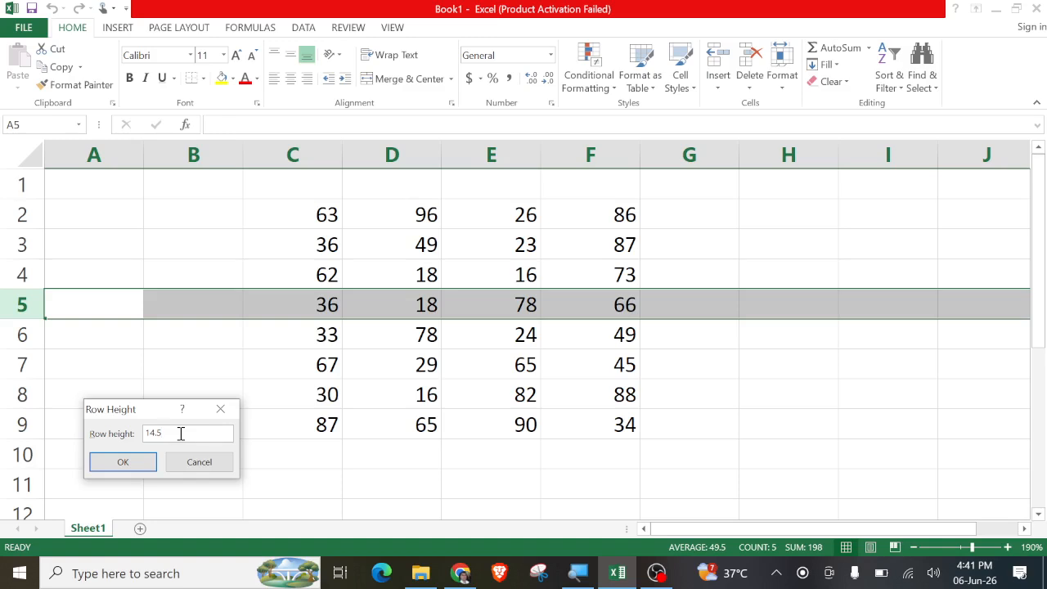
click(201, 463)
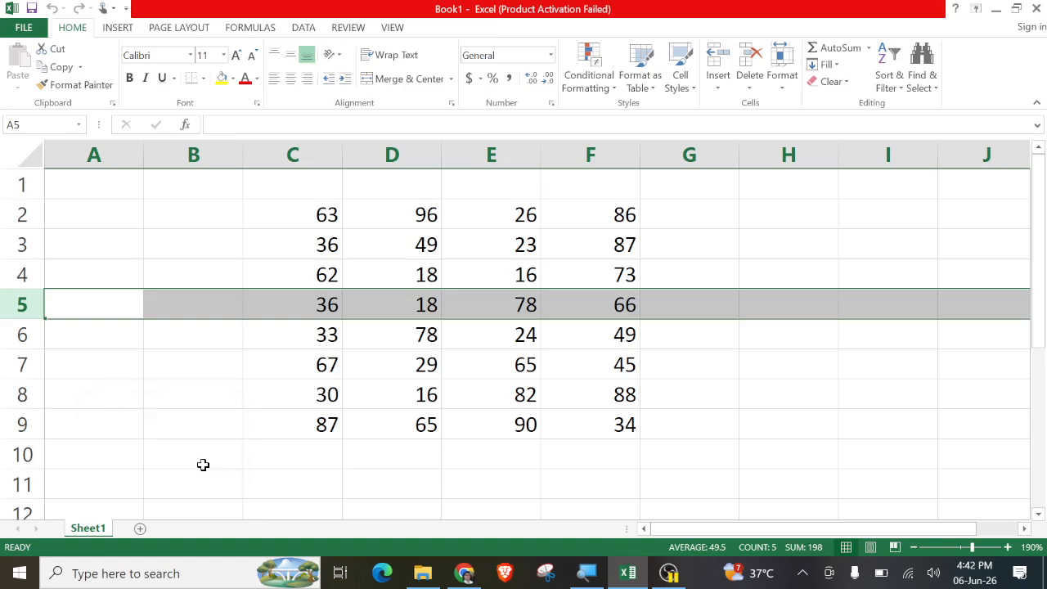
- Set the height of the row containing cell E7 to 20 with the Row Height command
click(382, 475)
click(461, 376)
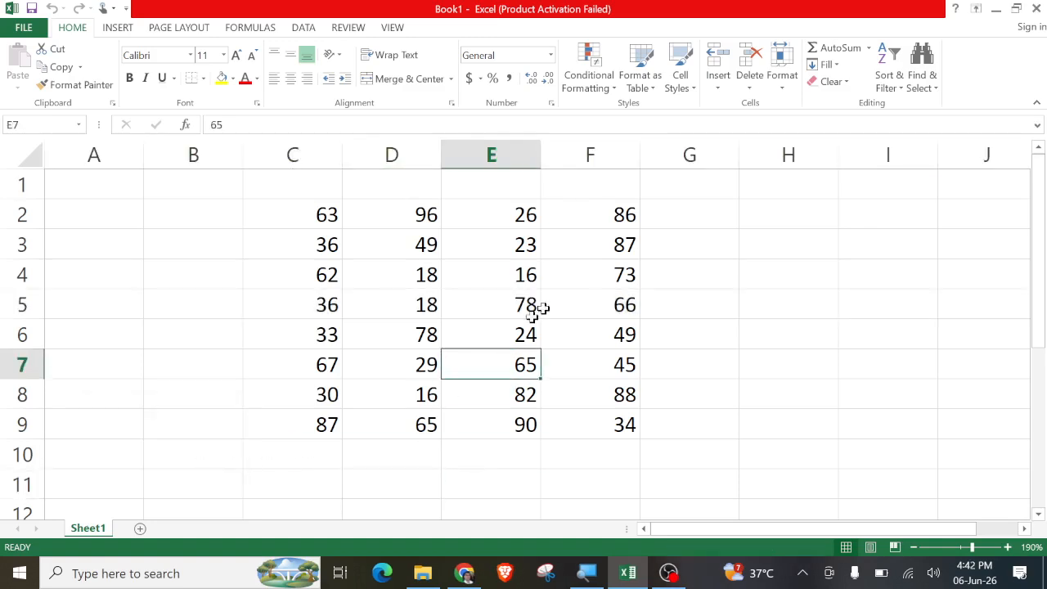
click(790, 85)
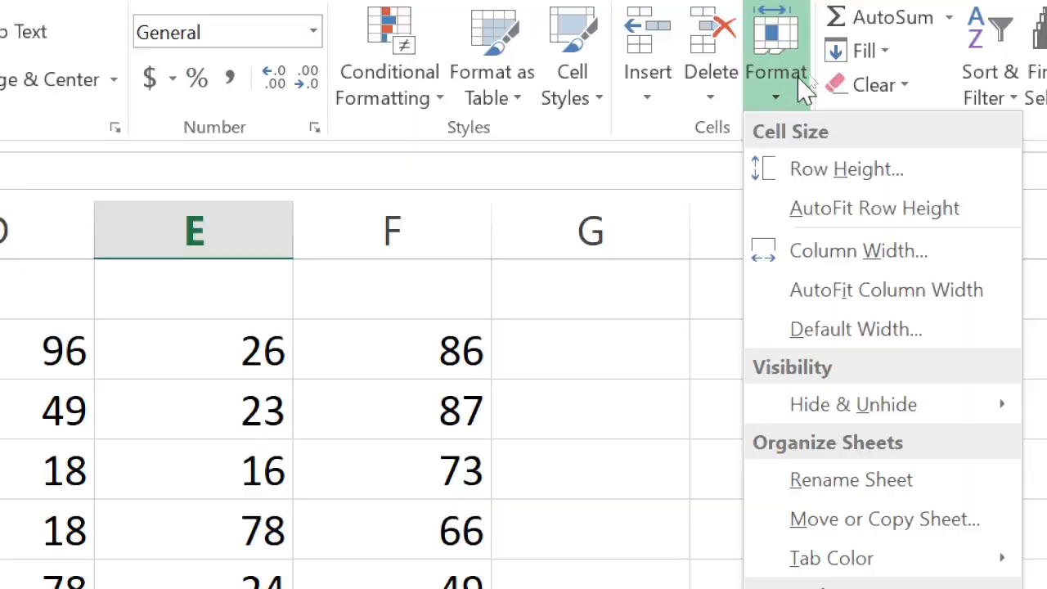
click(638, 169)
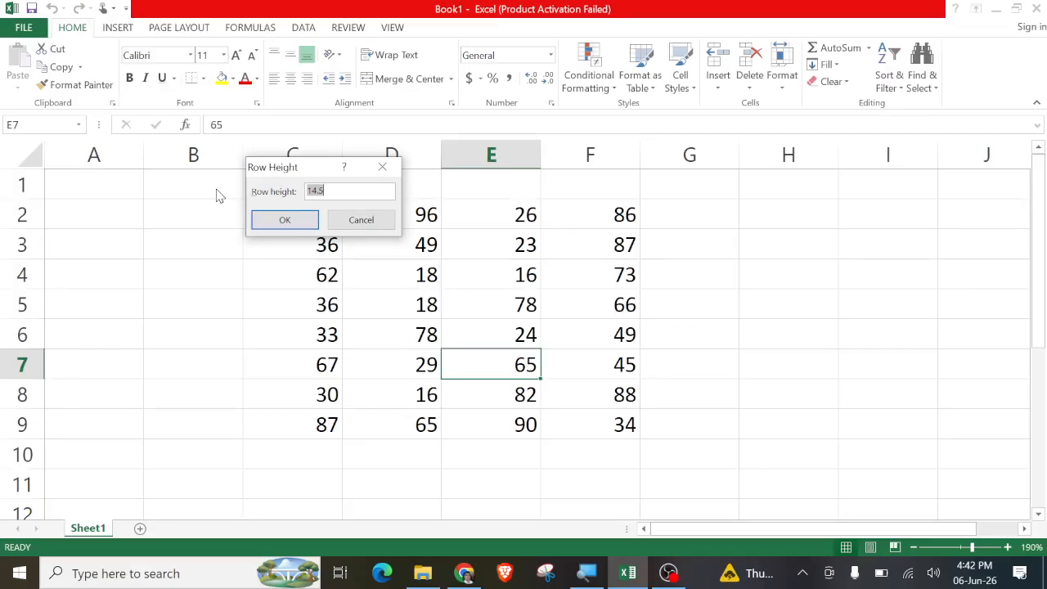
text(20)
click(265, 223)
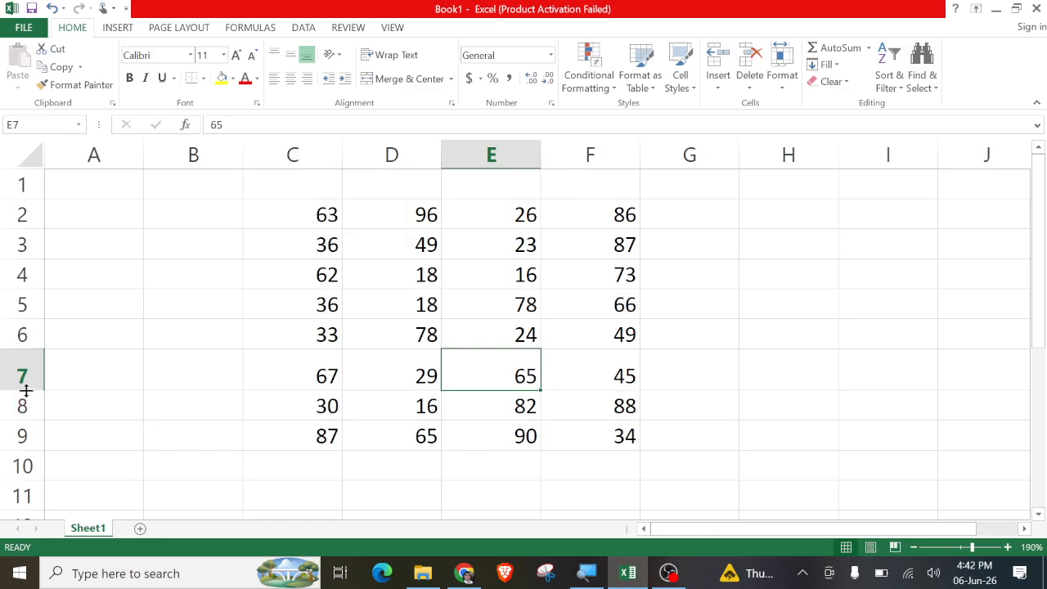
- Make row 7 slightly taller at its lower boundary and reset it with AutoFit Row Height
mouse_move(26, 391)
mouse_down()
mouse_move(17, 385)
mouse_move(19, 467)
mouse_move(19, 381)
mouse_move(22, 417)
mouse_move(29, 378)
mouse_move(32, 463)
mouse_move(26, 385)
mouse_move(28, 398)
mouse_up()
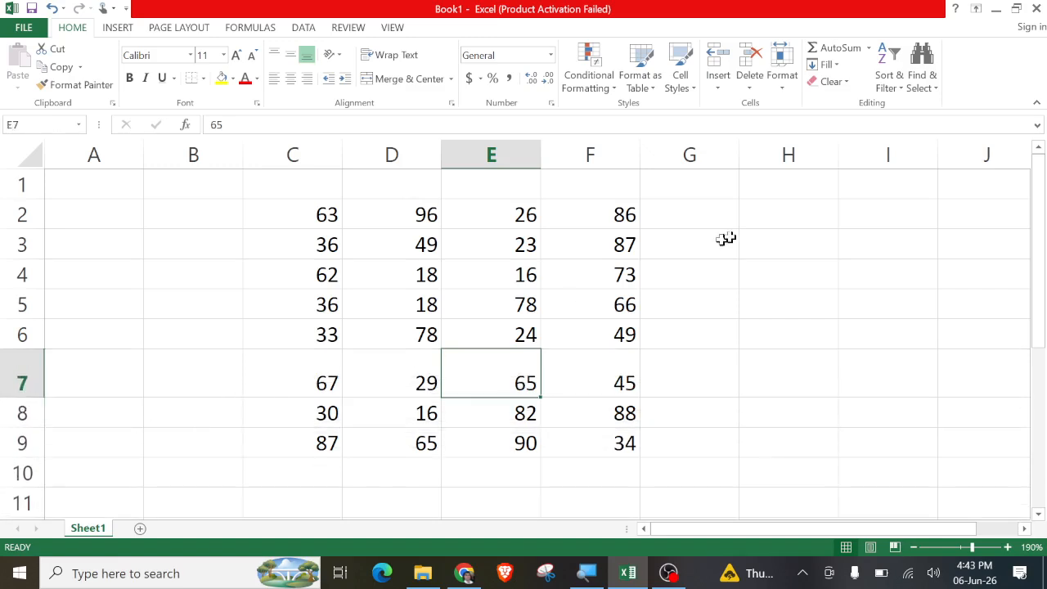
click(792, 85)
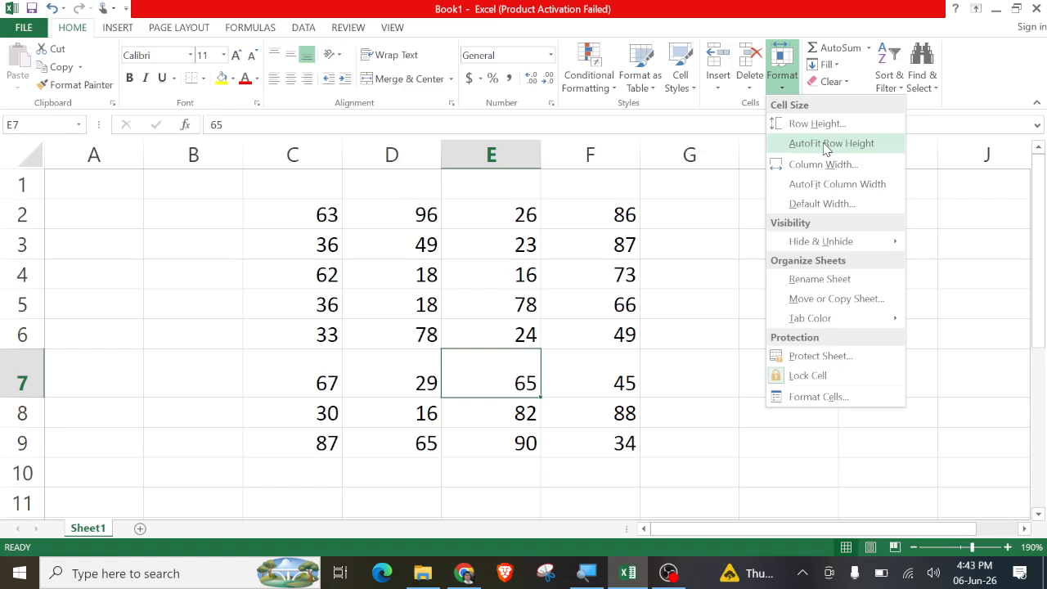
click(826, 145)
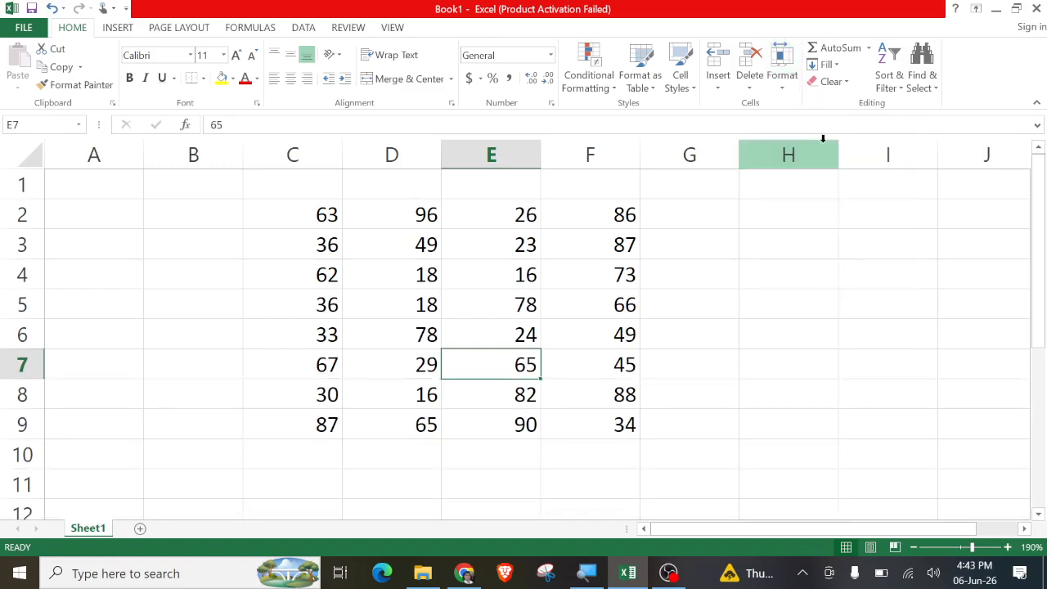
click(66, 362)
click(446, 362)
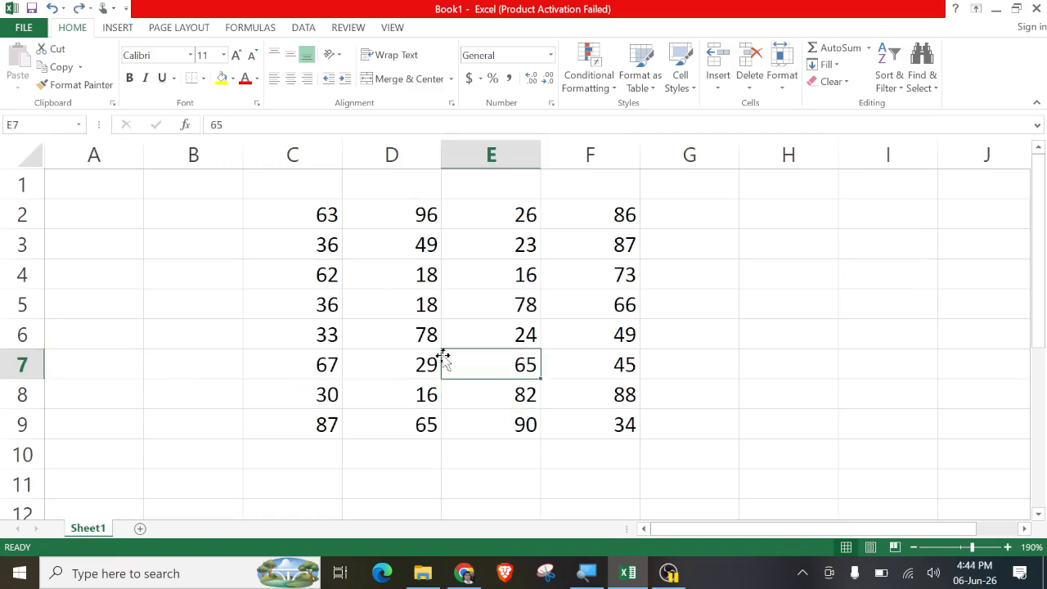
- Enlarge row 6 at its lower boundary and autofit its height directly from that boundary
click(409, 332)
click(781, 81)
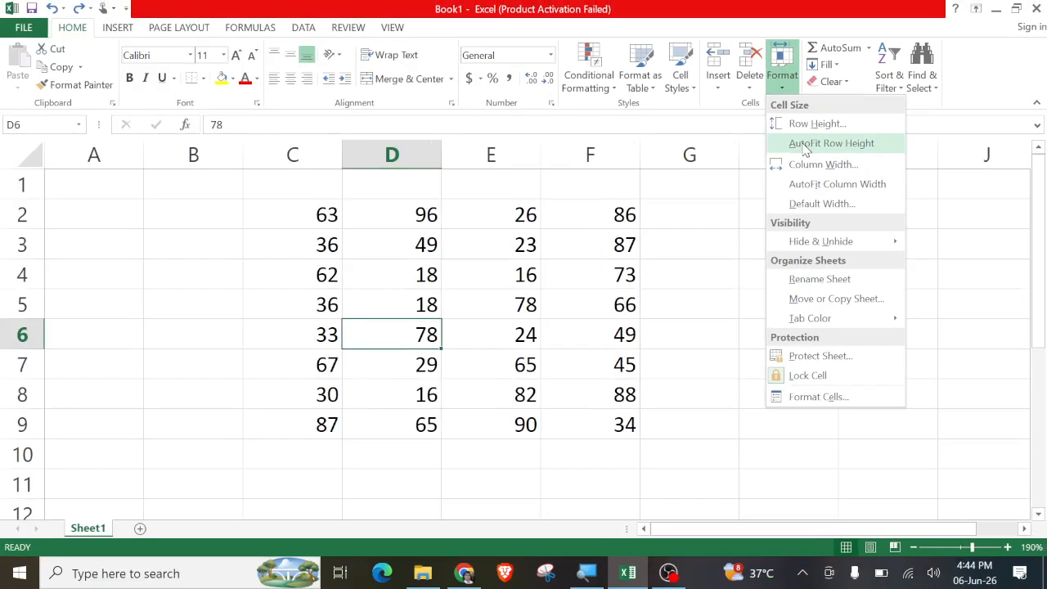
click(536, 305)
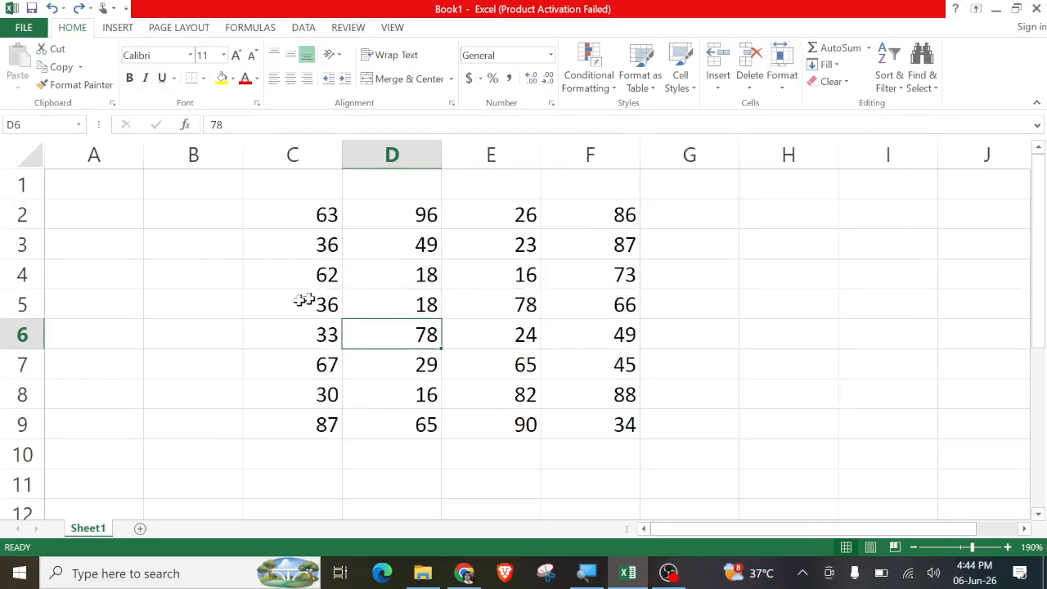
drag(37, 352, 37, 393)
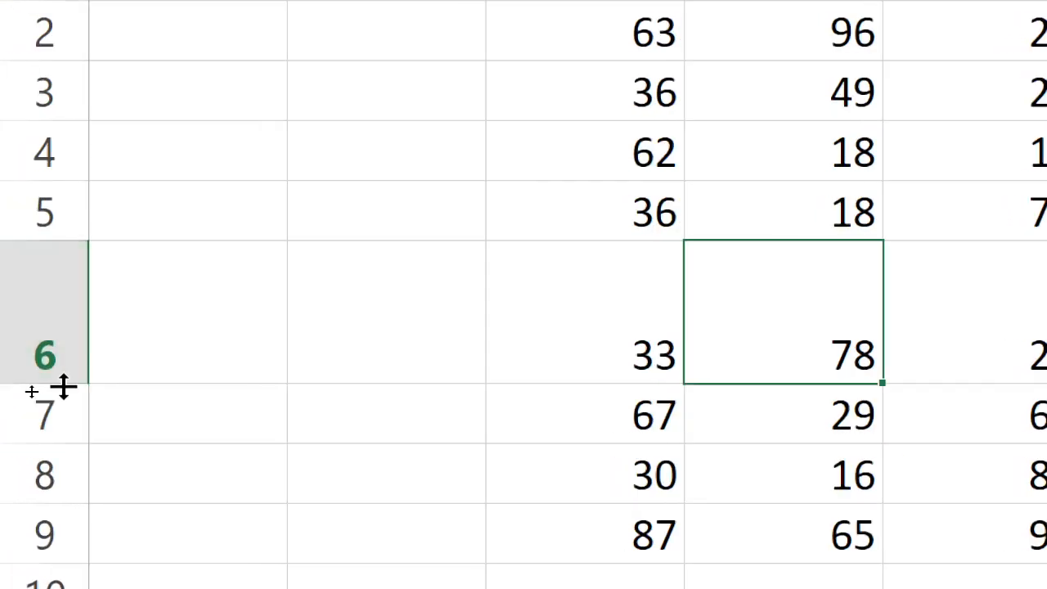
double_click(63, 386)
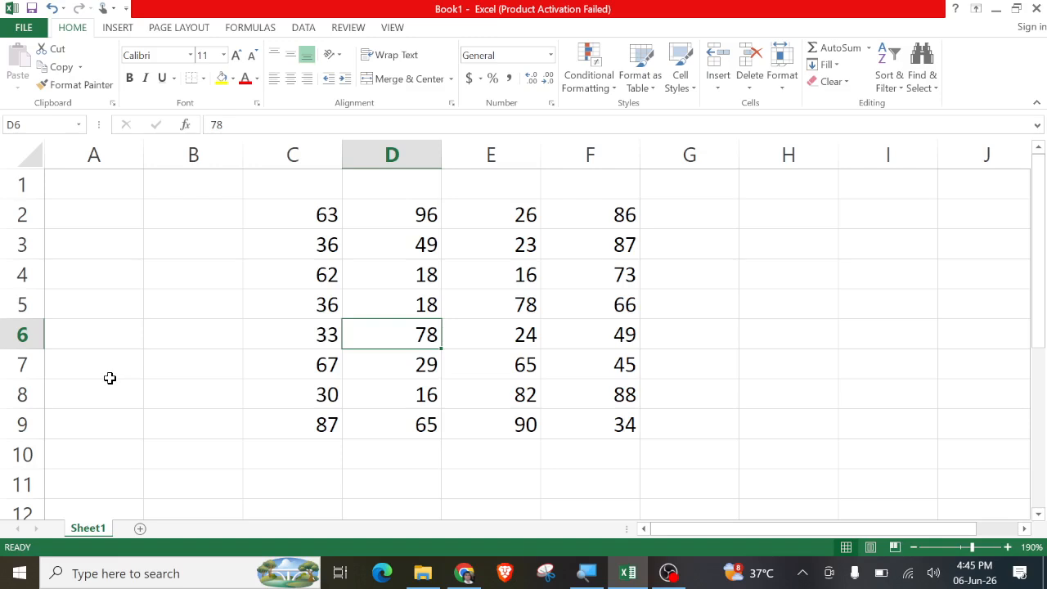
- Open the Column Width setting for the column of cell D6 and cancel it without a change
click(567, 389)
click(427, 335)
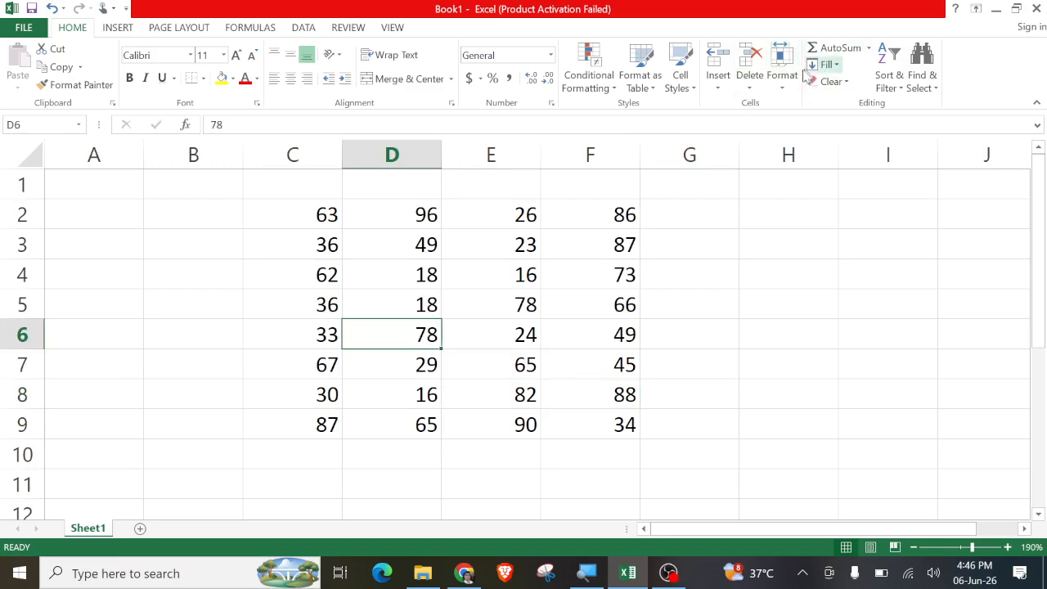
click(779, 94)
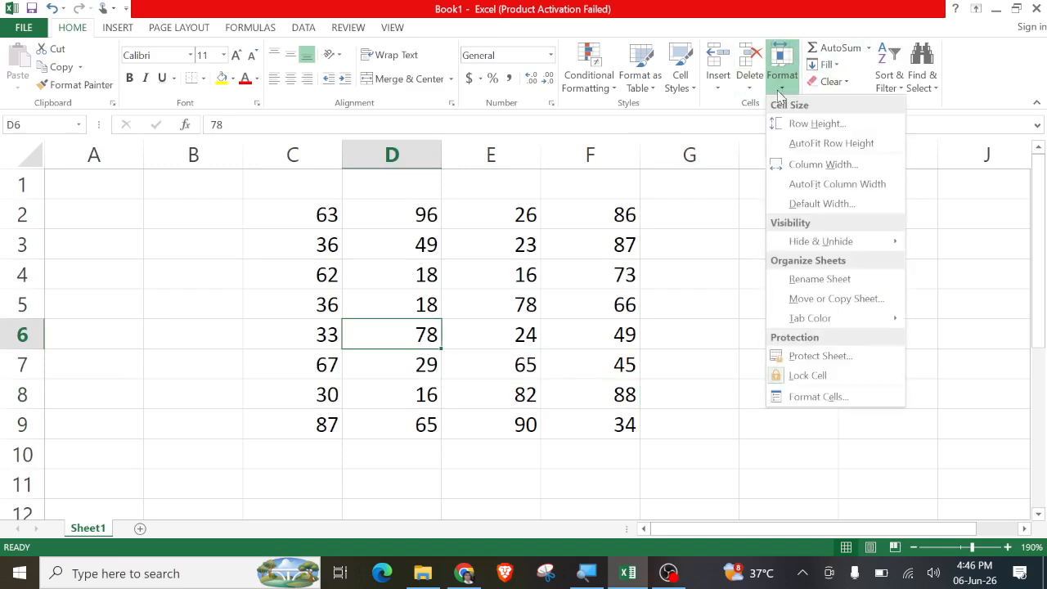
click(812, 168)
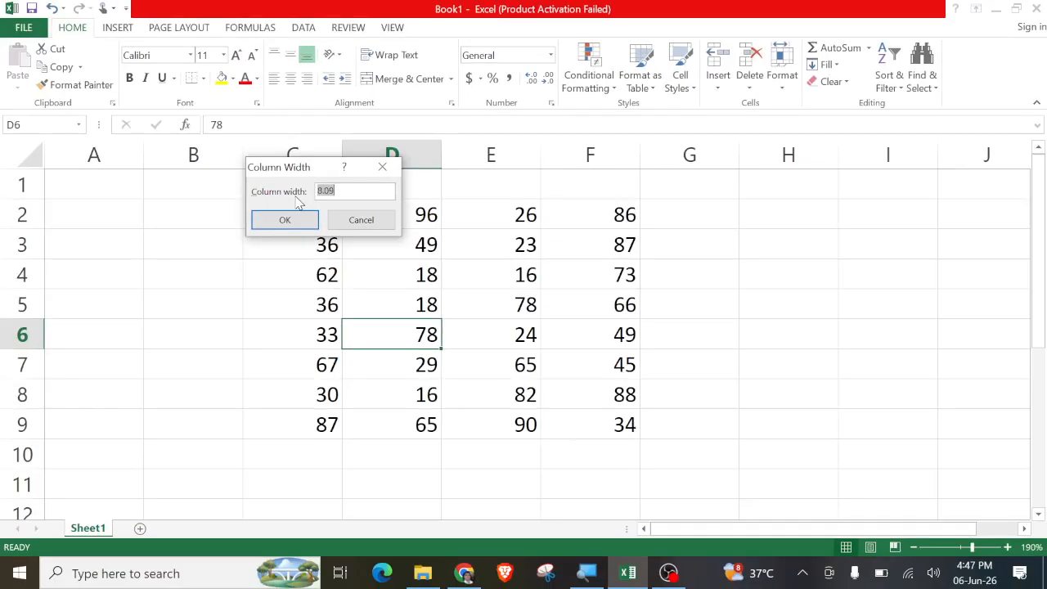
click(352, 221)
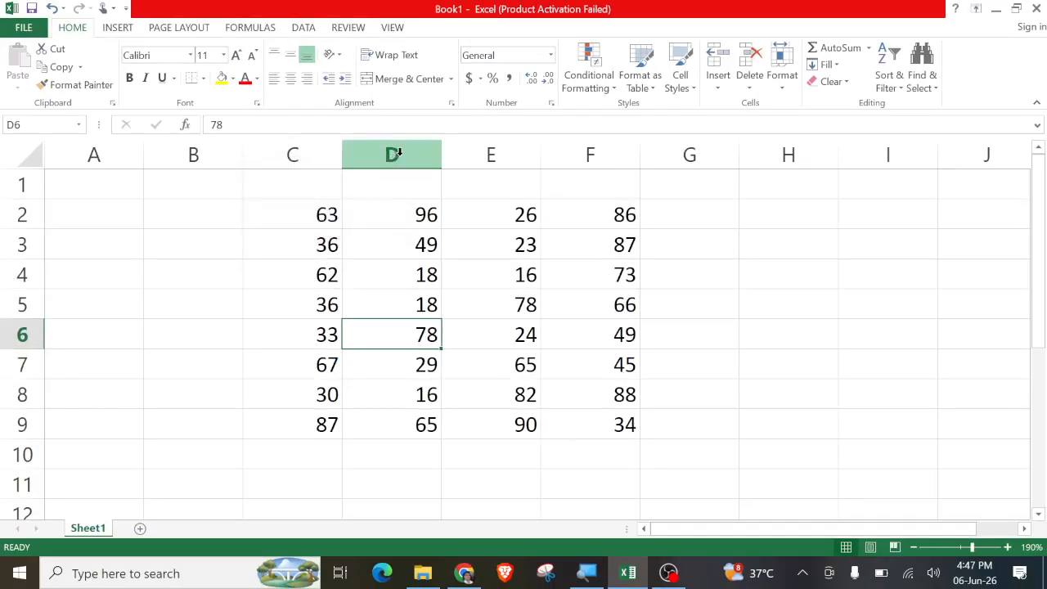
- Set the width of column D to 12 with the Column Width command
right_click(398, 153)
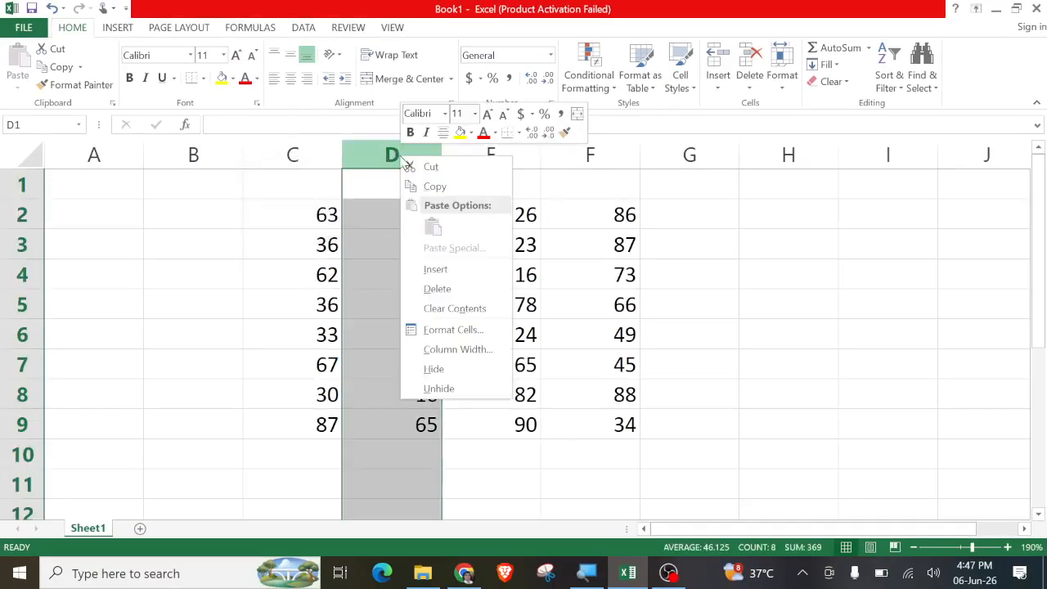
click(436, 349)
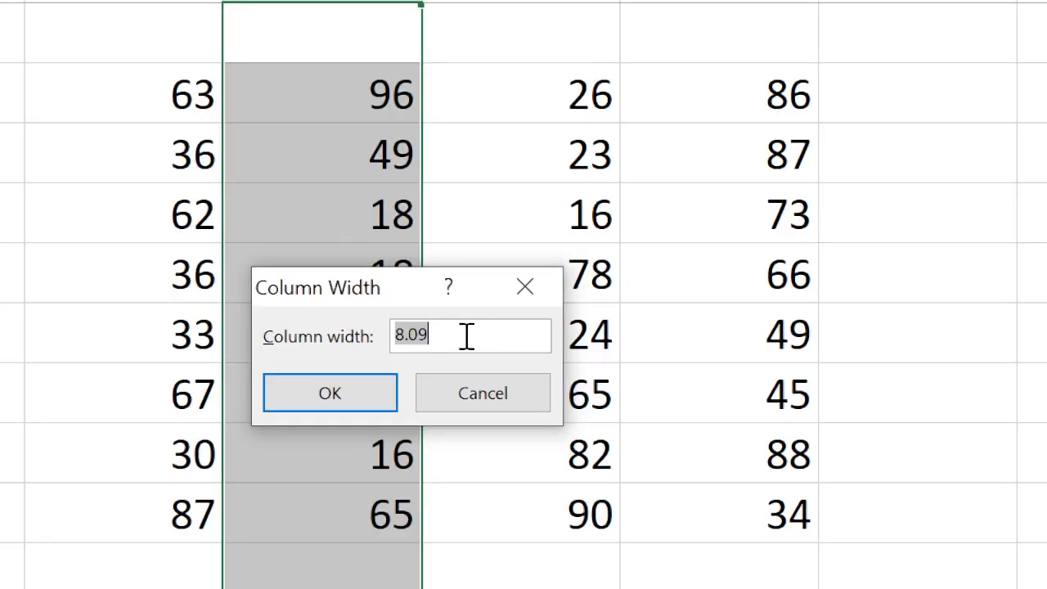
text(12)
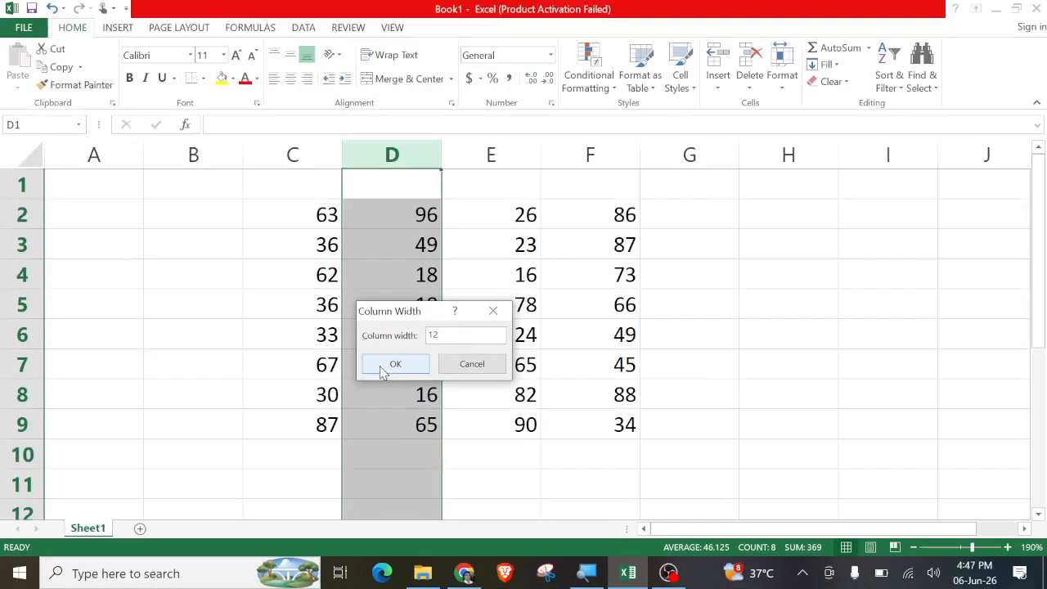
click(389, 365)
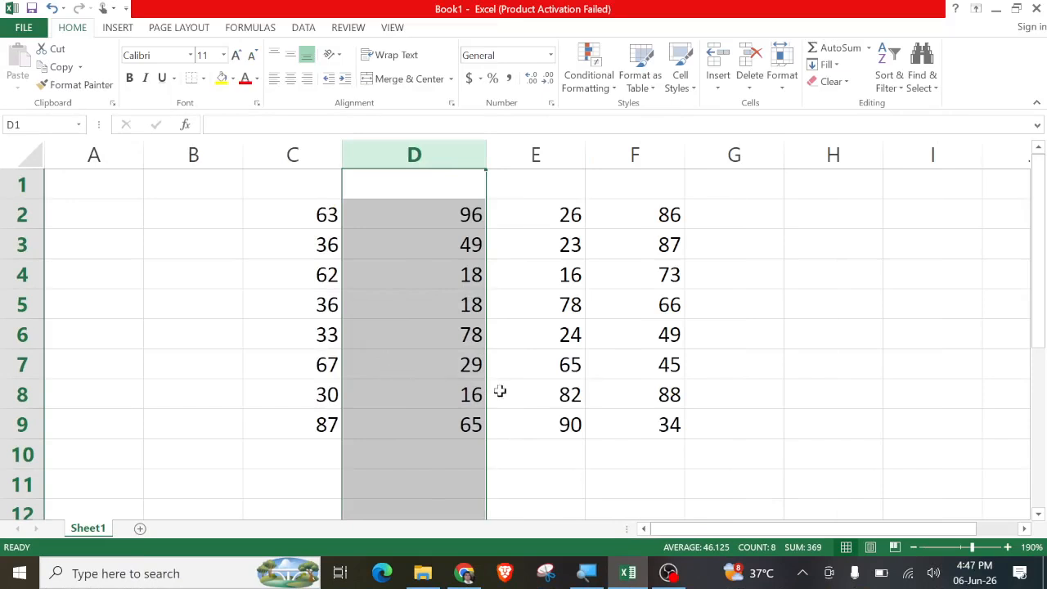
click(515, 345)
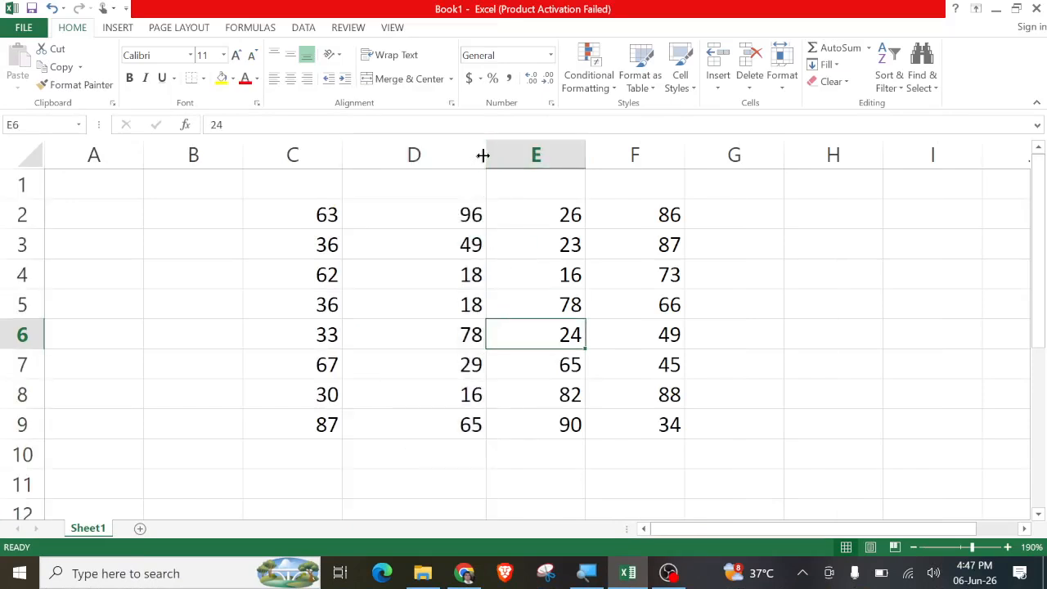
- Make column D slightly wider at its boundary and fit it to its contents with AutoFit Column Width
mouse_move(484, 155)
mouse_down()
mouse_move(398, 159)
mouse_move(492, 162)
mouse_up()
click(542, 275)
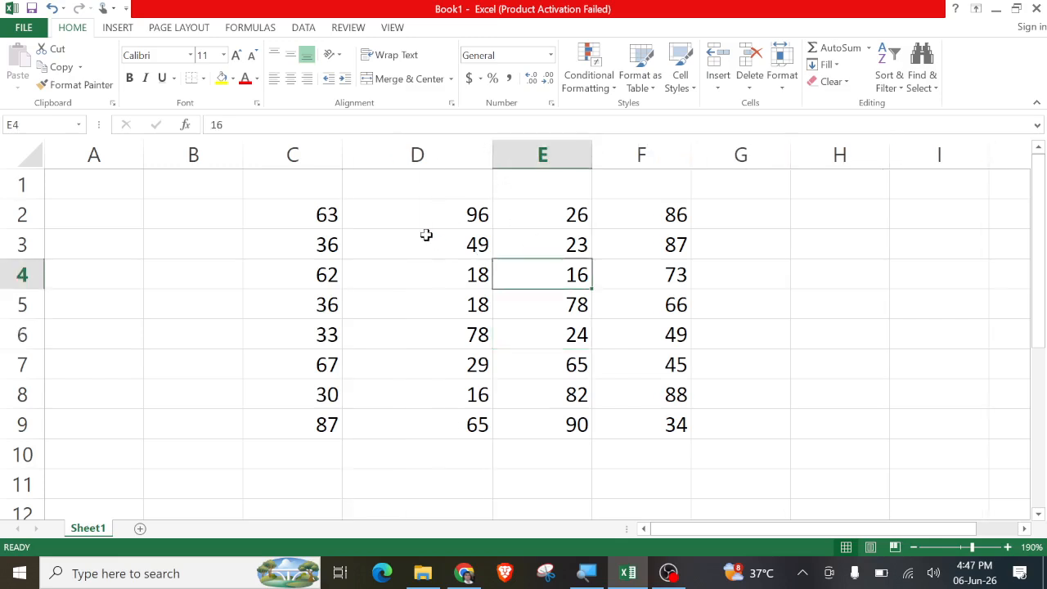
click(416, 155)
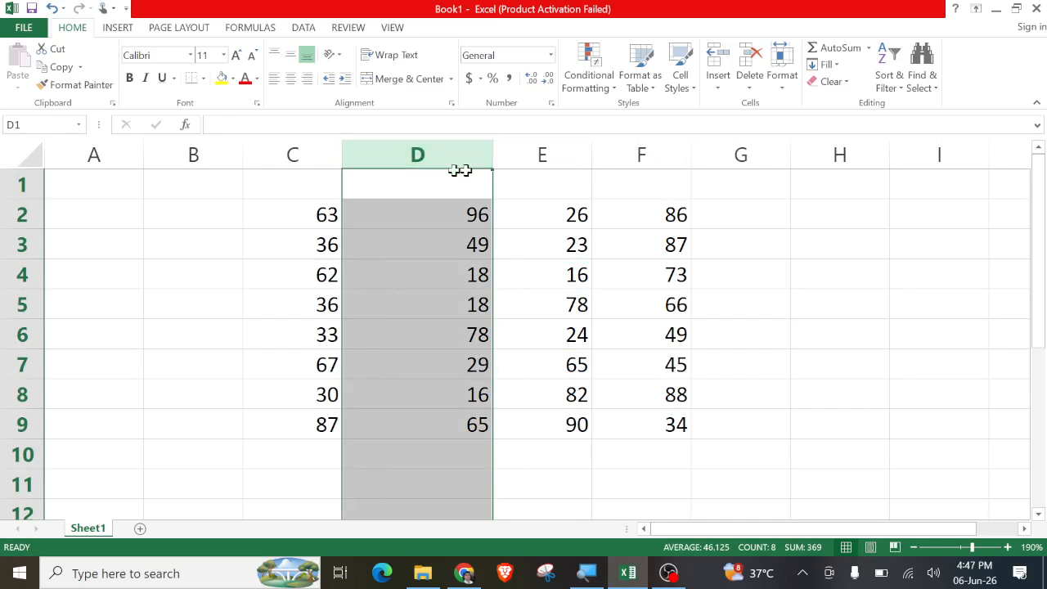
click(782, 75)
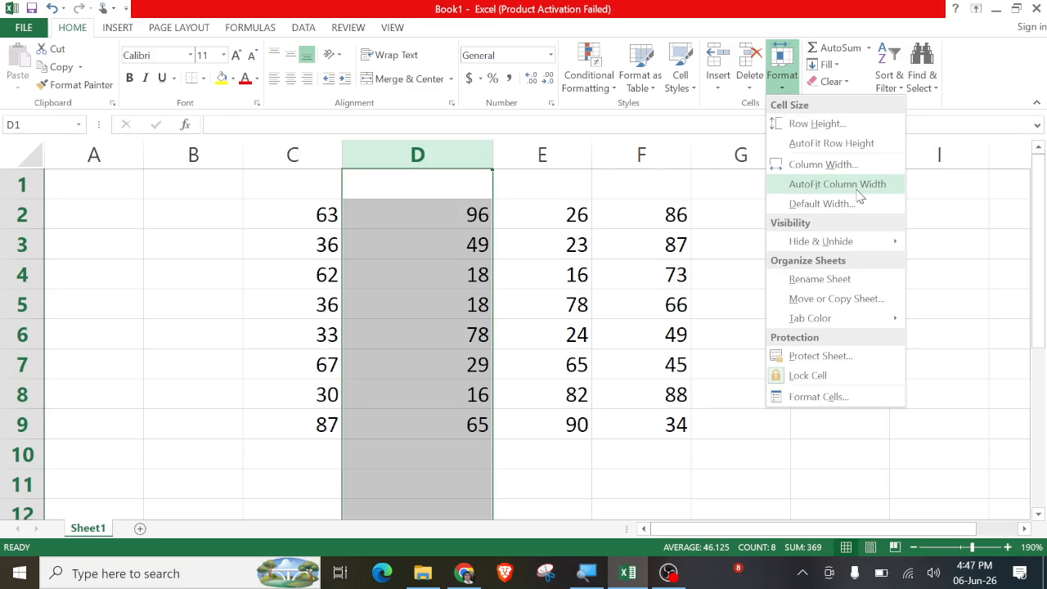
click(858, 190)
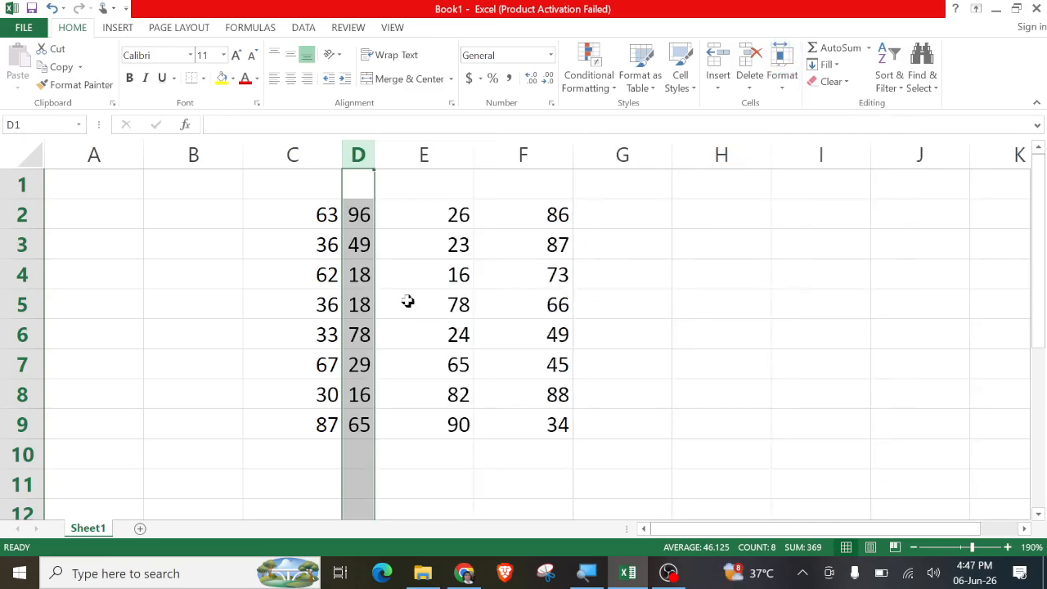
click(397, 244)
click(363, 215)
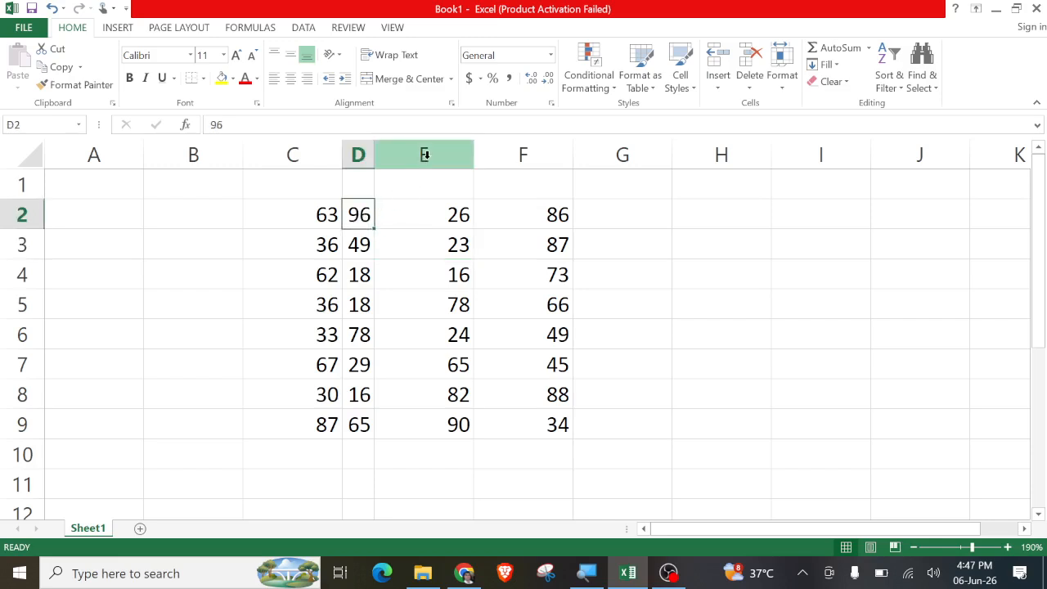
- Narrow column E at its boundary and autofit its width directly from that boundary
drag(473, 154, 439, 157)
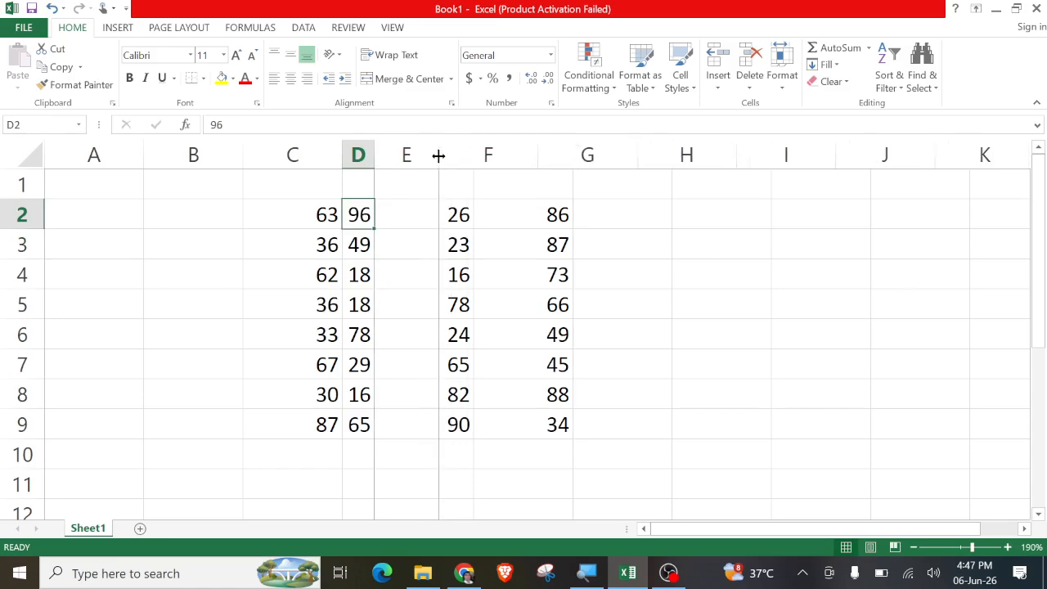
click(404, 218)
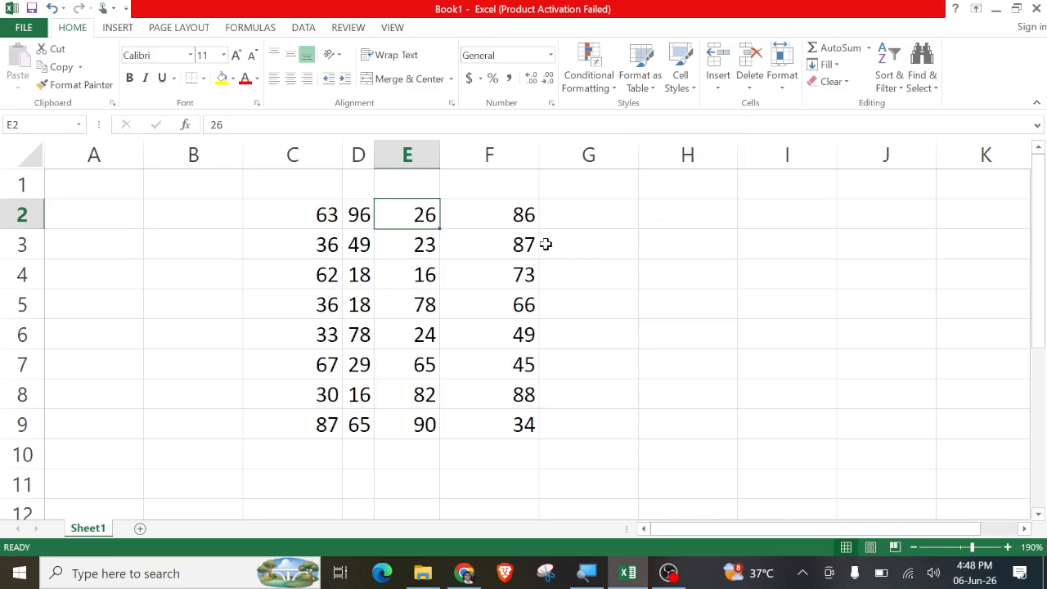
double_click(440, 157)
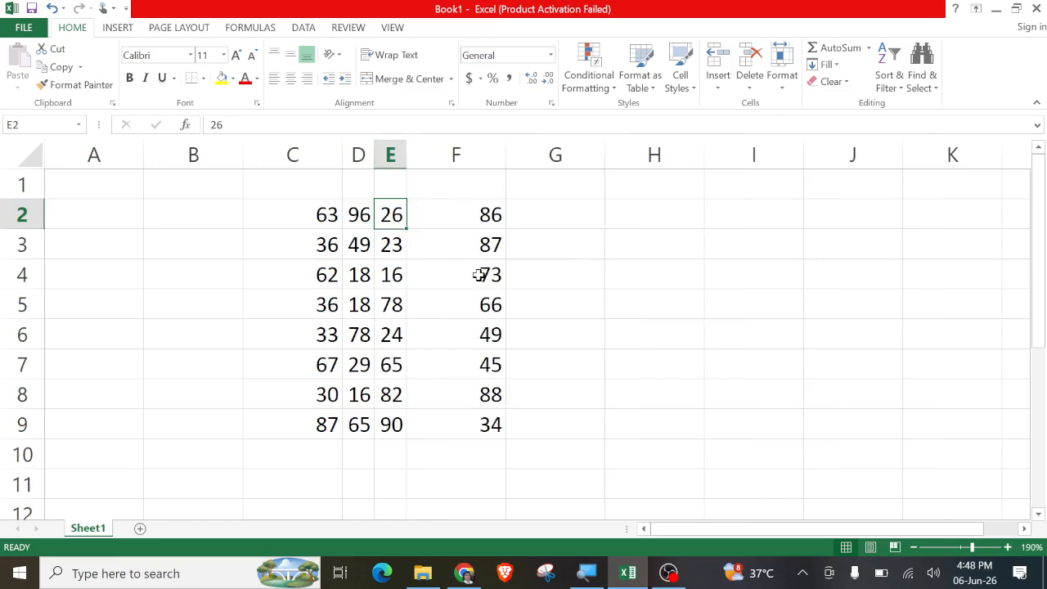
- Try to return column E to the standard width by accepting the Default Width setting
click(388, 157)
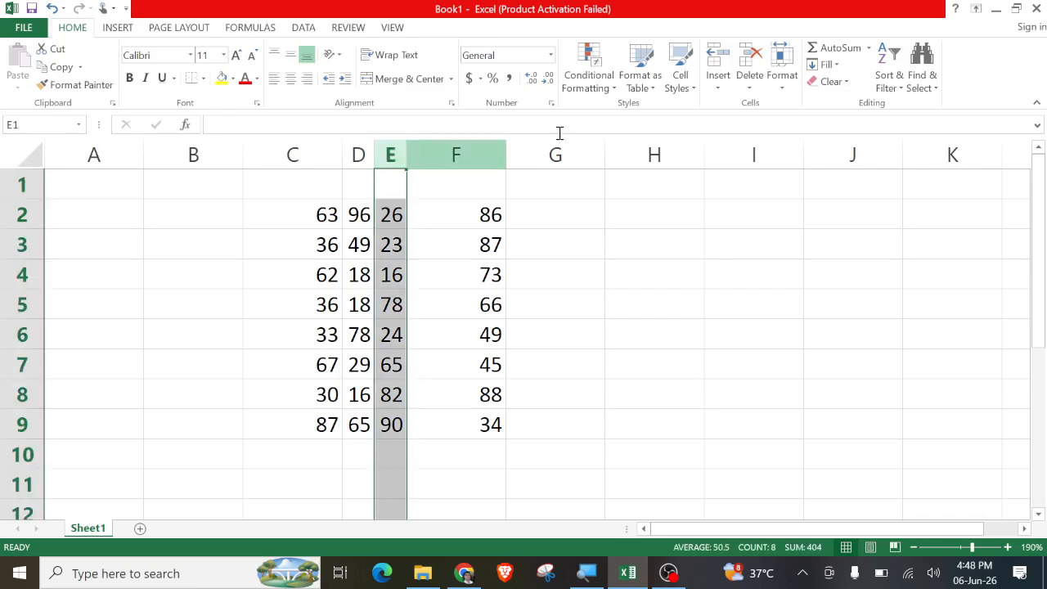
click(783, 87)
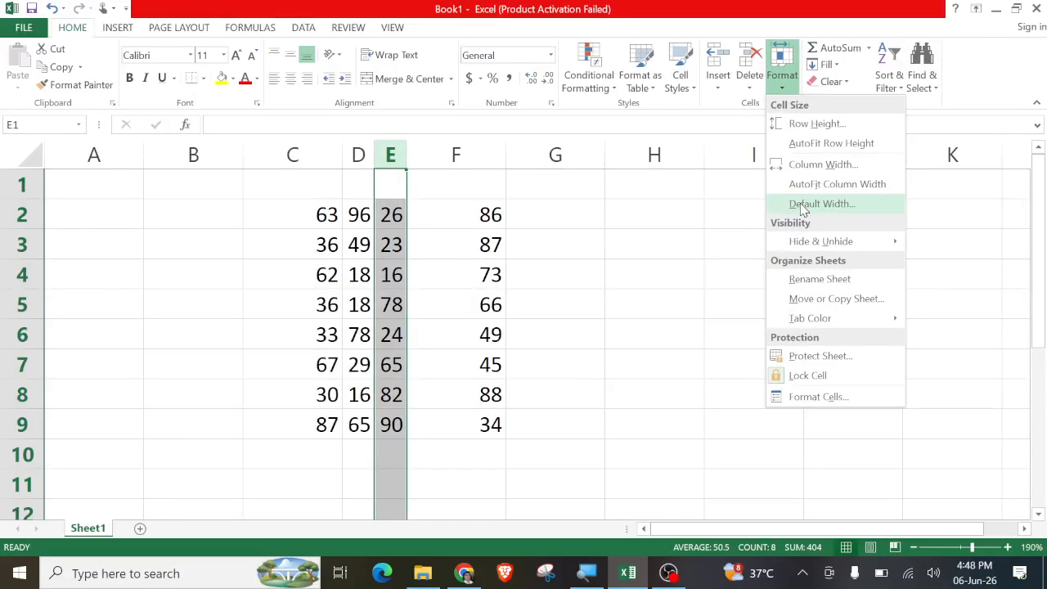
click(803, 206)
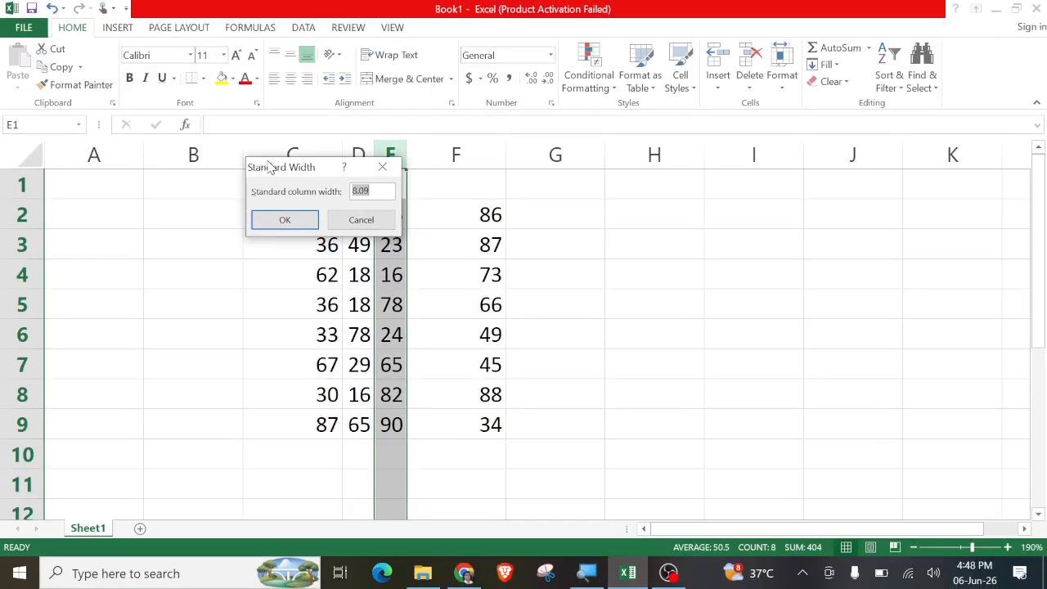
click(284, 221)
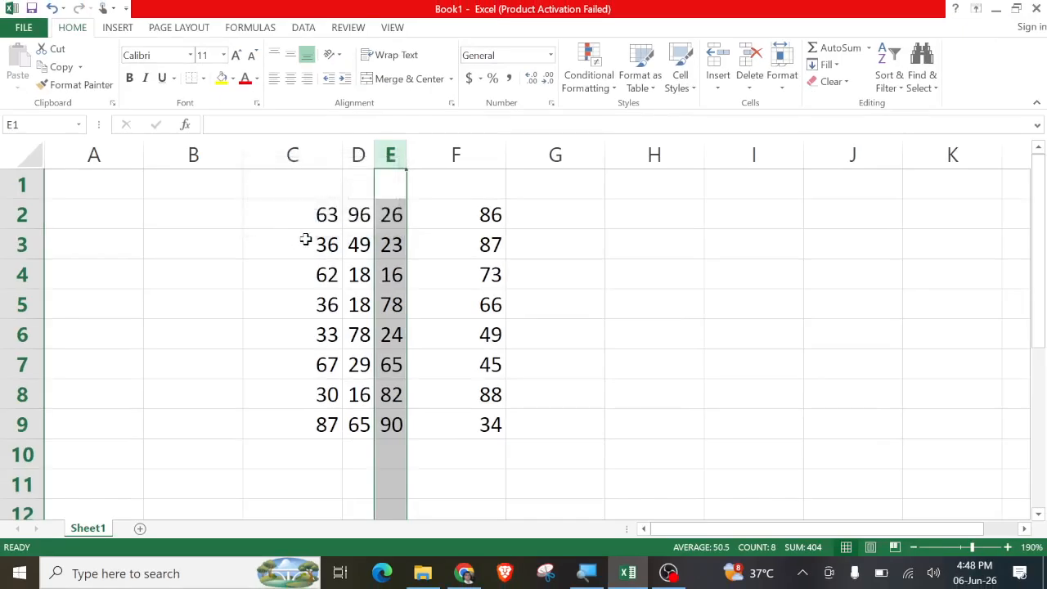
- Check the Column Width setting of column E and close it without a change
right_click(391, 154)
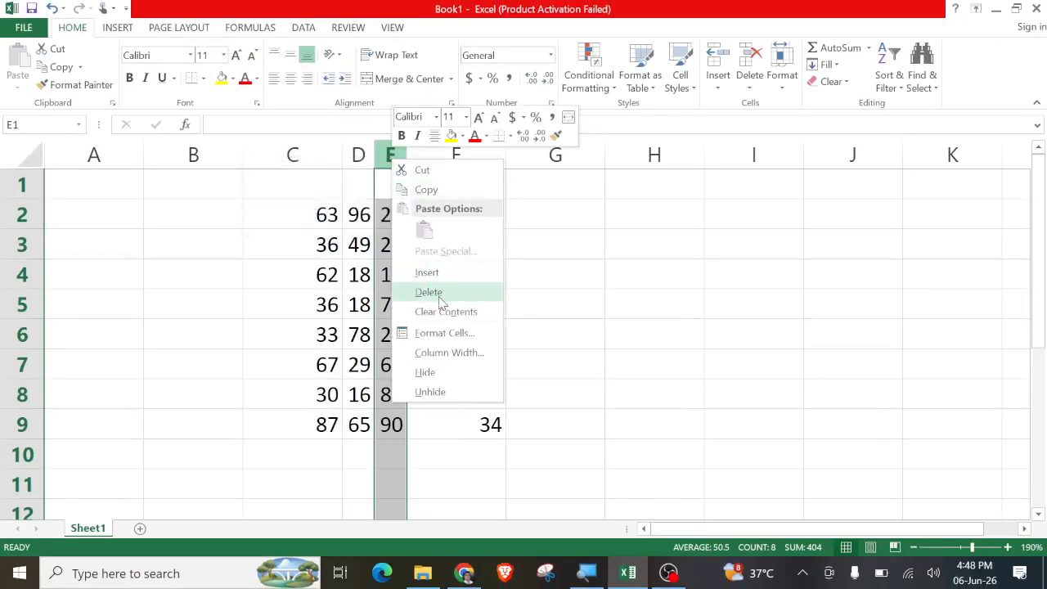
click(436, 353)
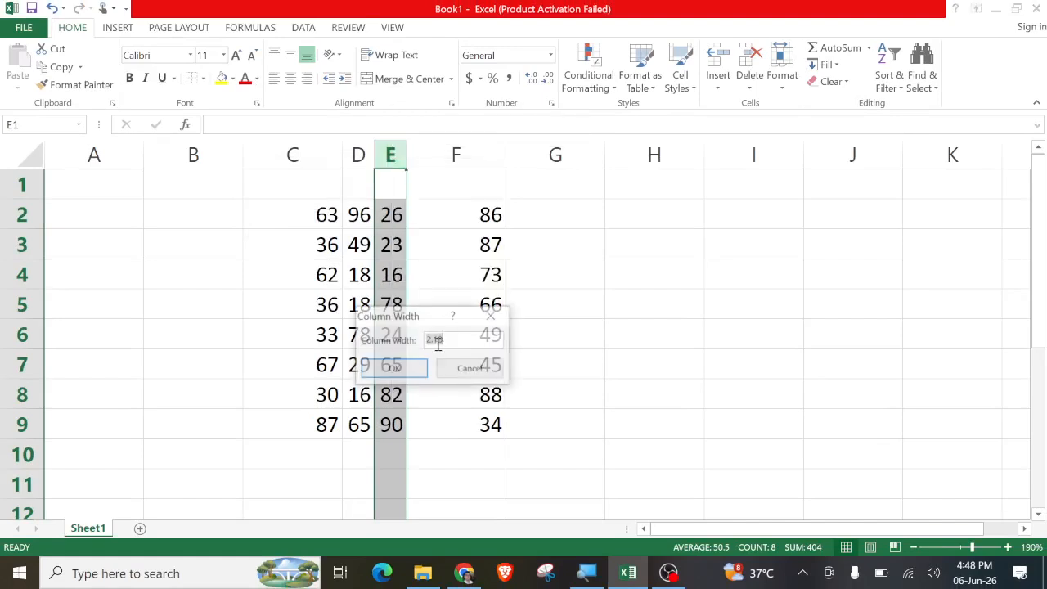
click(489, 316)
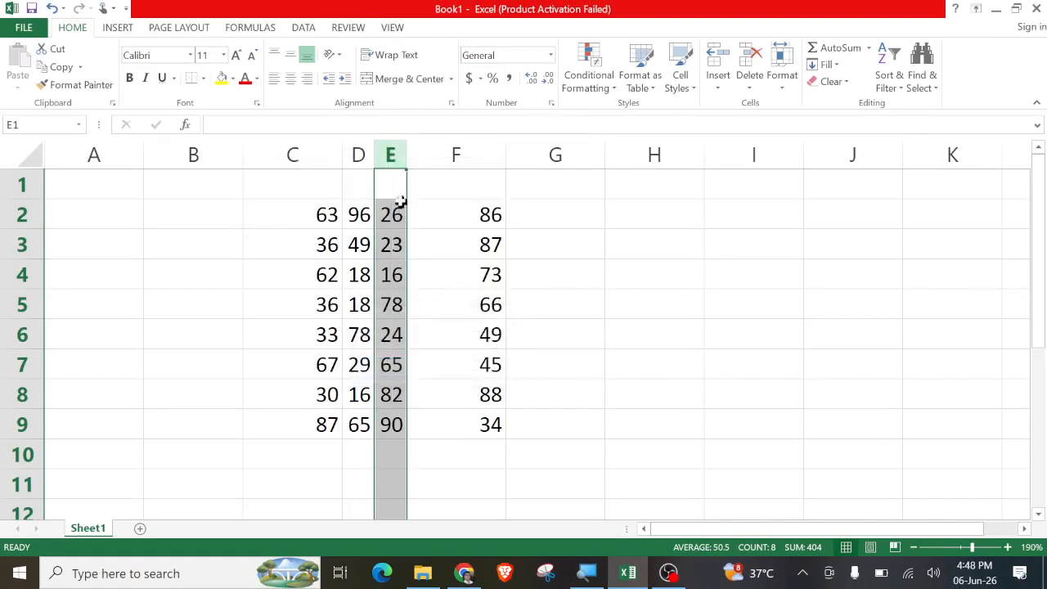
right_click(391, 154)
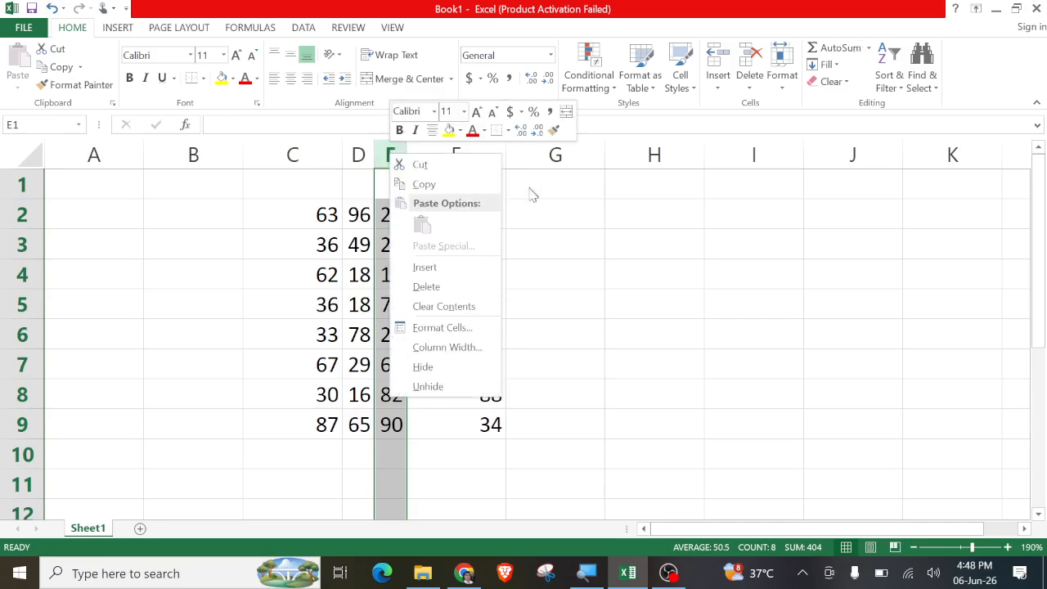
click(557, 225)
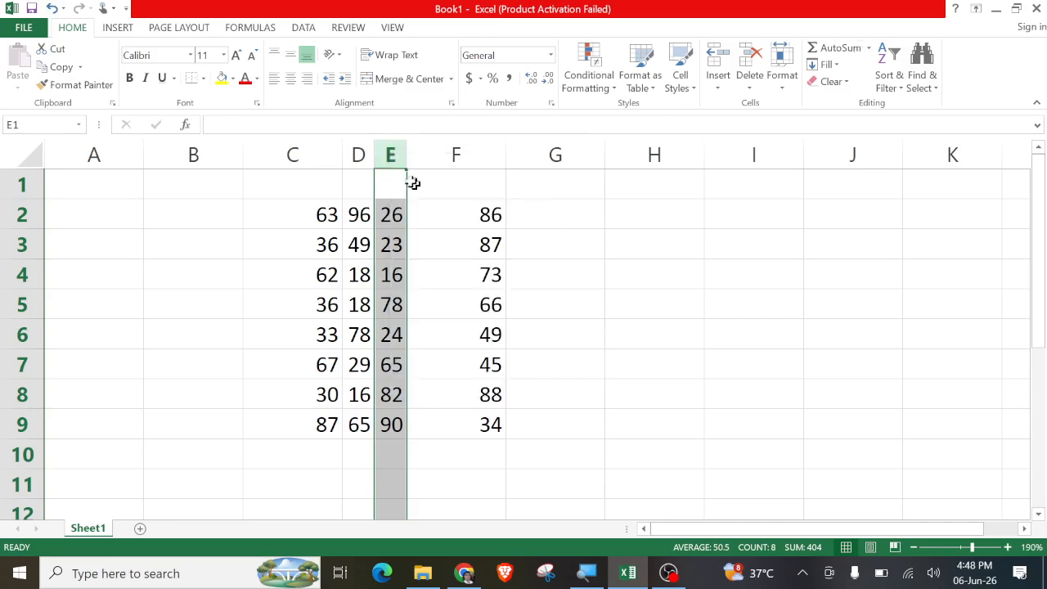
- Try the Default Width command on column E again, accepting the standard width as offered
click(782, 70)
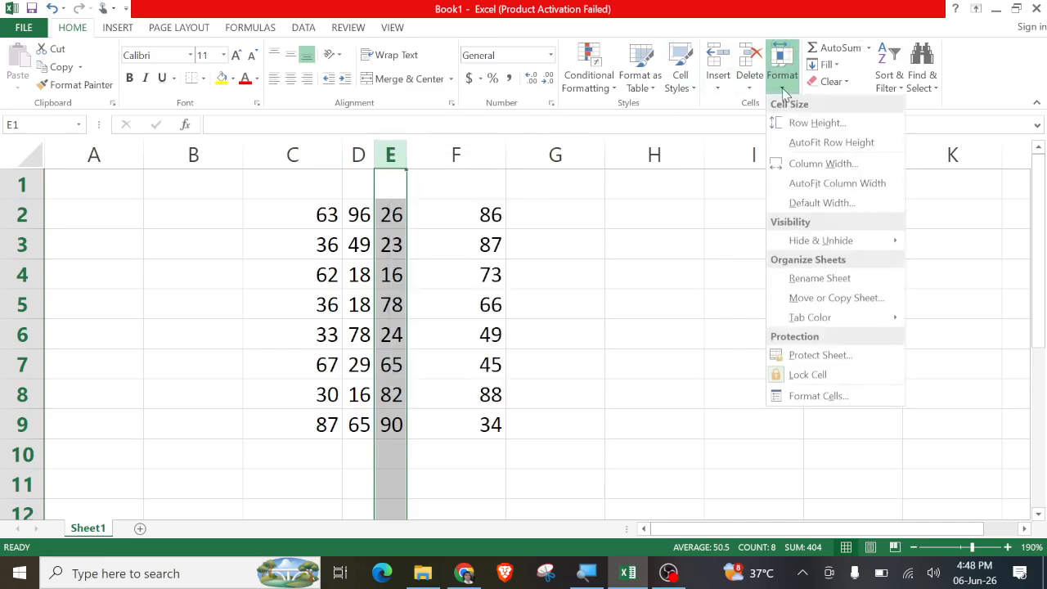
click(821, 204)
click(281, 216)
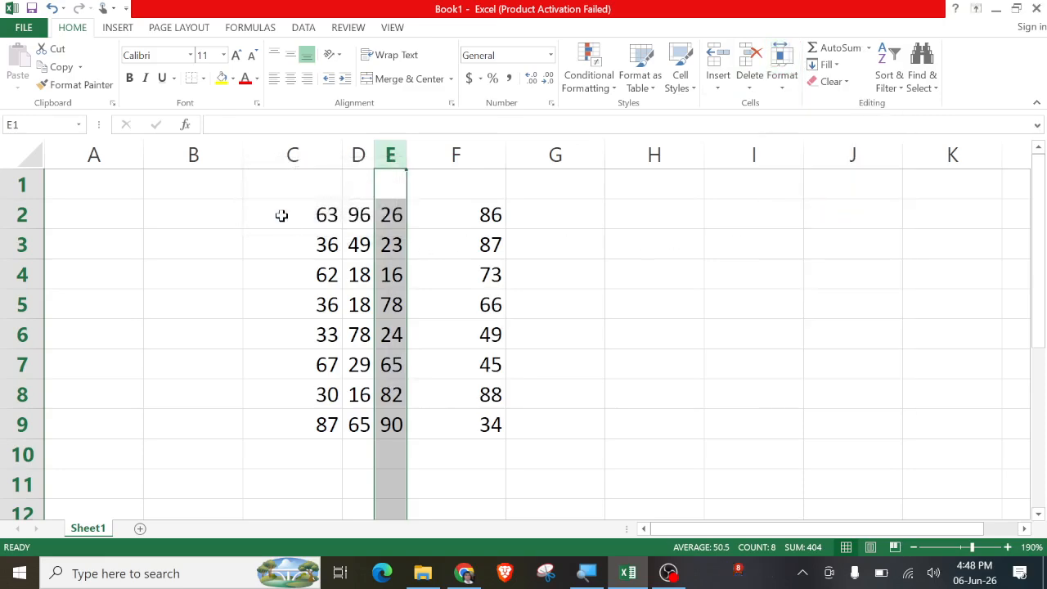
click(467, 247)
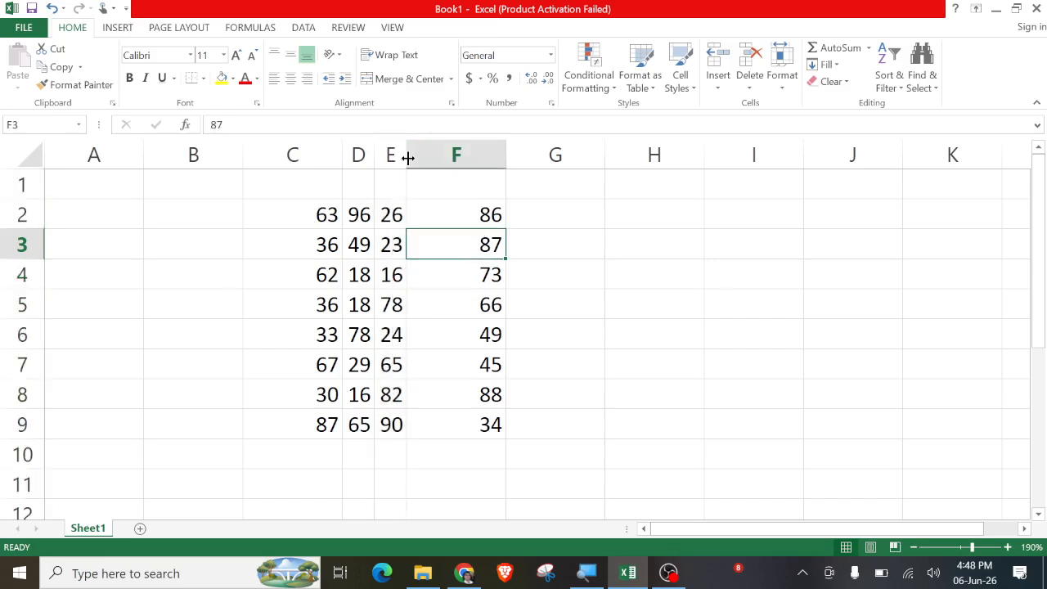
- Widen column E at its boundary and set its column width to 8.09
drag(406, 158, 445, 148)
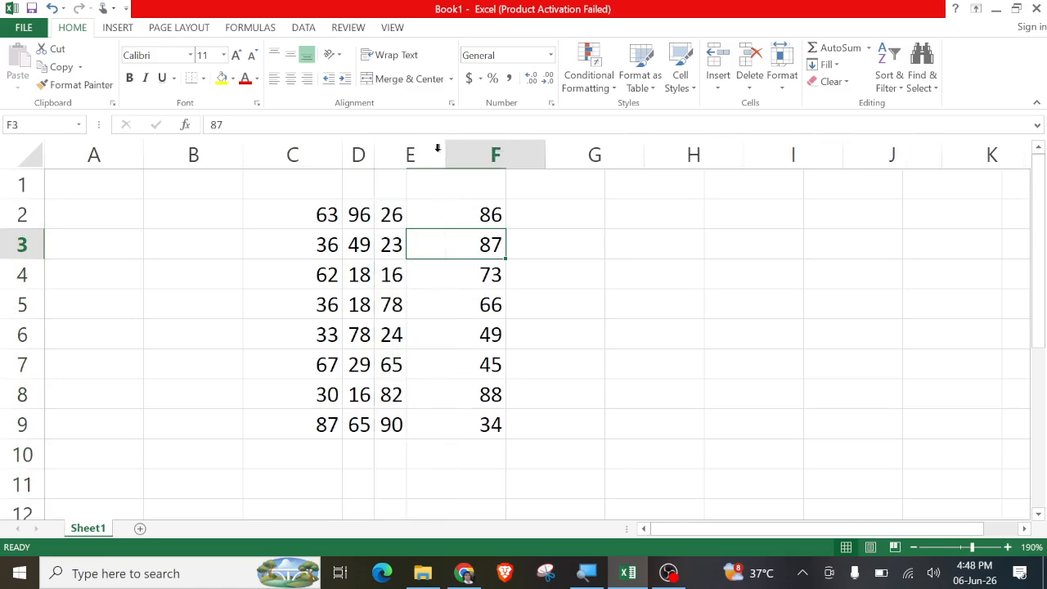
click(409, 155)
right_click(409, 155)
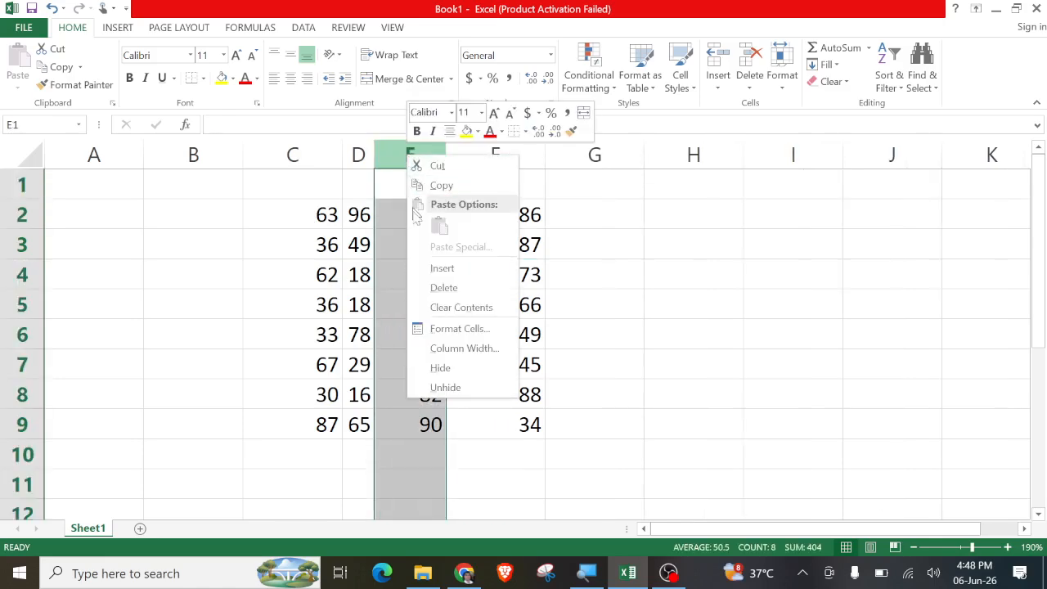
click(440, 347)
text(8.09)
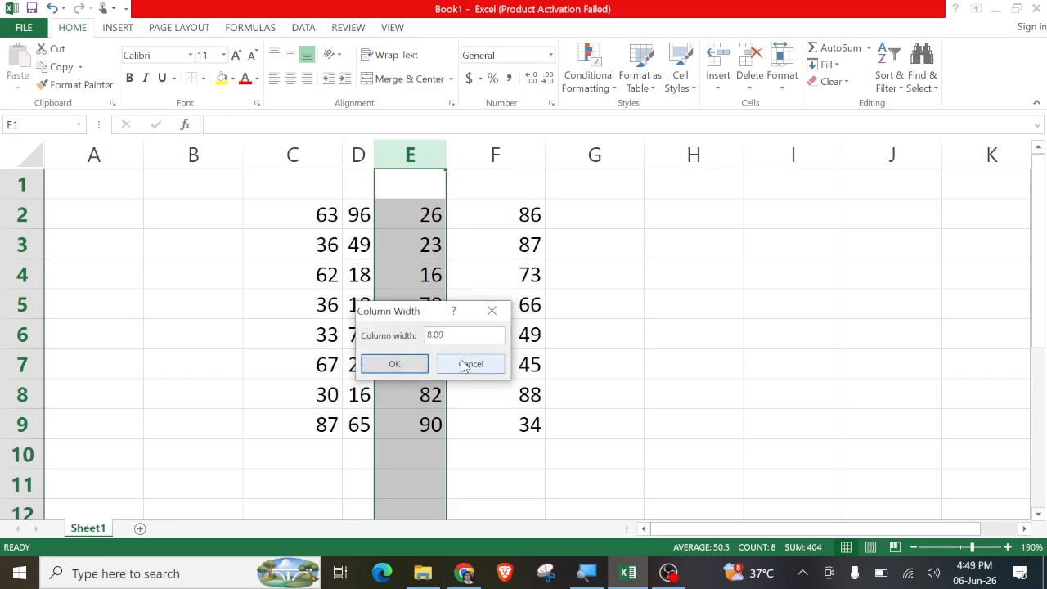
key(Return)
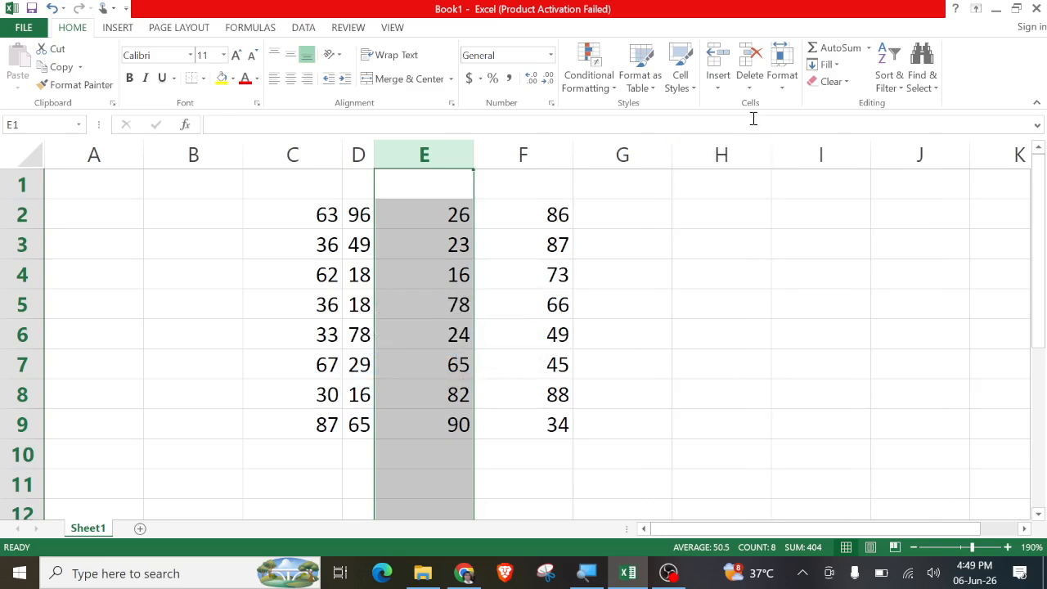
click(783, 87)
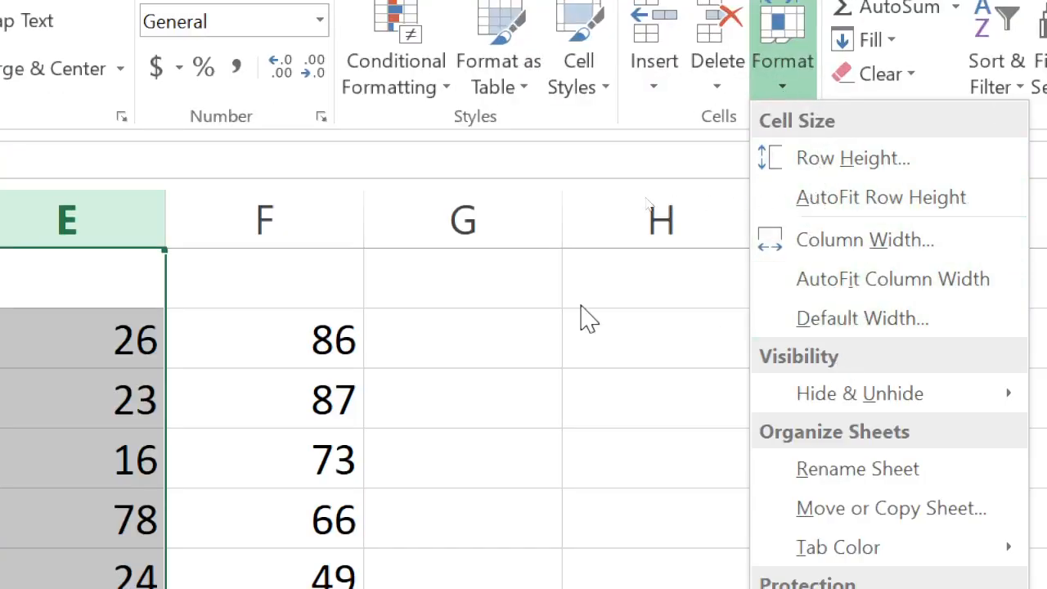
key(Escape)
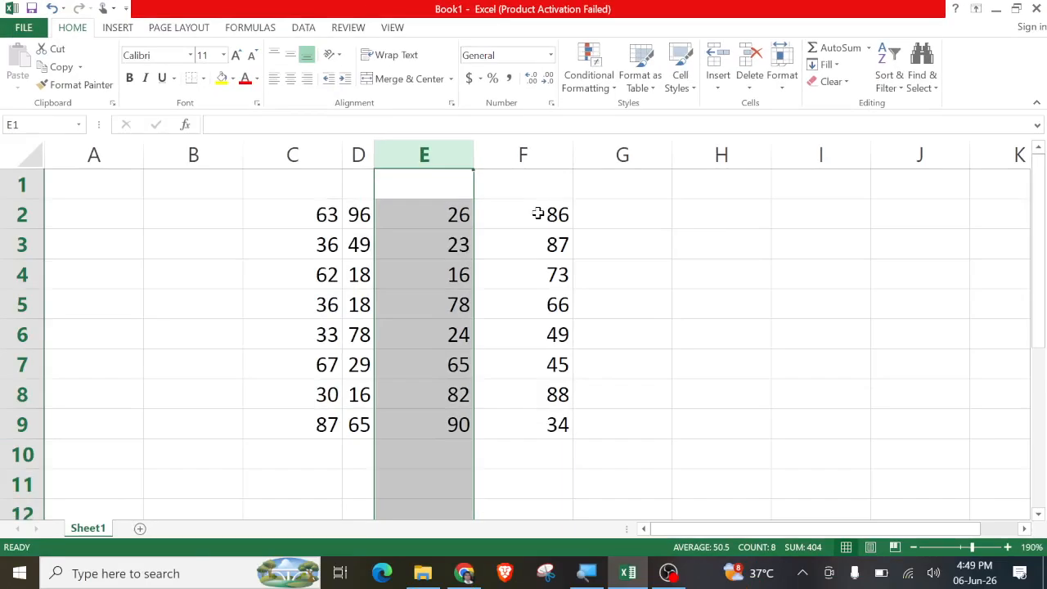
click(463, 263)
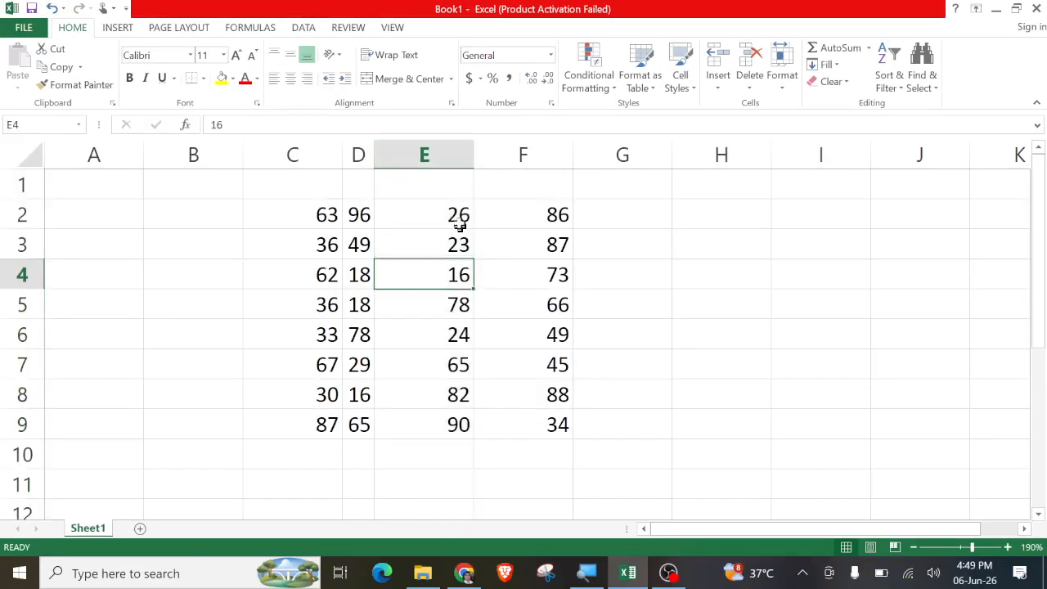
click(439, 157)
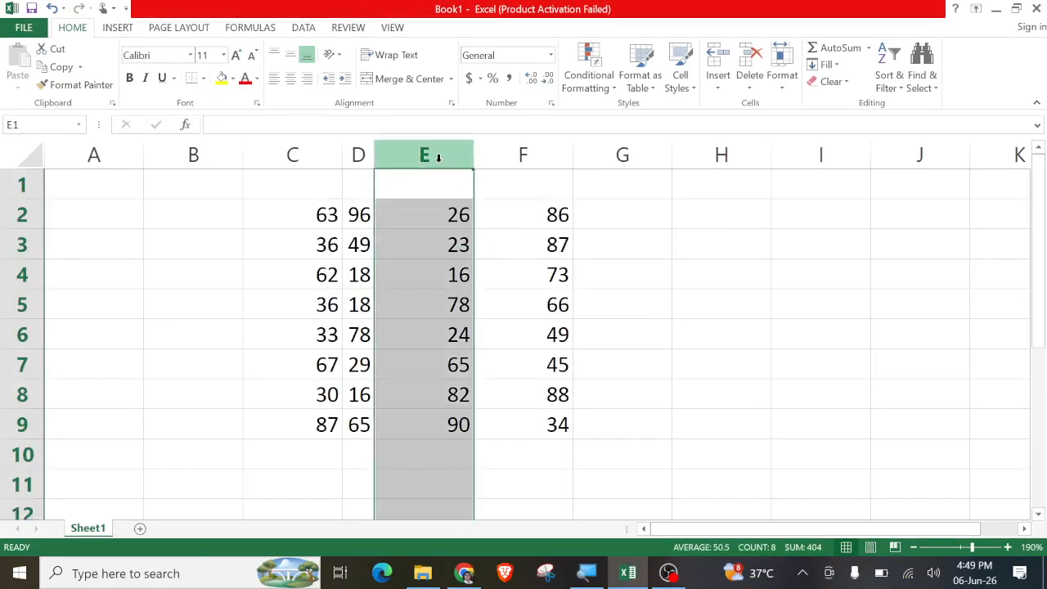